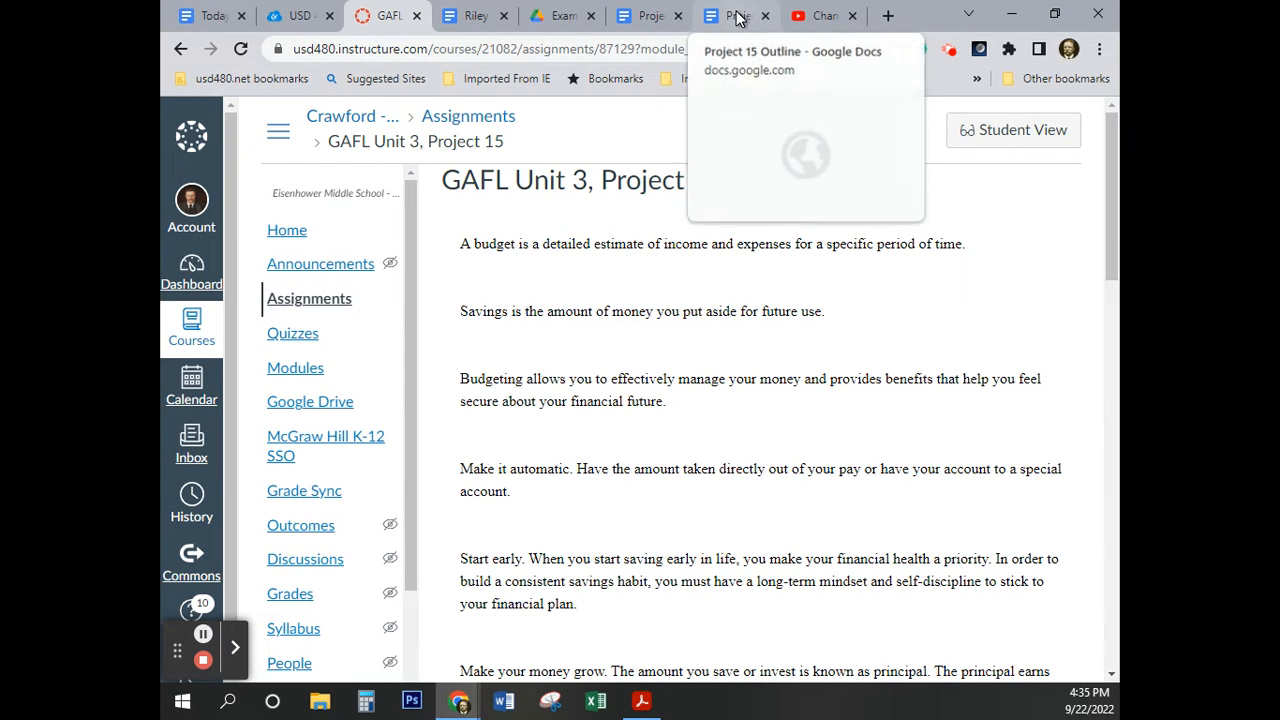
# Skim the GAFL Unit 3, Project 15 assignment text and switch to the blank Project 15 Video Example document.
pyautogui.scroll(-15, 674, 333)
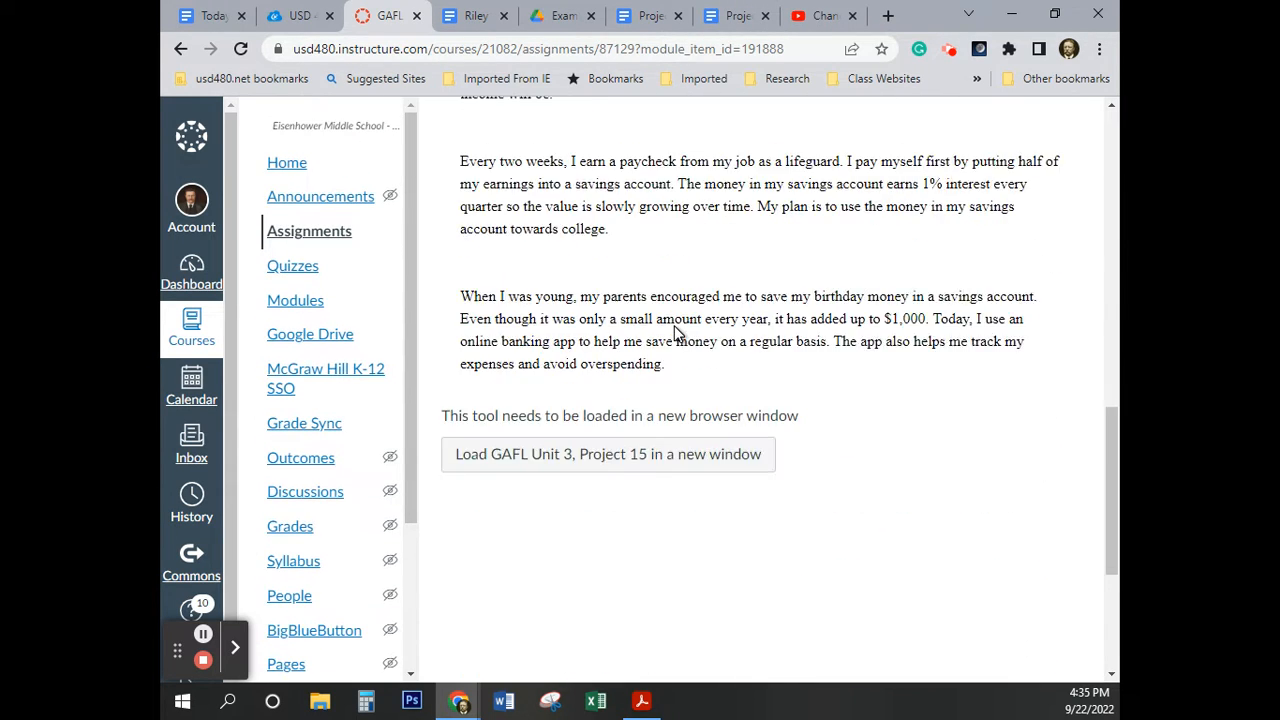
pyautogui.scroll(2, 674, 333)
pyautogui.scroll(13, 796, 383)
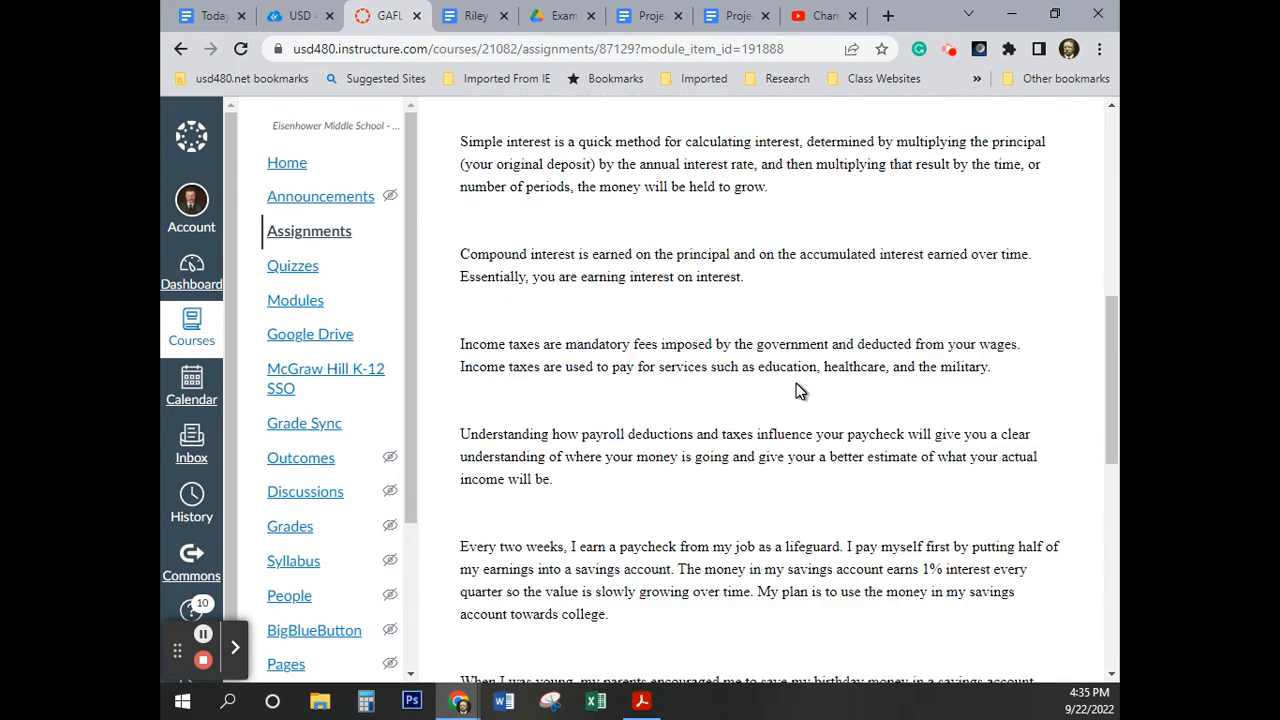
pyautogui.click(737, 18)
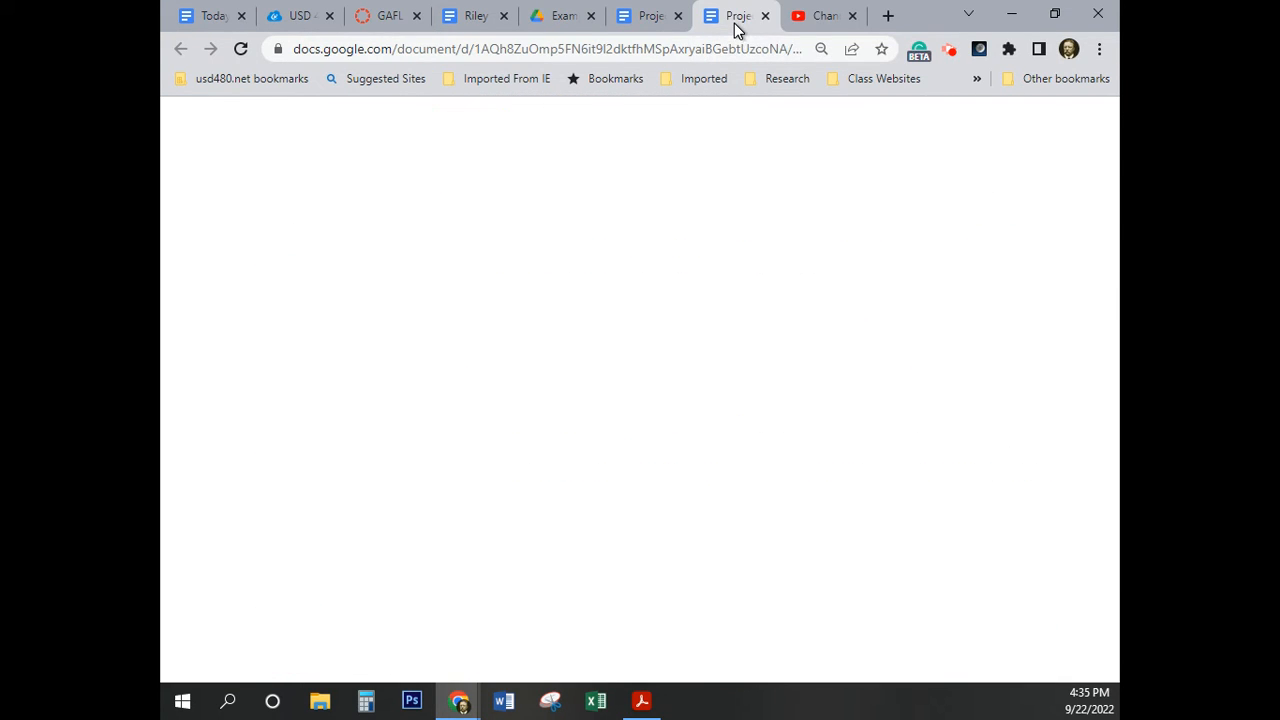
pyautogui.click(646, 16)
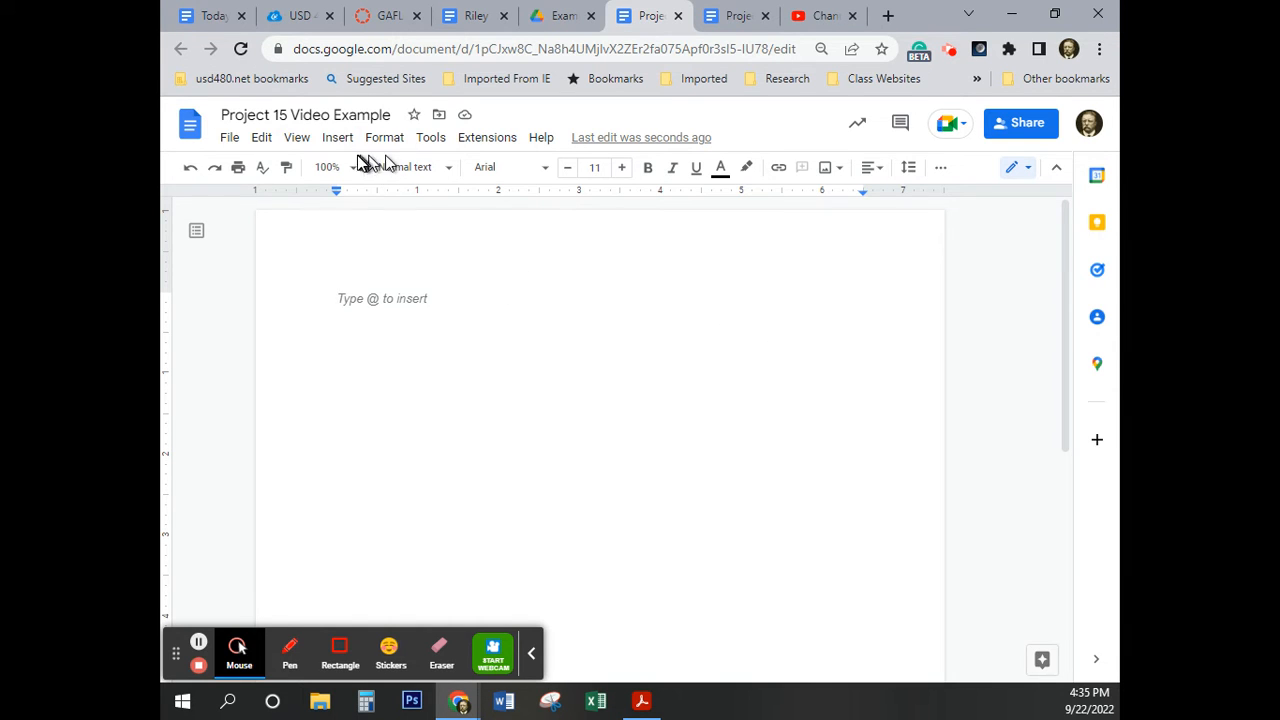
pyautogui.click(531, 653)
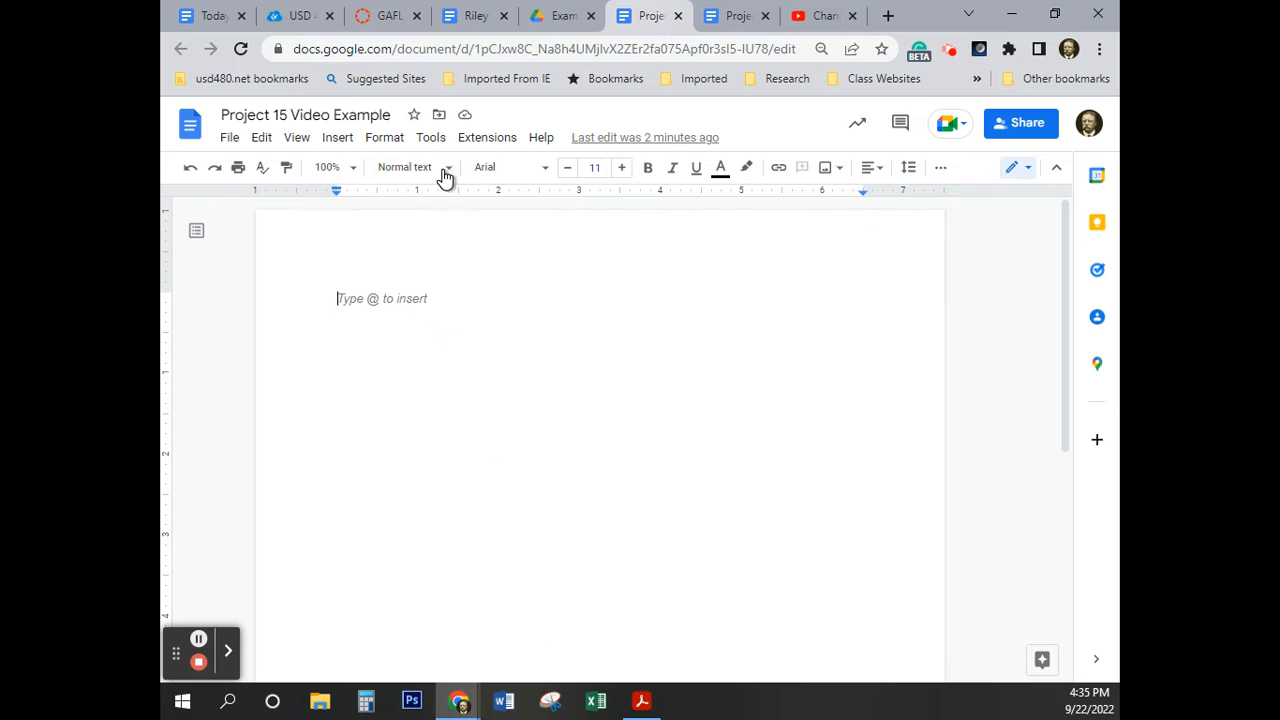
# Add a page header containing the author's title and surname, and return to the document body.
pyautogui.click(341, 140)
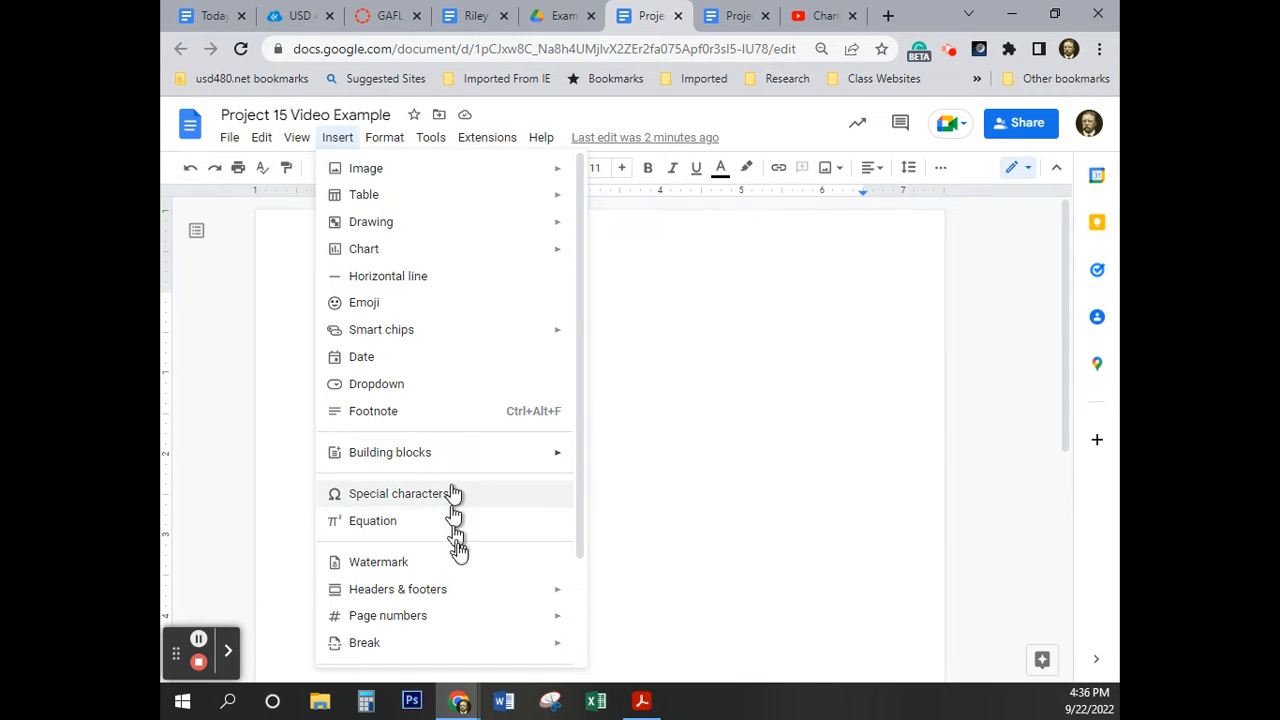
pyautogui.moveTo(479, 614)
pyautogui.moveTo(500, 593)
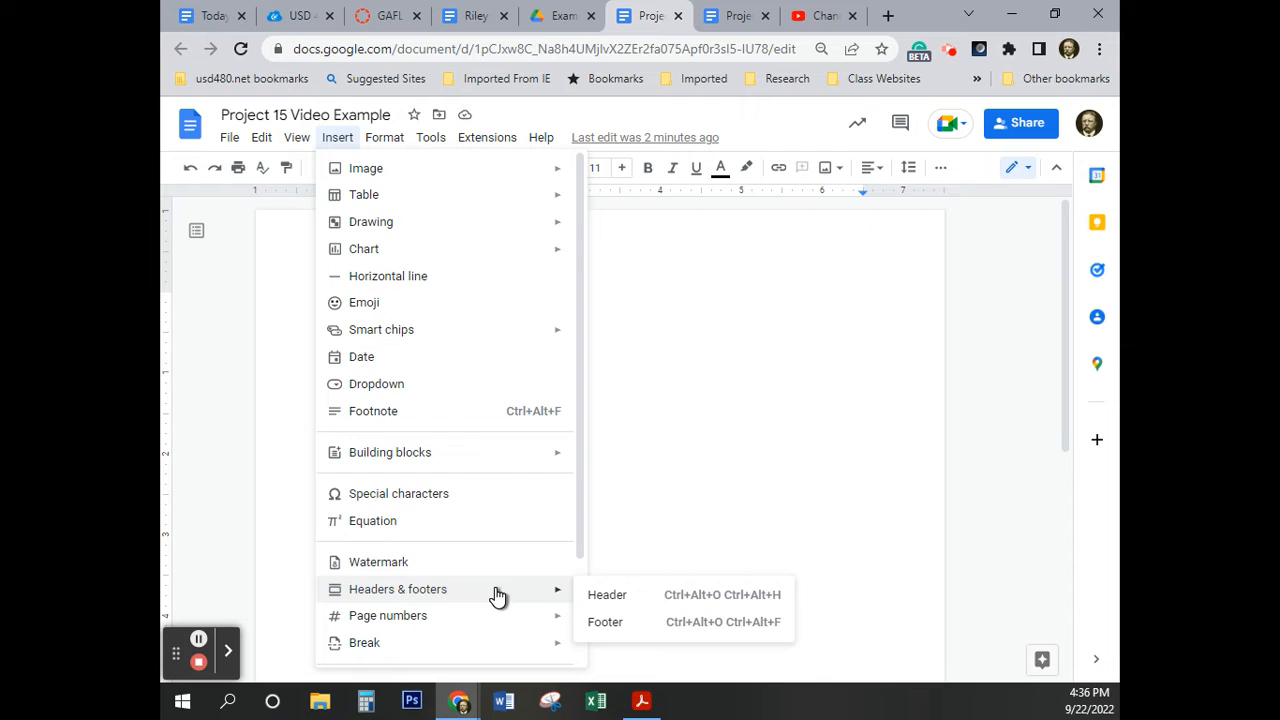
pyautogui.click(610, 592)
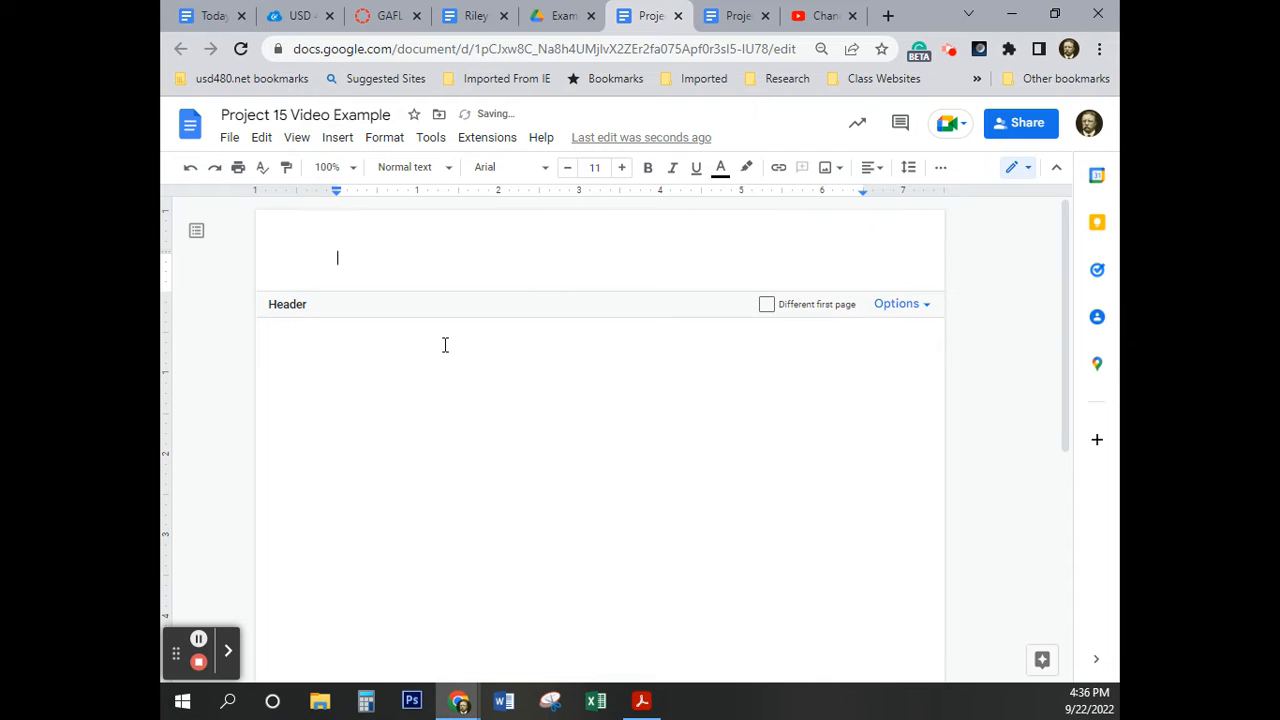
pyautogui.write('Mr Crawford')
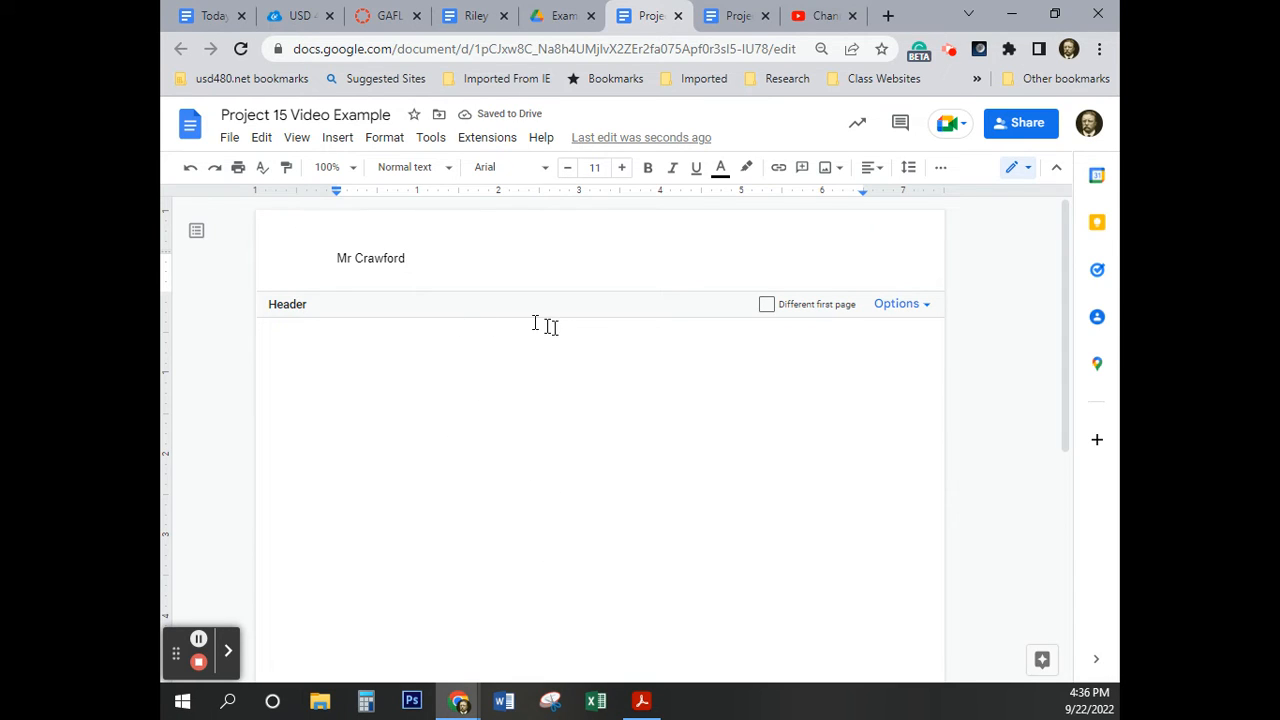
pyautogui.click(502, 463)
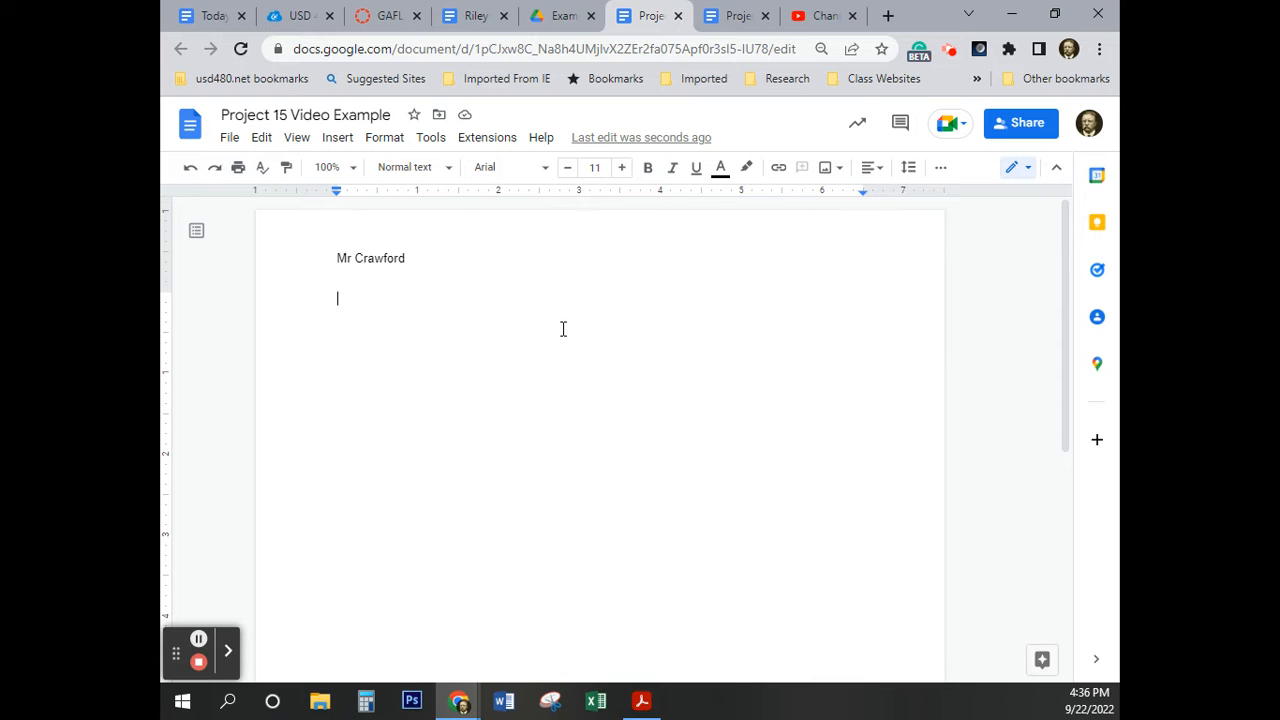
# Insert page numbers at the lower right of every page, starting on the first page.
pyautogui.click(335, 140)
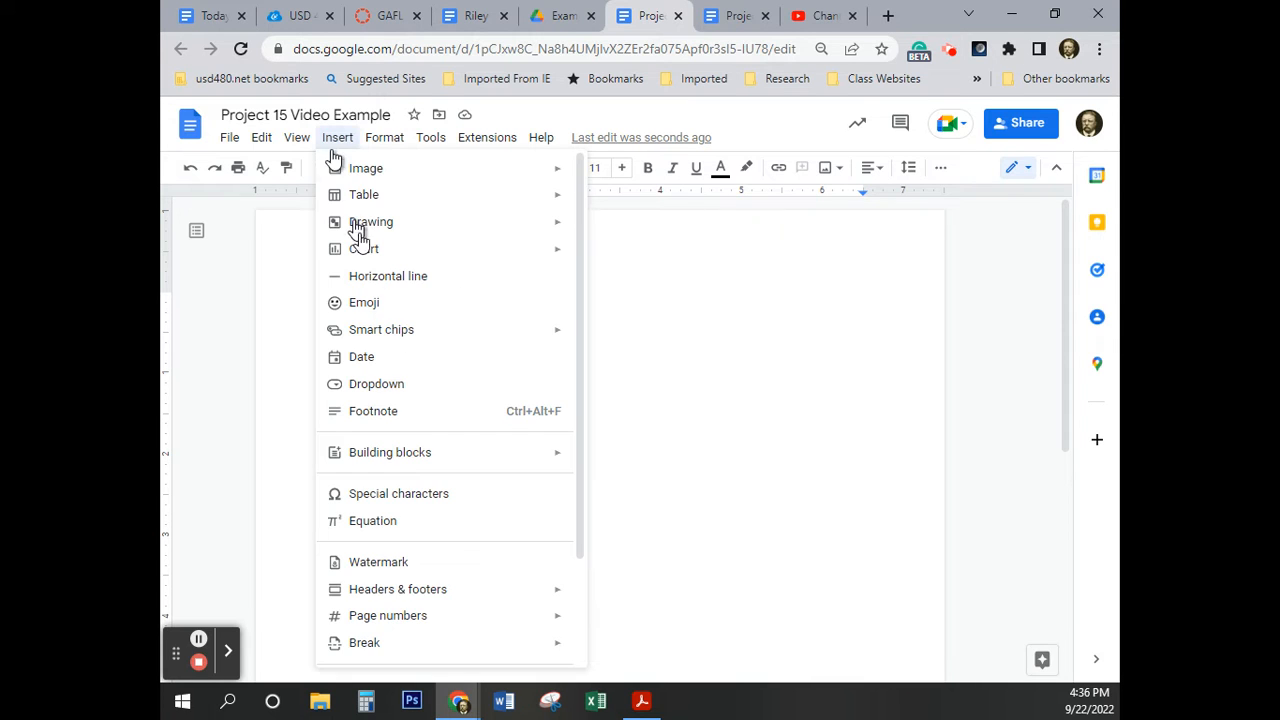
pyautogui.moveTo(540, 618)
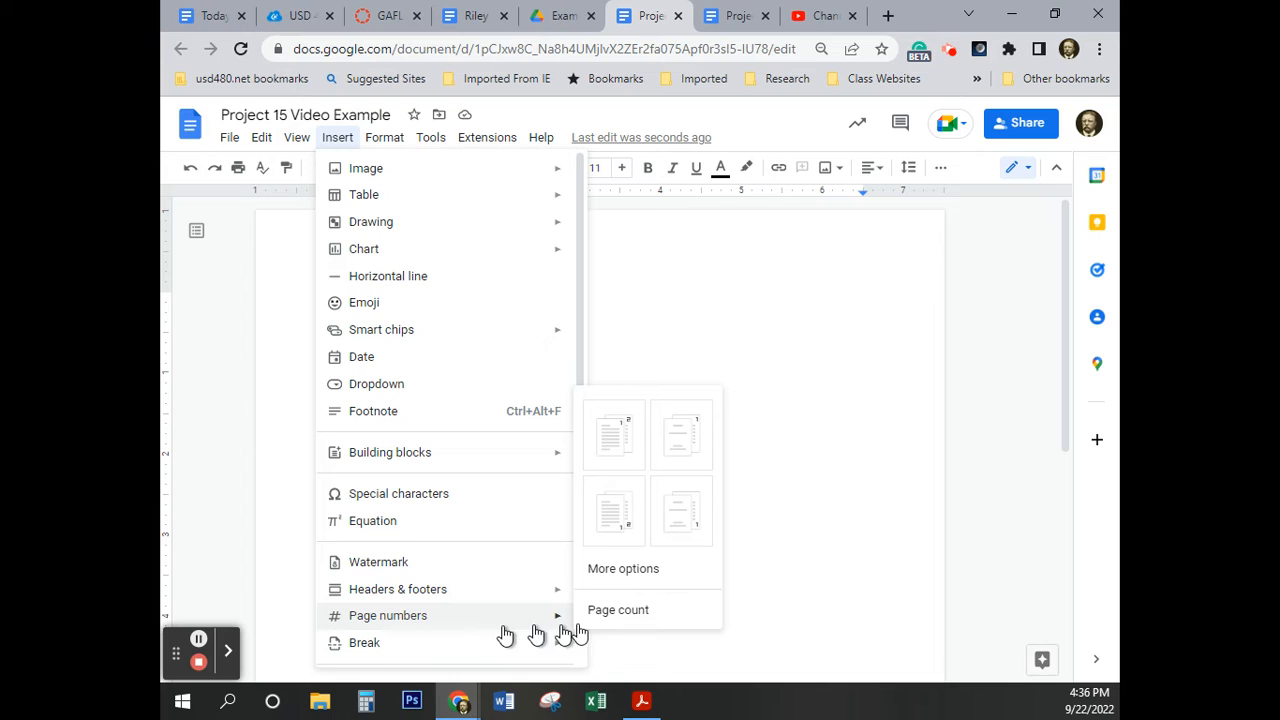
pyautogui.click(614, 530)
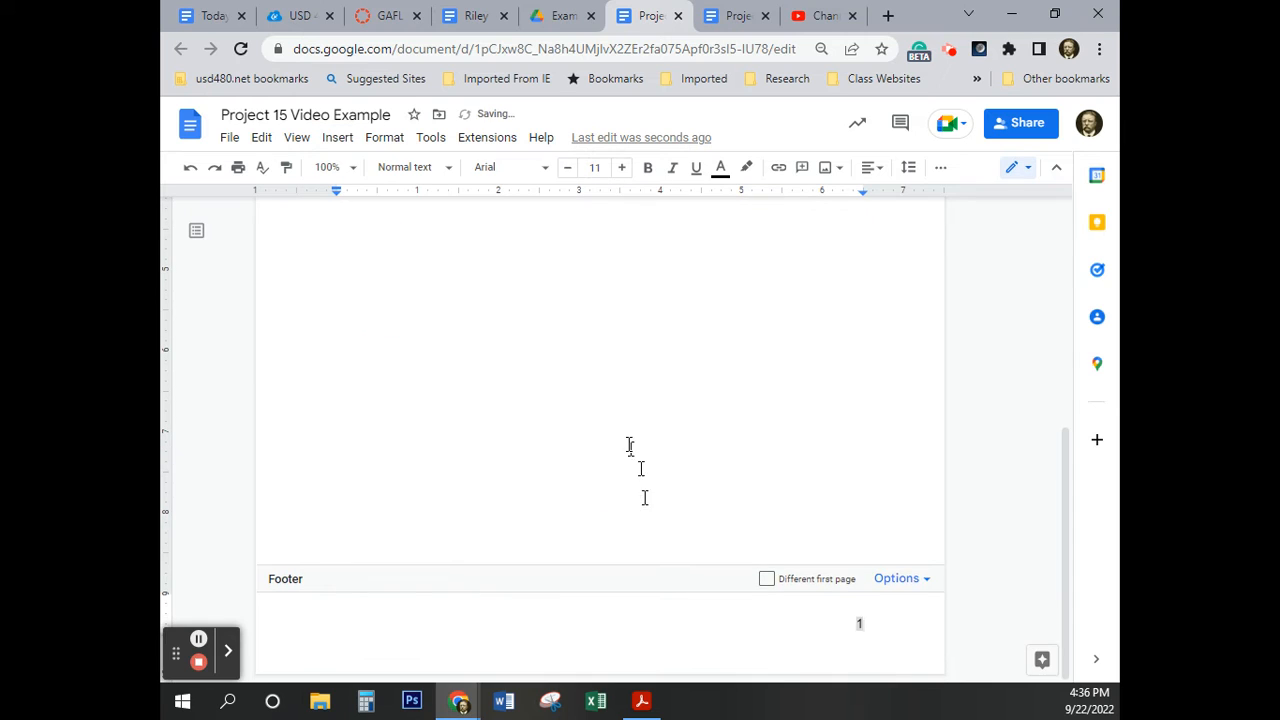
pyautogui.click(608, 391)
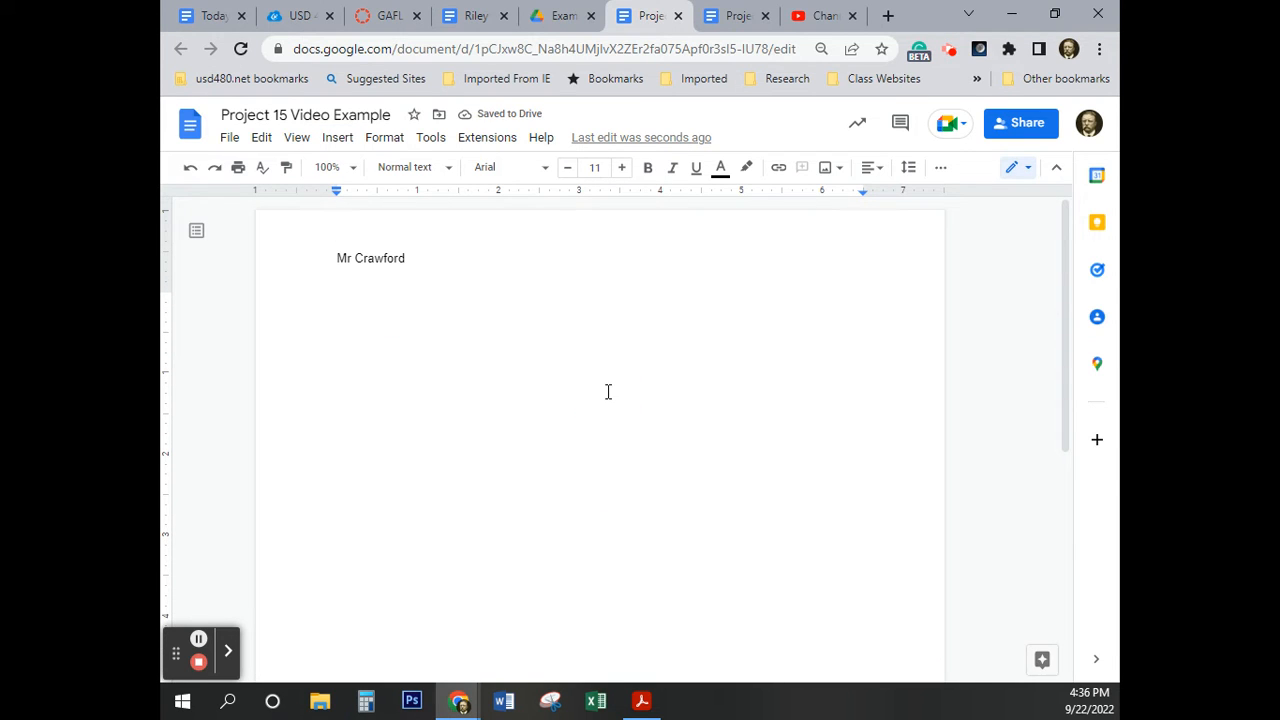
# Set the body text to Times New Roman, size 12, and enter the title "Project 15, Managing Your Money".
pyautogui.click(541, 172)
pyautogui.click(545, 269)
pyautogui.click(621, 167)
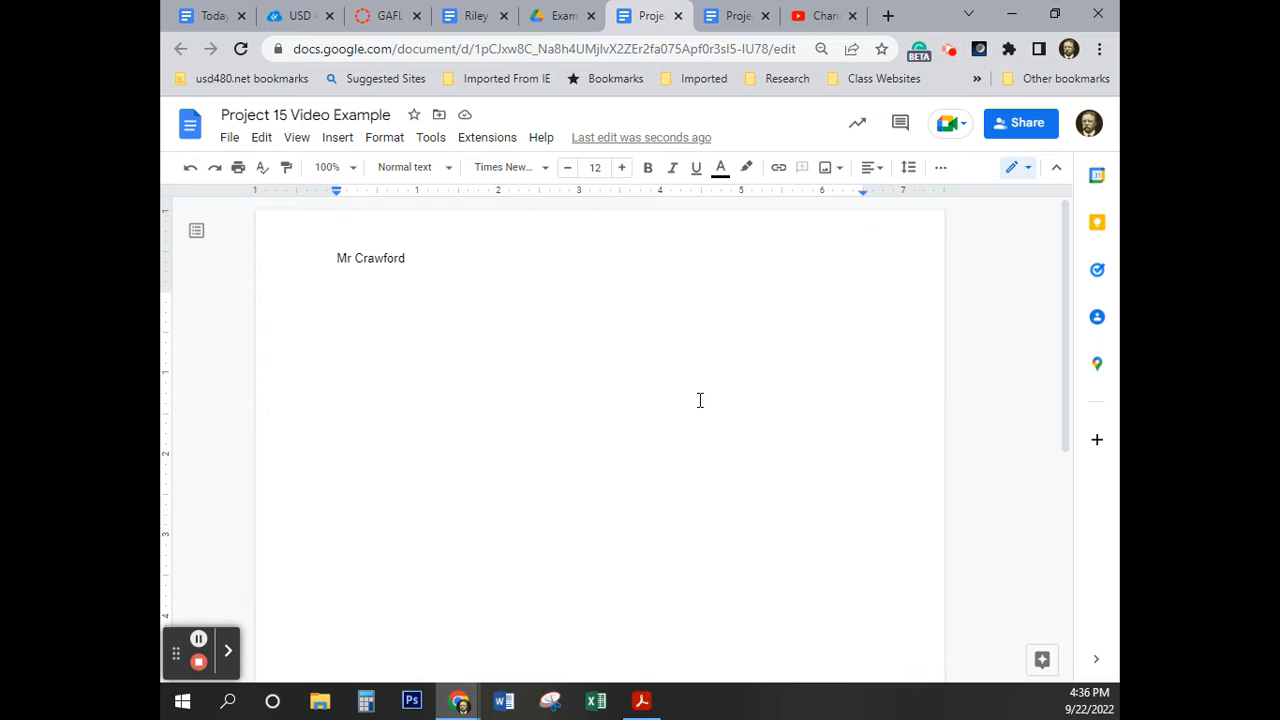
pyautogui.write('Project 15, Managing Your Money')
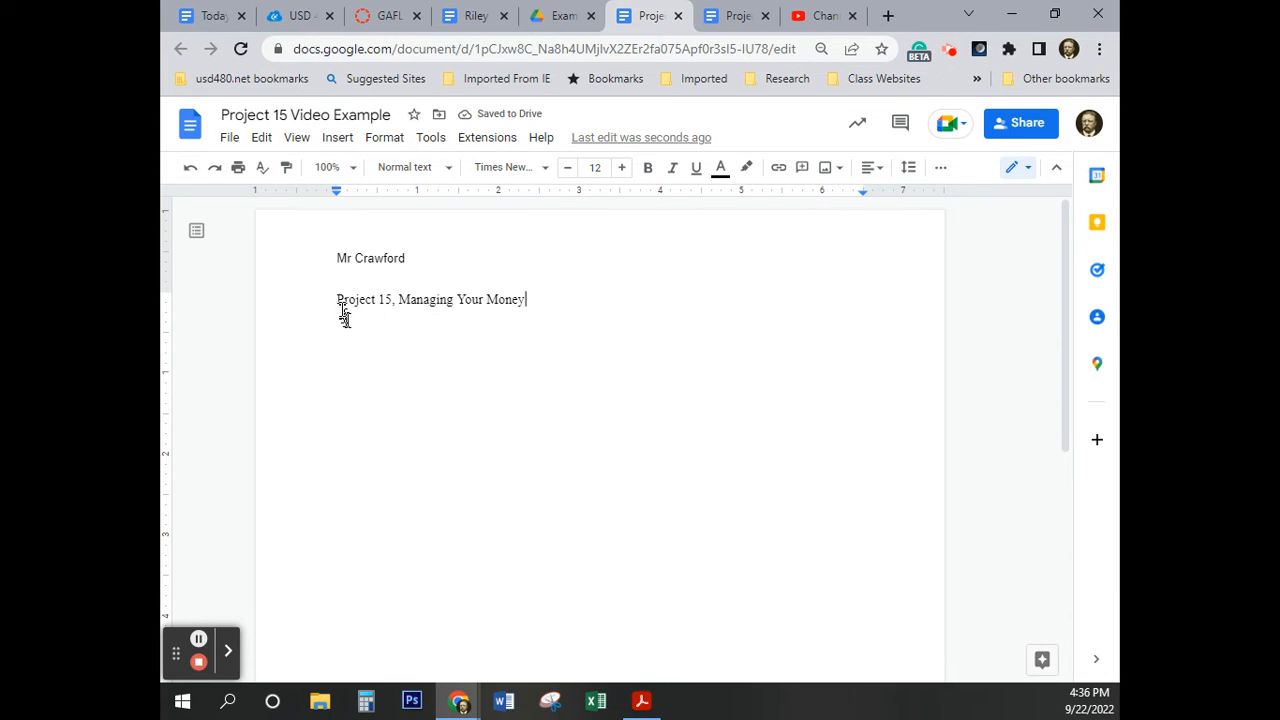
# Center the title line on the page.
pyautogui.moveTo(543, 299); pyautogui.dragTo(331, 299)
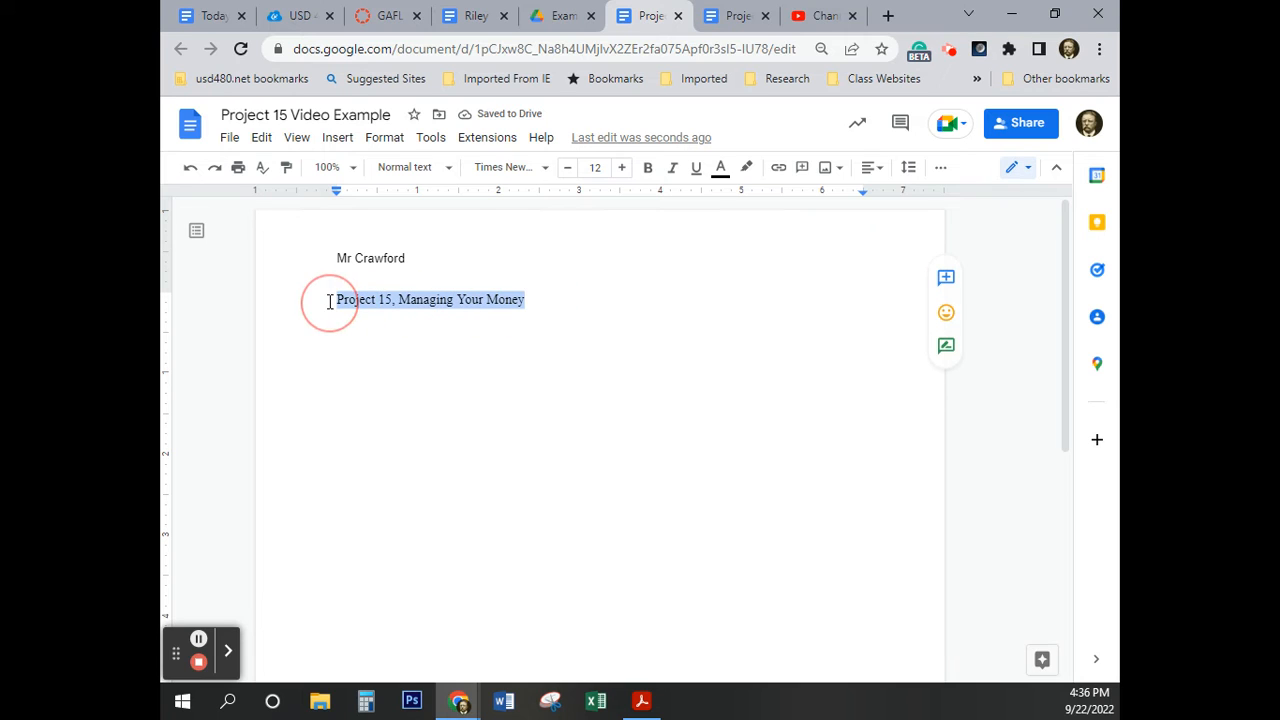
pyautogui.click(873, 170)
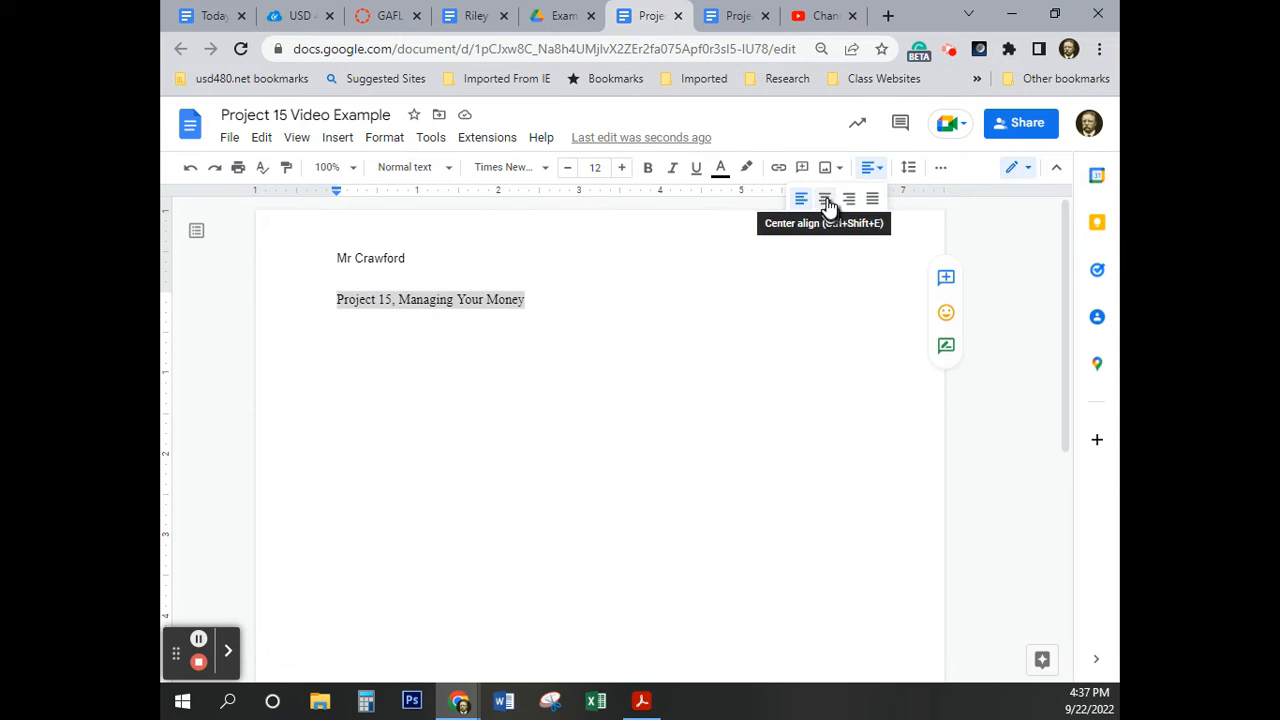
pyautogui.click(825, 200)
pyautogui.click(905, 169)
pyautogui.click(905, 169)
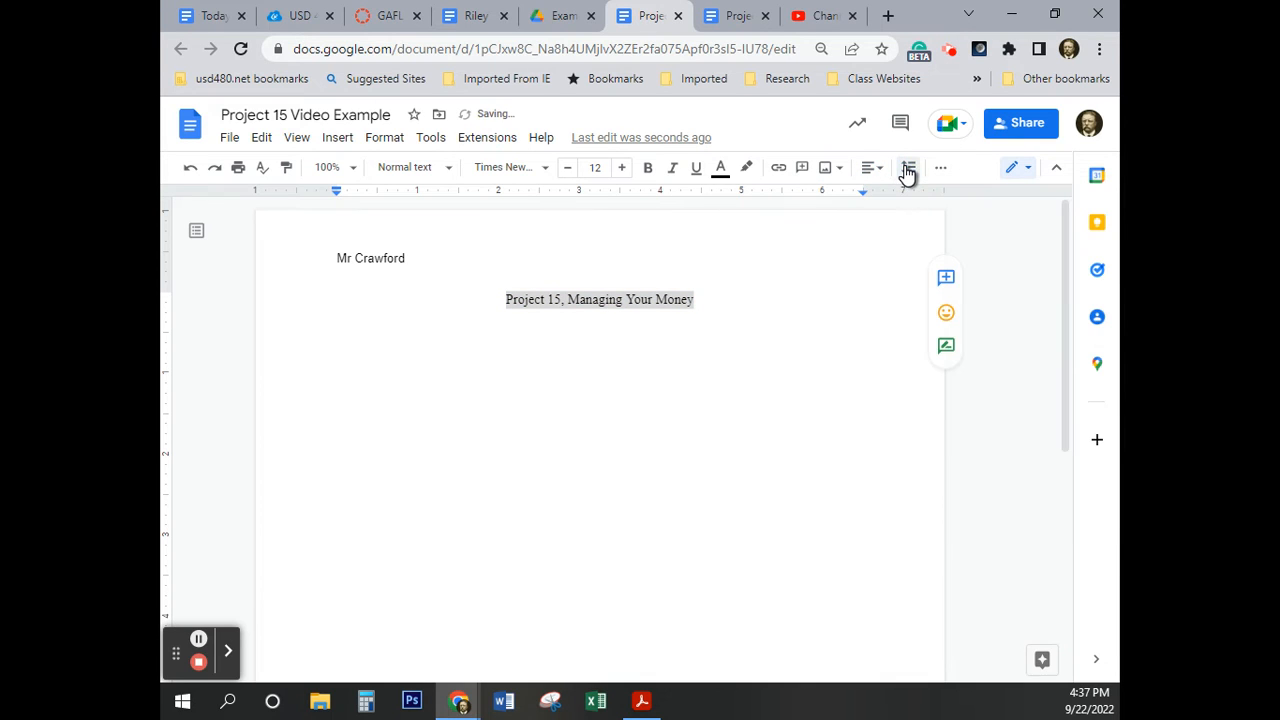
pyautogui.click(703, 292)
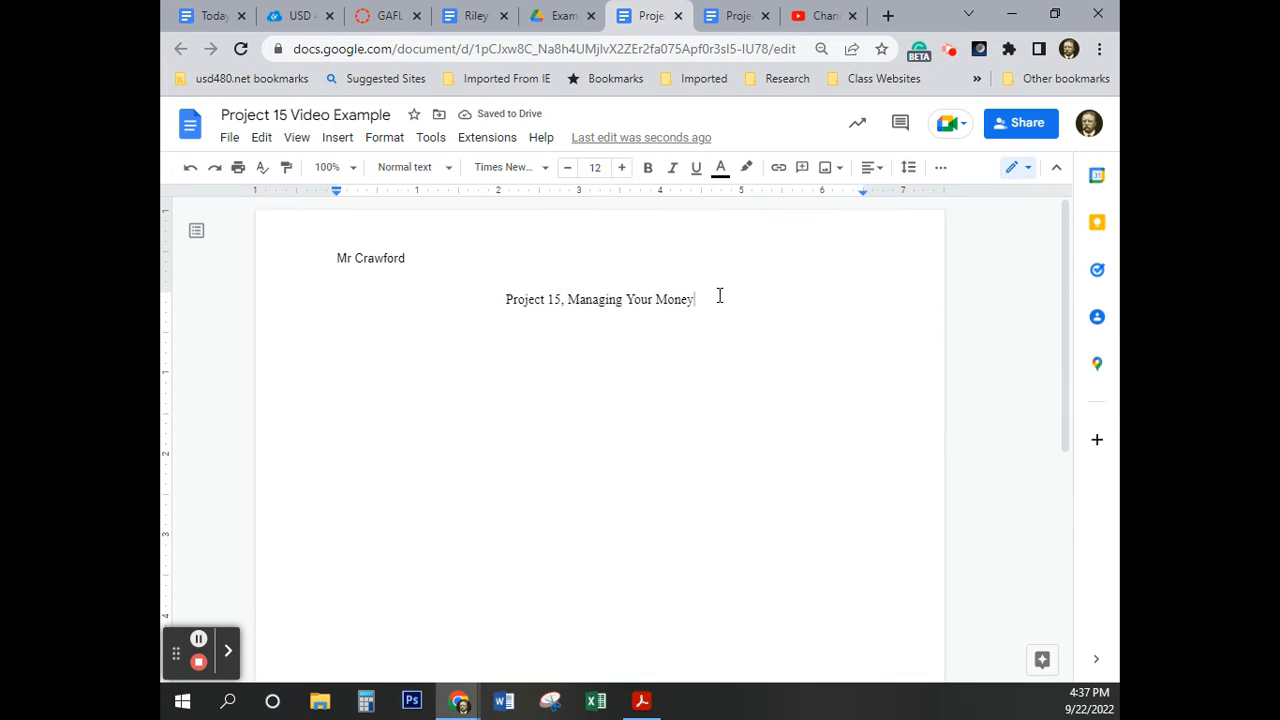
# Start a left-aligned bulleted list below the title, with a blank line separating the title from the first bullet.
pyautogui.press('Return')
pyautogui.click(874, 172)
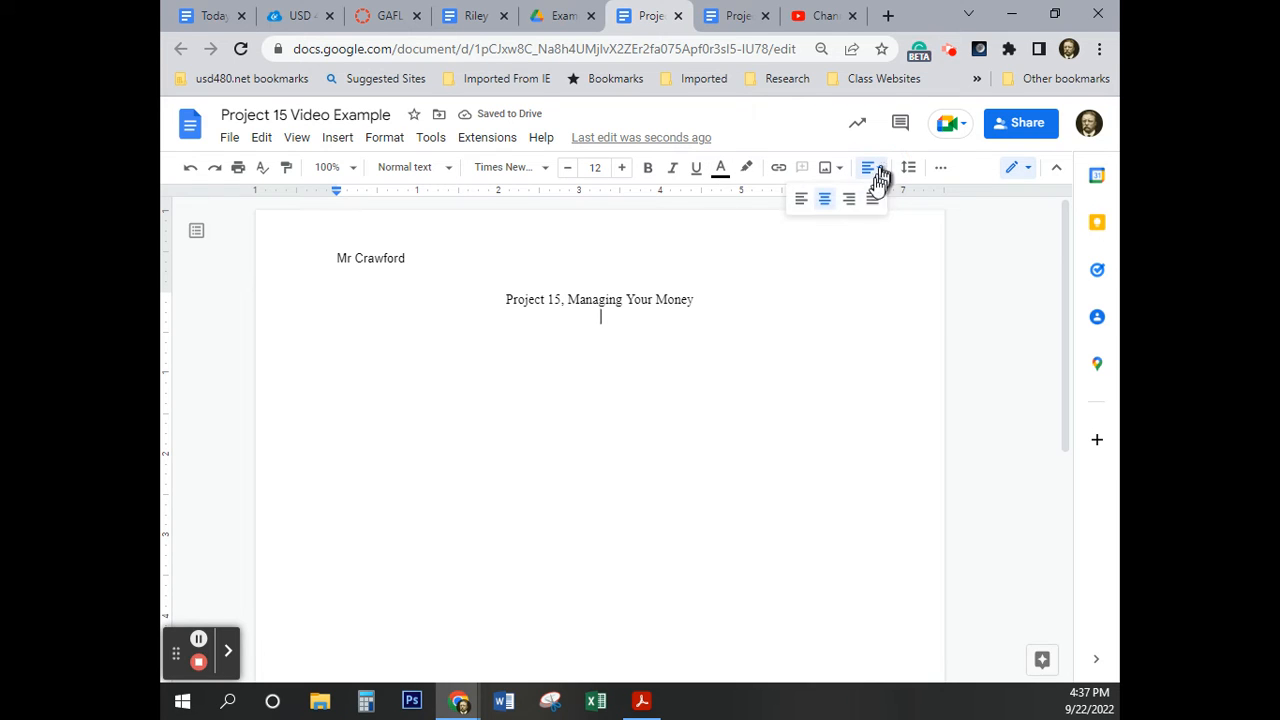
pyautogui.click(800, 200)
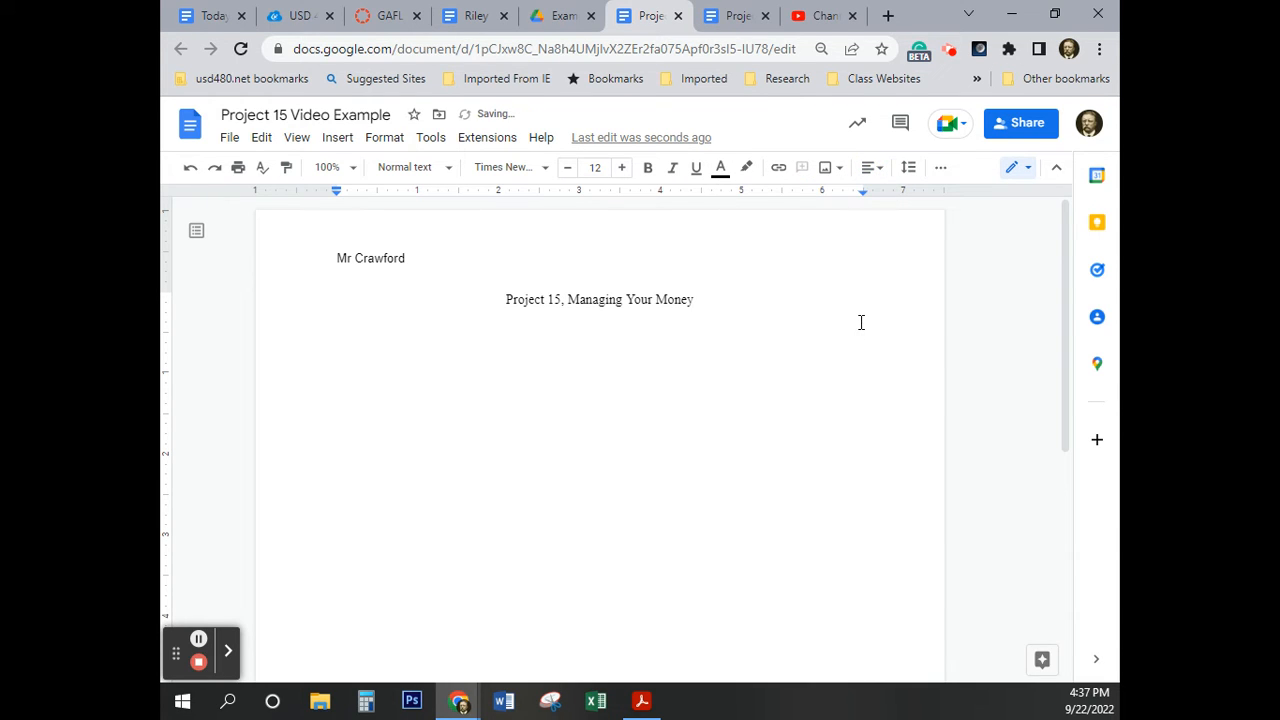
pyautogui.click(938, 170)
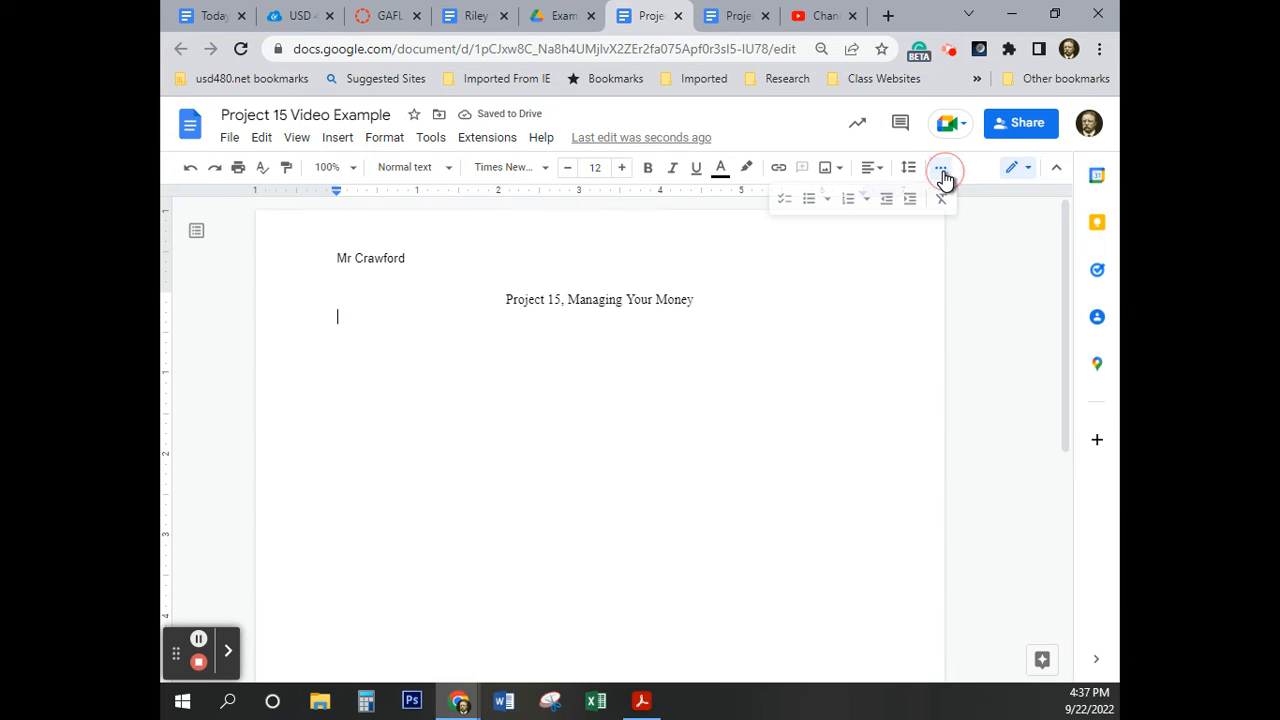
pyautogui.click(810, 203)
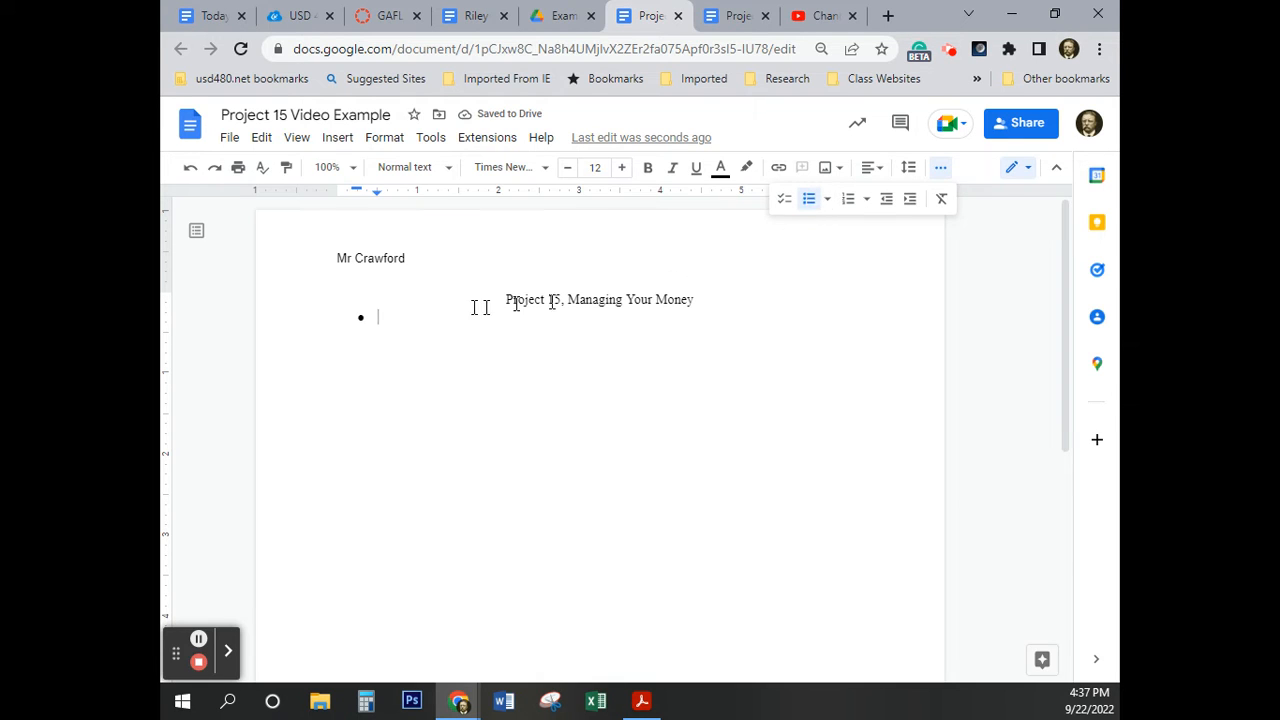
pyautogui.click(698, 302)
pyautogui.press('Return')
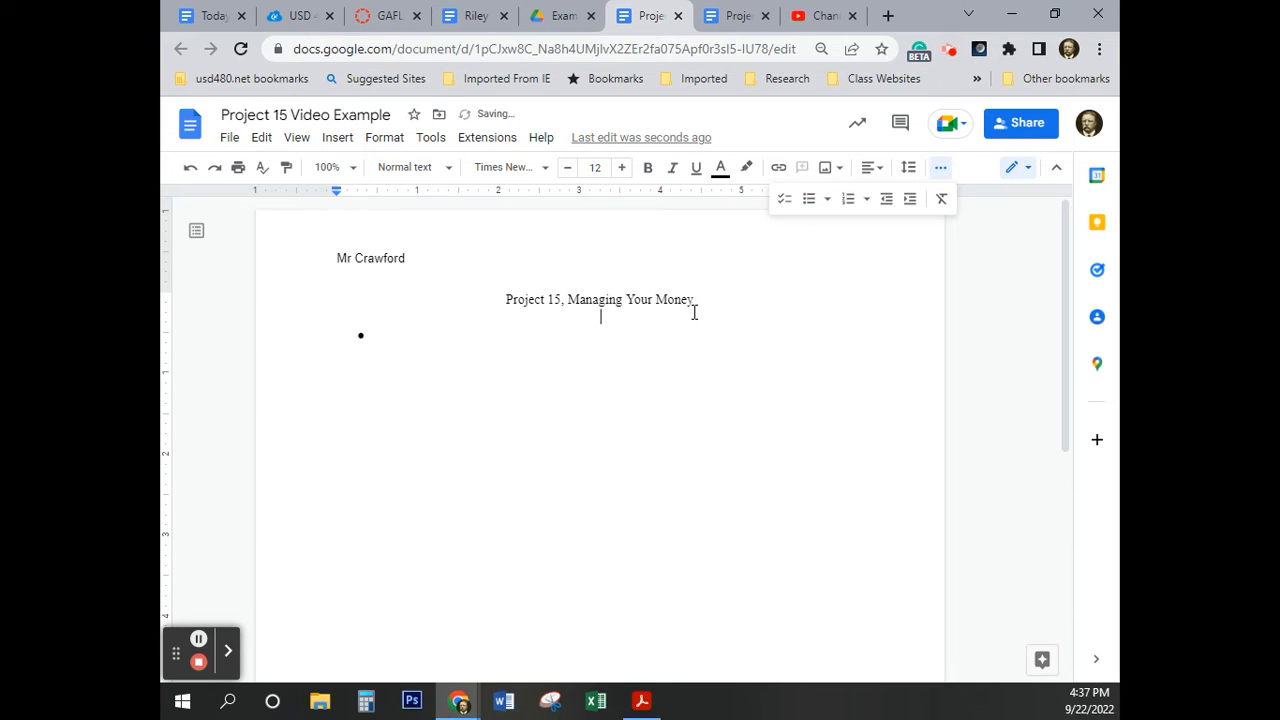
pyautogui.click(399, 332)
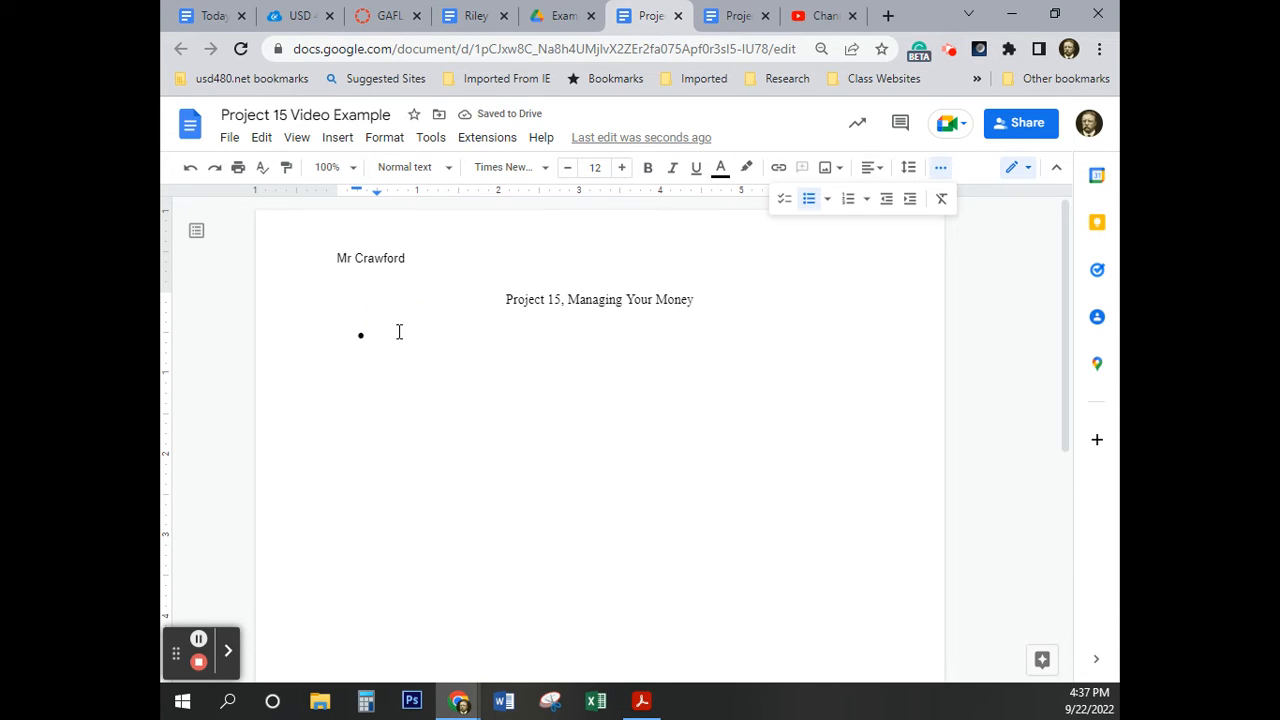
# Enter "Definitions" as the first bullet with "Budget" and "Savings" as sub-bullets beneath it.
pyautogui.write('Definitions')
pyautogui.press('Return')
pyautogui.press('Tab')
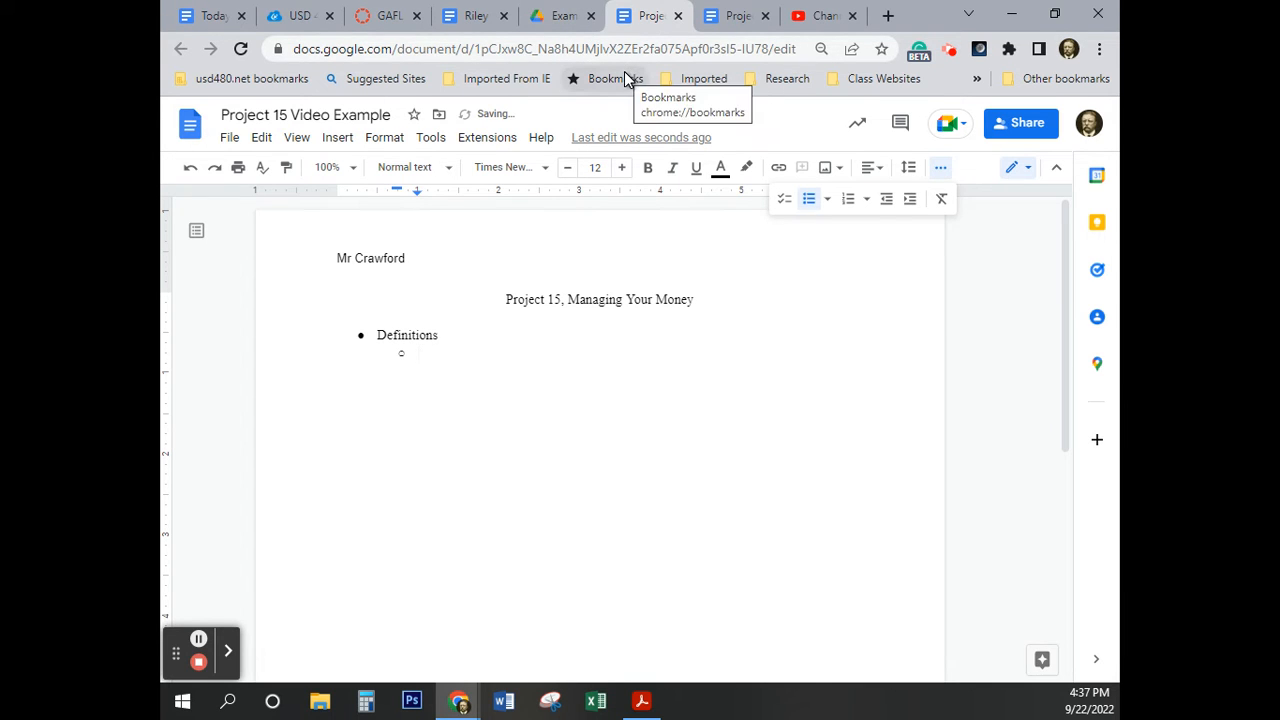
pyautogui.write('Budget')
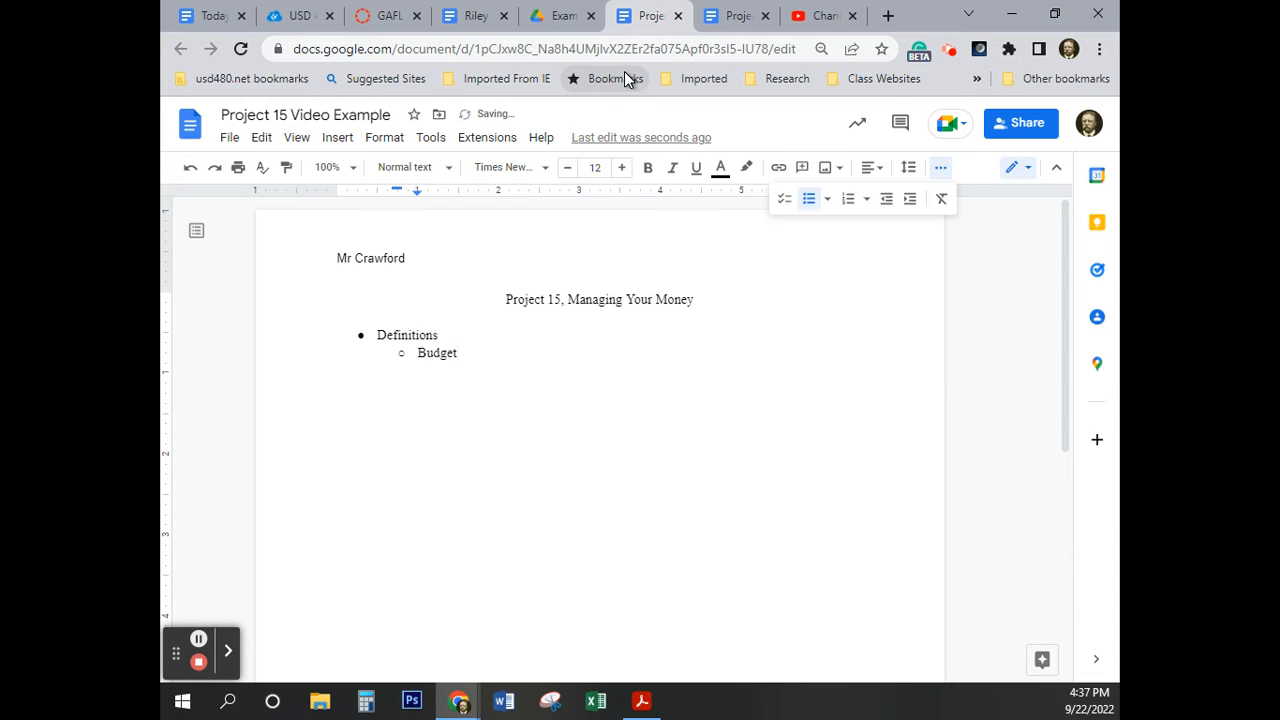
pyautogui.press('Return')
pyautogui.write('Savings')
# Copy the assignment page's sentence defining a budget into a nested bullet under Budget.
pyautogui.click(467, 352)
pyautogui.press('Return')
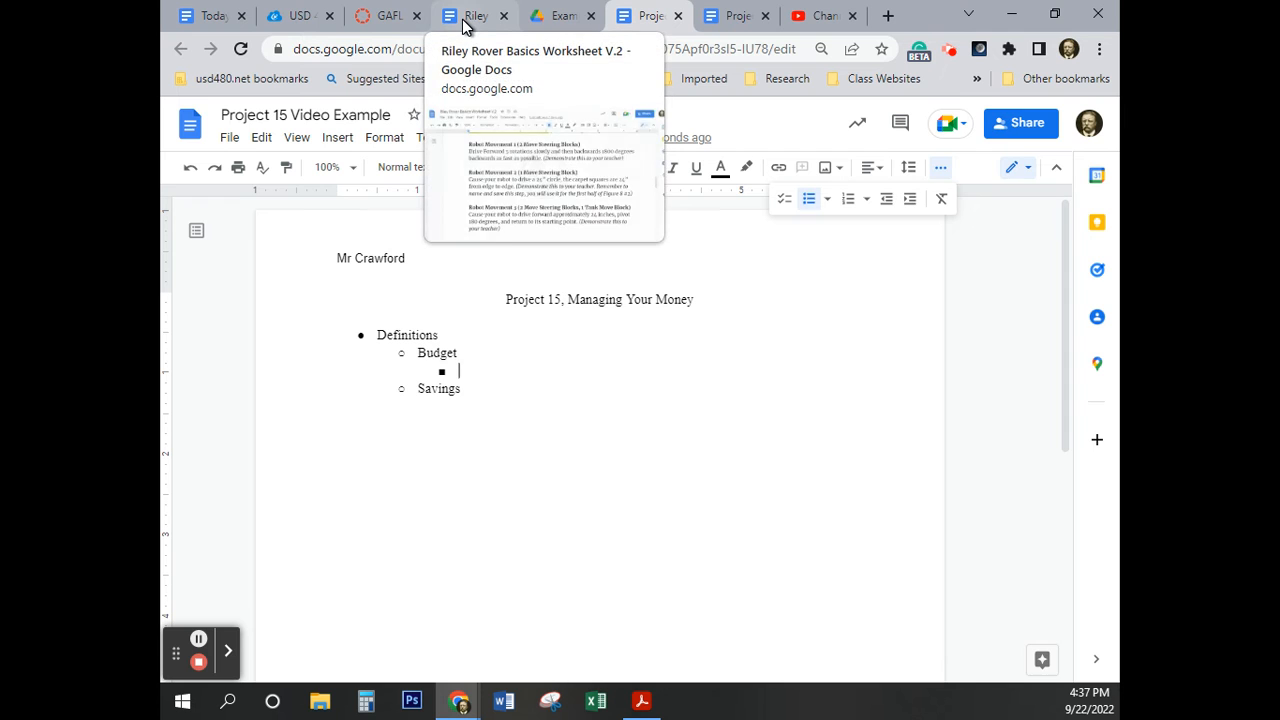
pyautogui.click(389, 18)
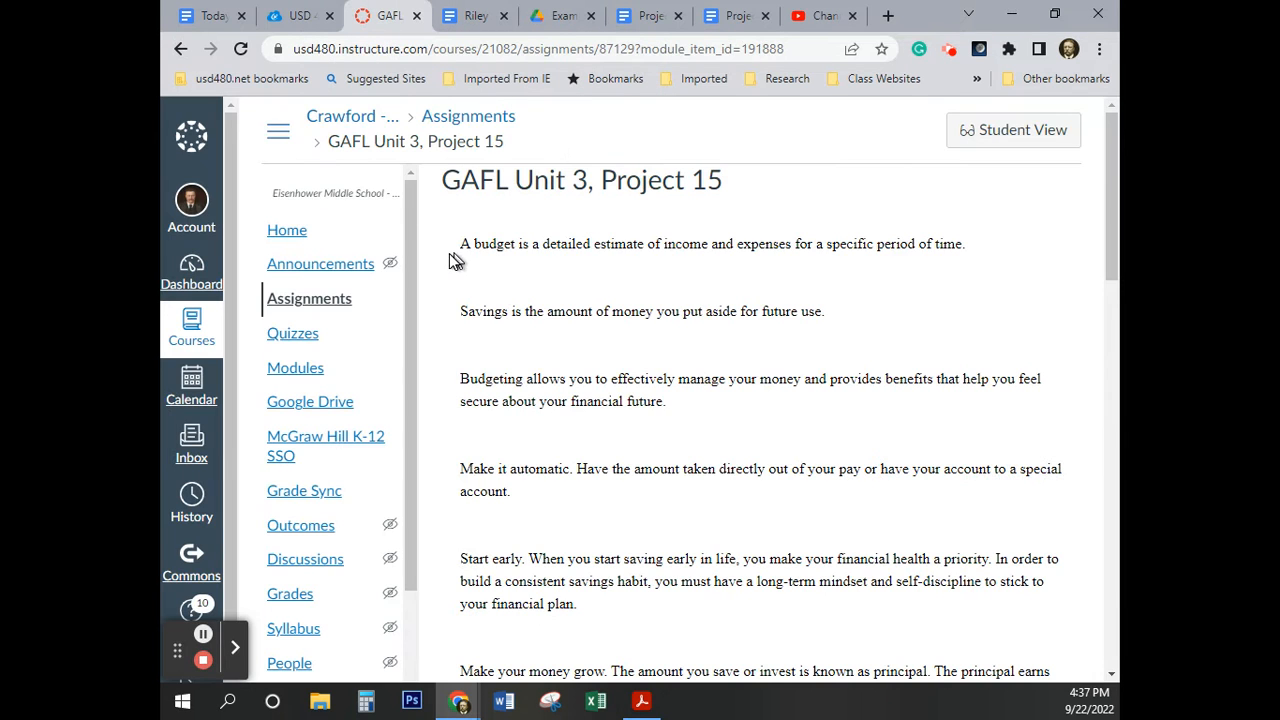
pyautogui.moveTo(460, 244); pyautogui.dragTo(968, 252)
pyautogui.hotkey('ctrl', 'c')
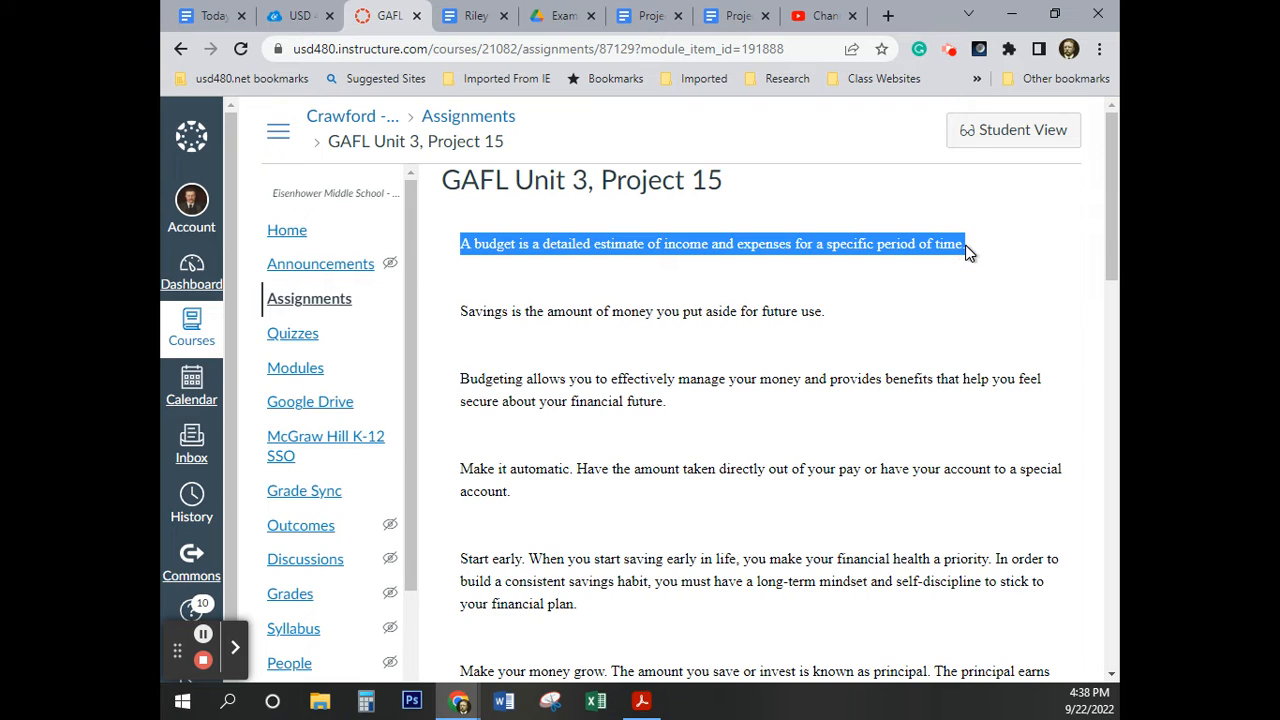
pyautogui.click(650, 17)
pyautogui.hotkey('ctrl', 'v')
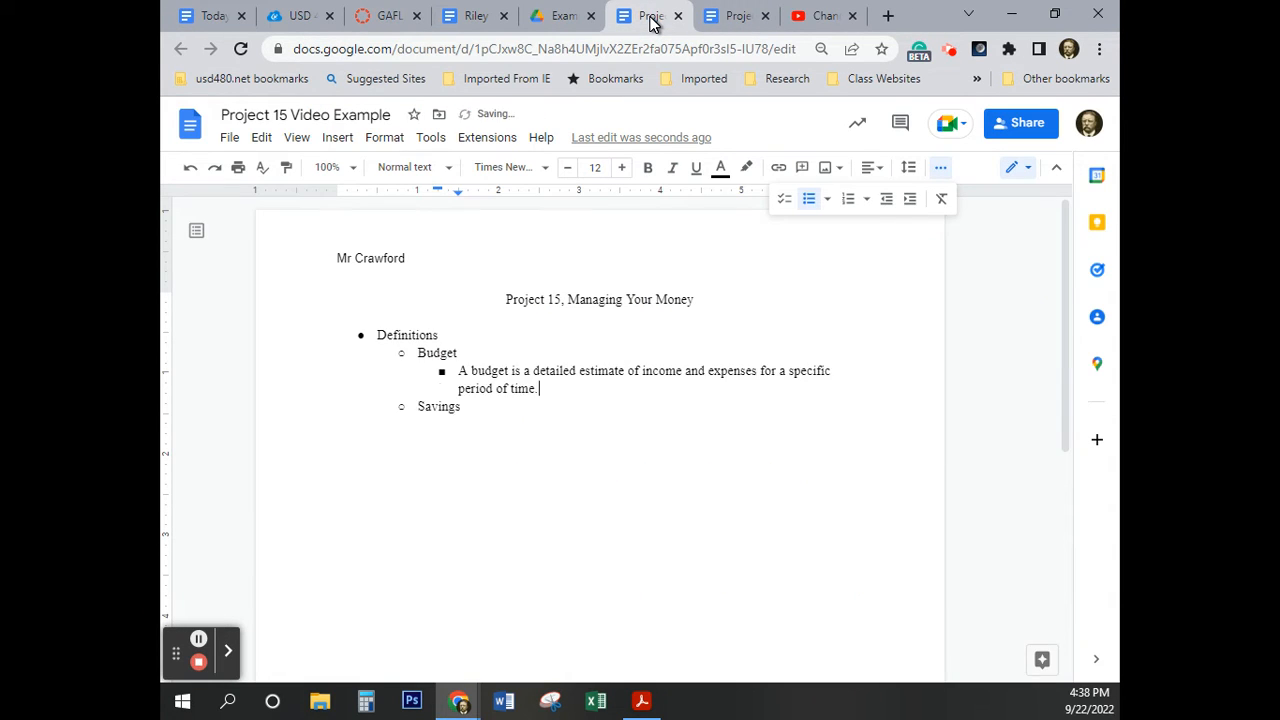
# Copy the assignment page's sentence defining savings into a nested bullet under Savings.
pyautogui.click(766, 16)
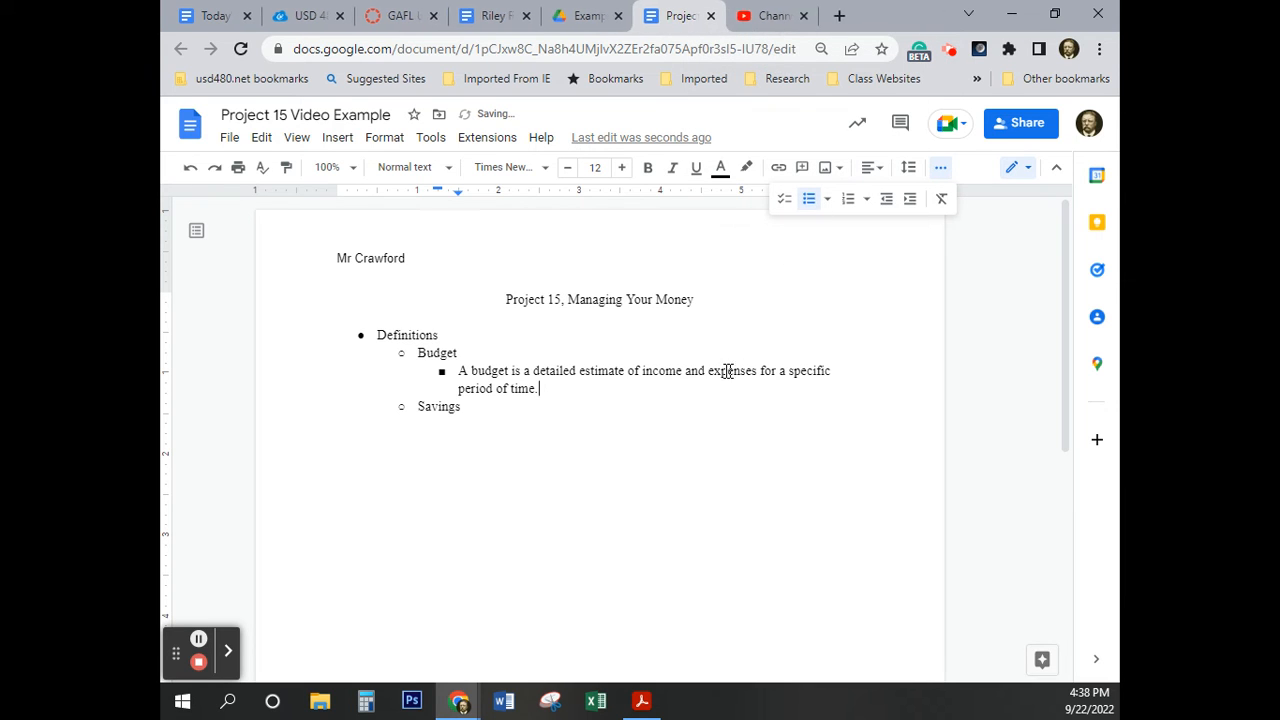
pyautogui.click(477, 407)
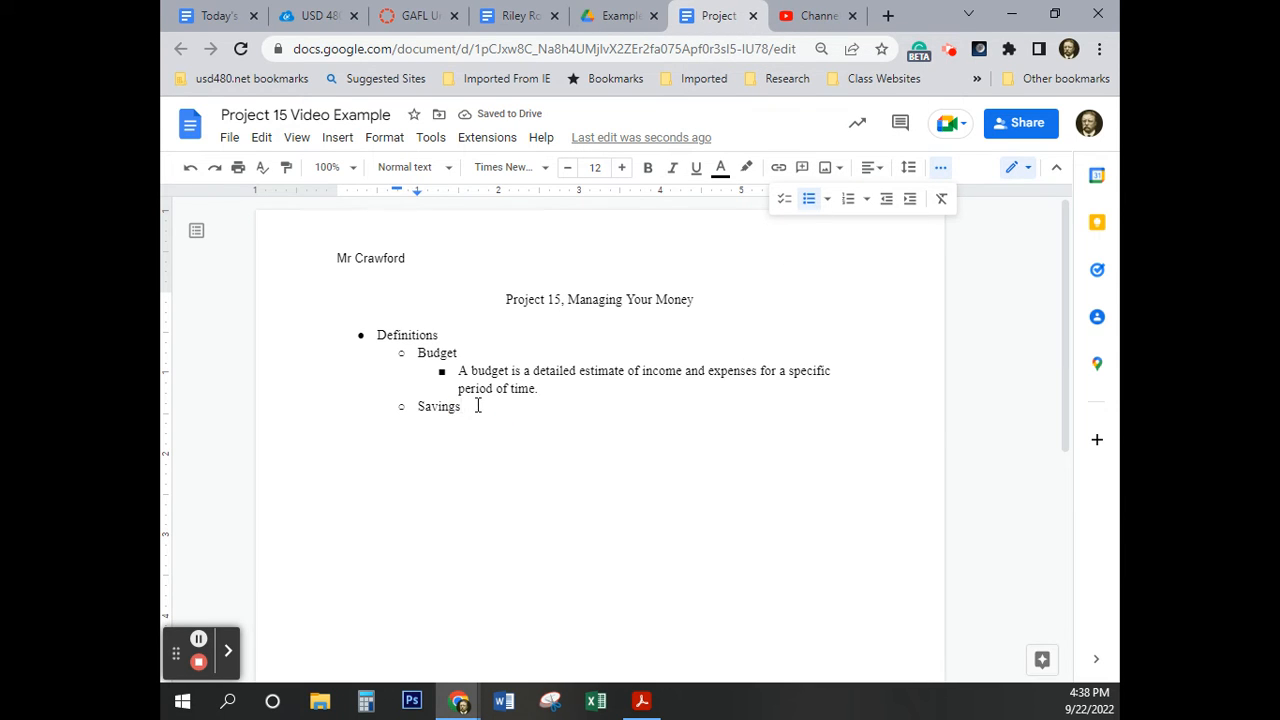
pyautogui.press('Return')
pyautogui.press('Tab')
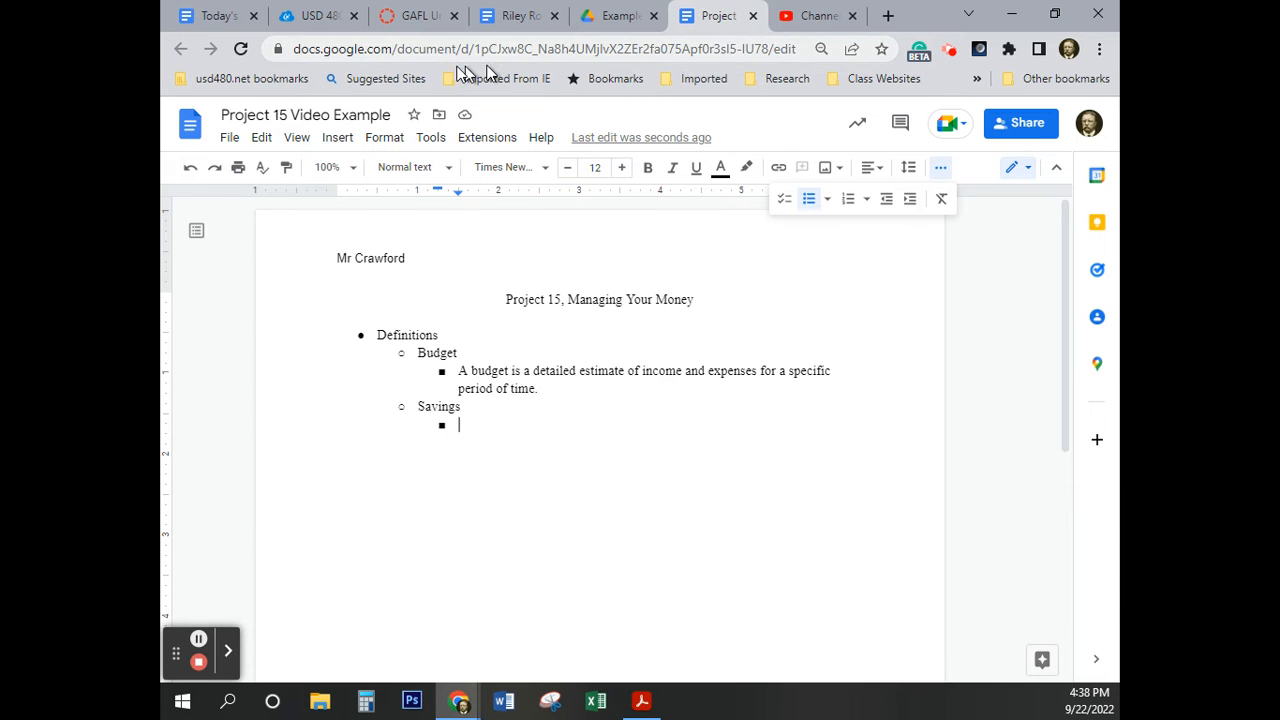
pyautogui.click(405, 16)
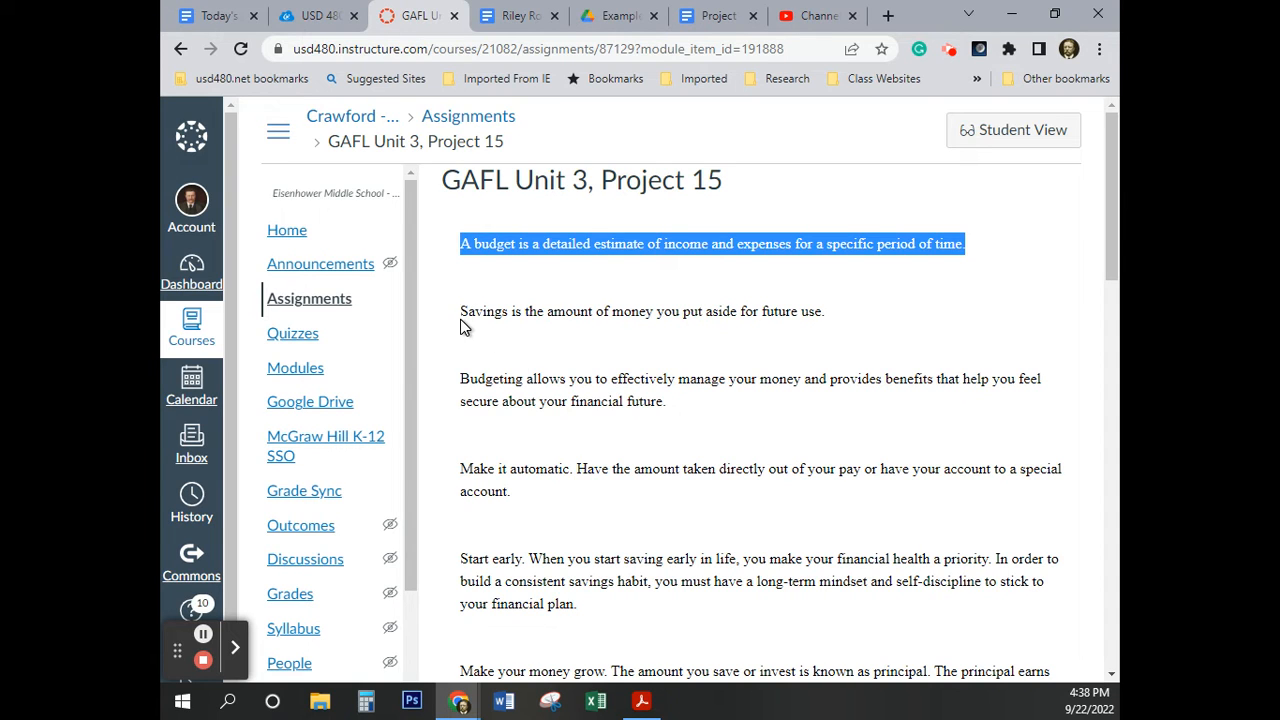
pyautogui.moveTo(461, 312); pyautogui.dragTo(857, 320)
pyautogui.hotkey('ctrl', 'c')
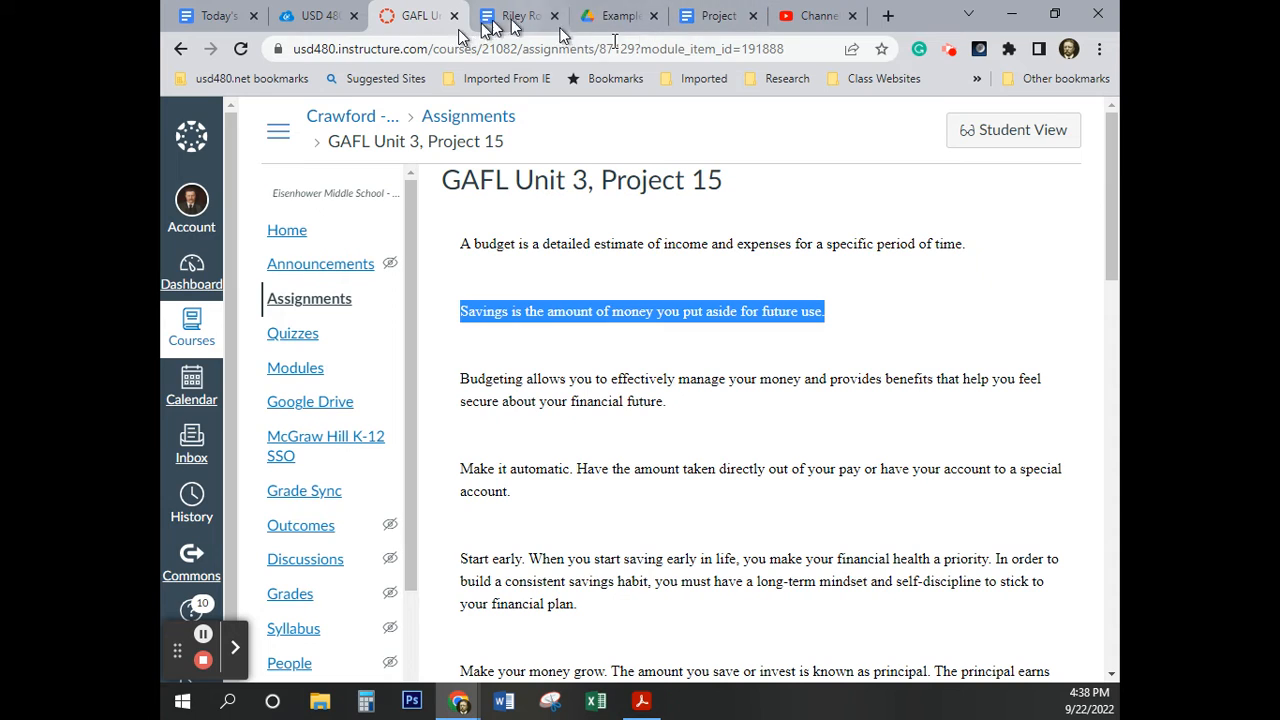
pyautogui.click(718, 16)
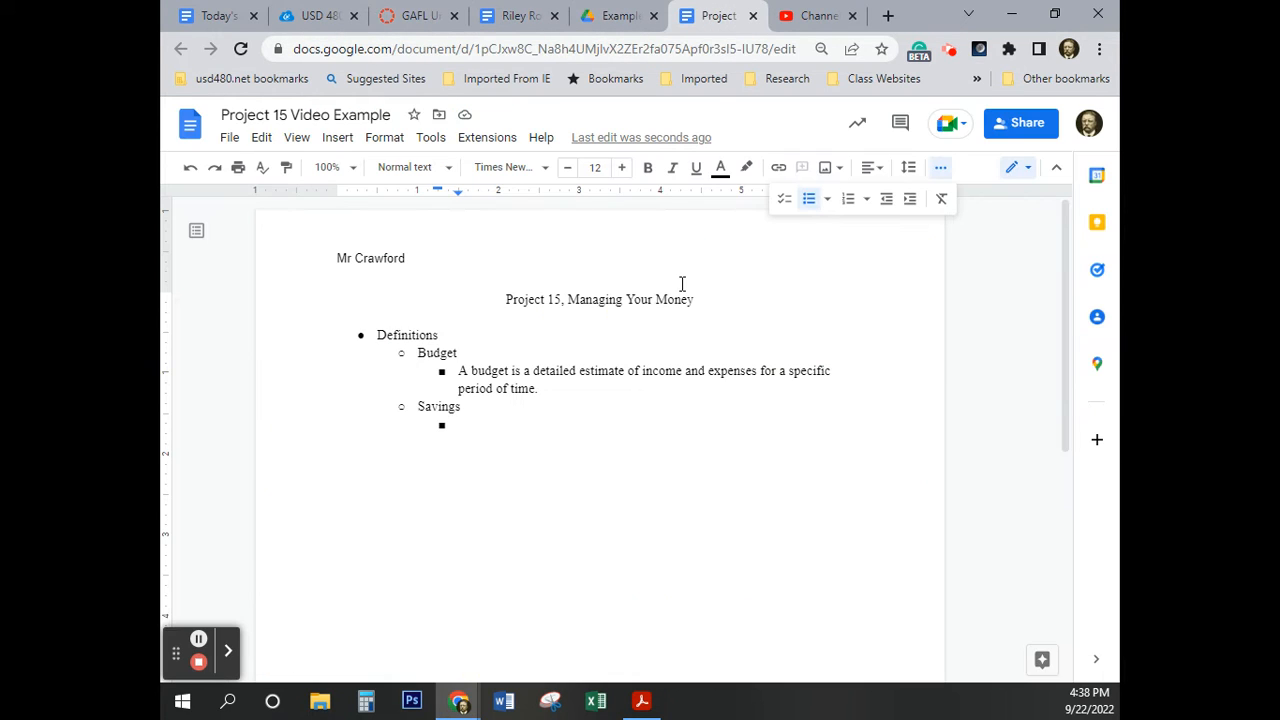
pyautogui.hotkey('ctrl', 'v')
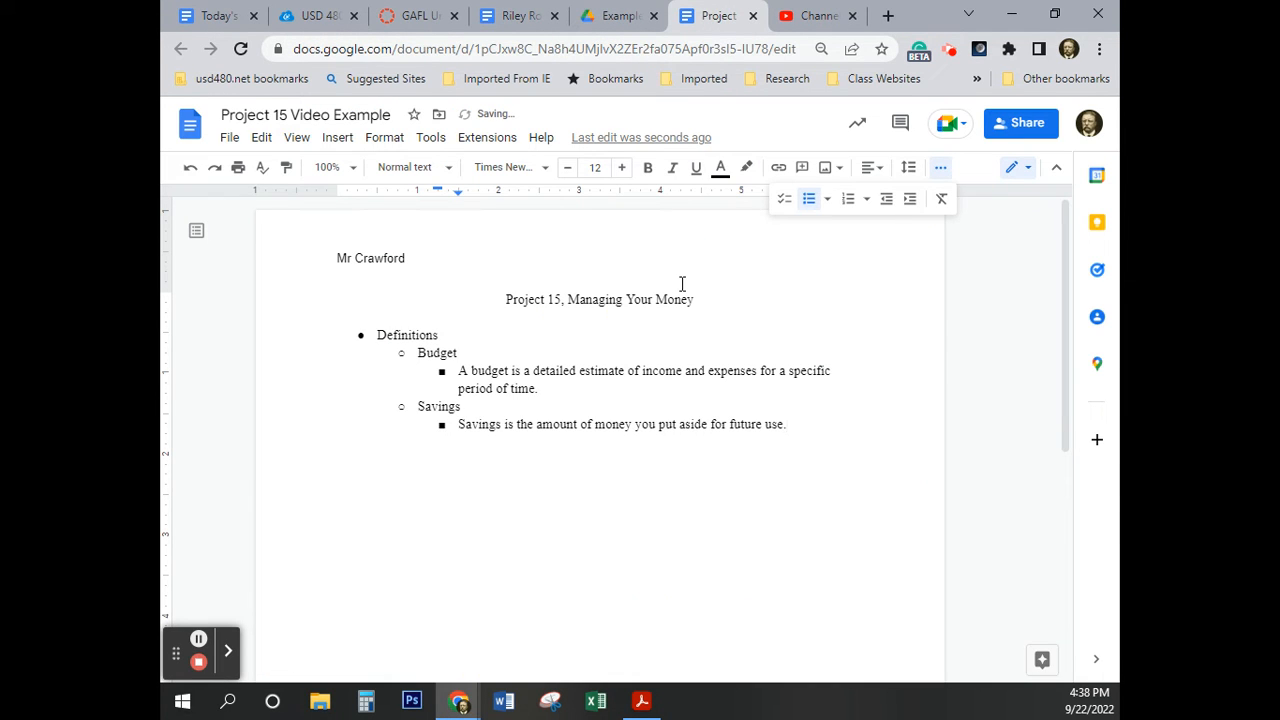
# Add a top-level bullet reading "Purpose of a Budget" after the savings definition.
pyautogui.press('Return')
pyautogui.hotkey('shift', 'Tab')
pyautogui.hotkey('shift', 'Tab')
pyautogui.write('Purpose of a Bu')
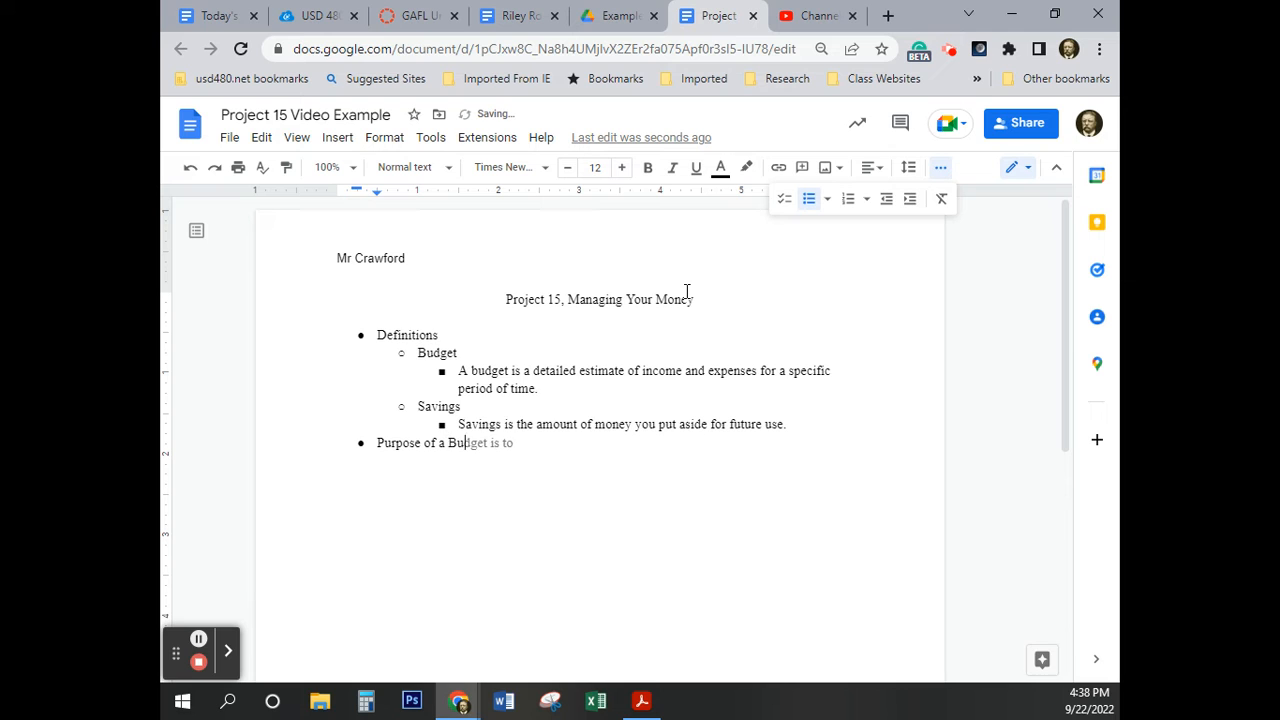
pyautogui.write('dget')
# Copy the assignment's "Budgeting allows you to effectively manage your money" sentence into a sub-bullet under Purpose of a Budget.
pyautogui.press('Return')
pyautogui.click(402, 18)
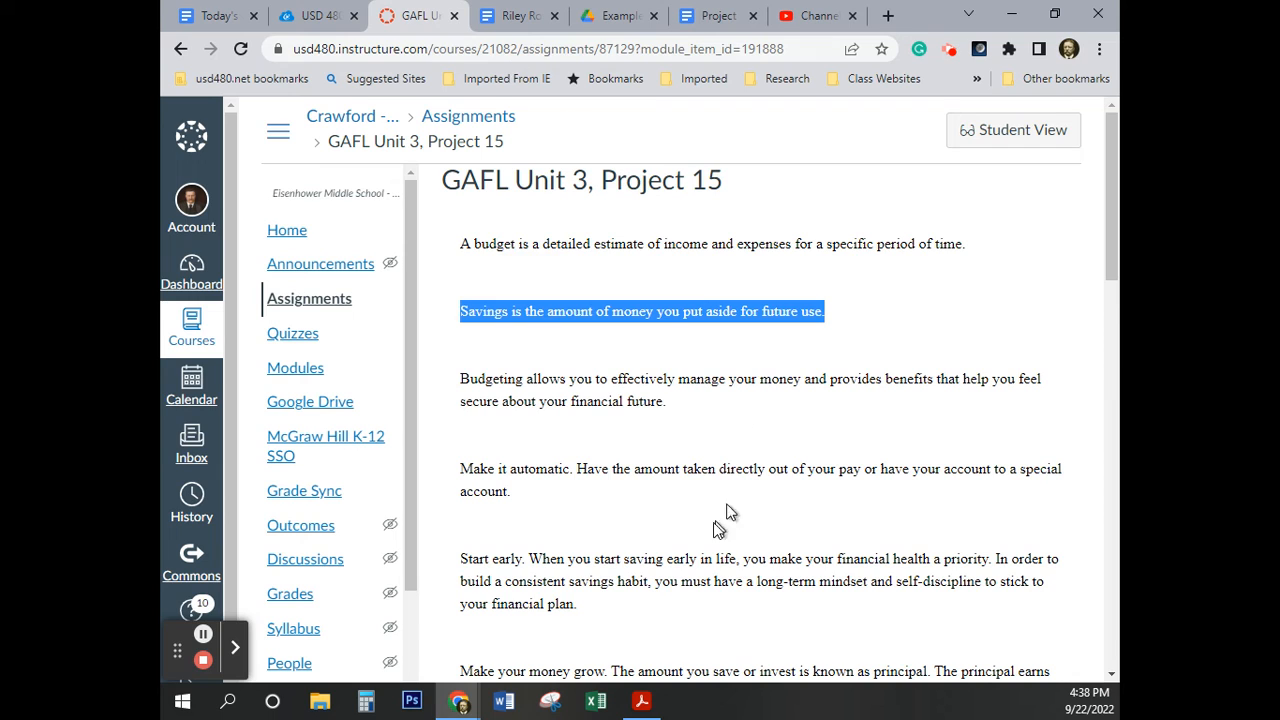
pyautogui.click(462, 378)
pyautogui.moveTo(627, 400); pyautogui.dragTo(674, 399)
pyautogui.hotkey('ctrl', 'c')
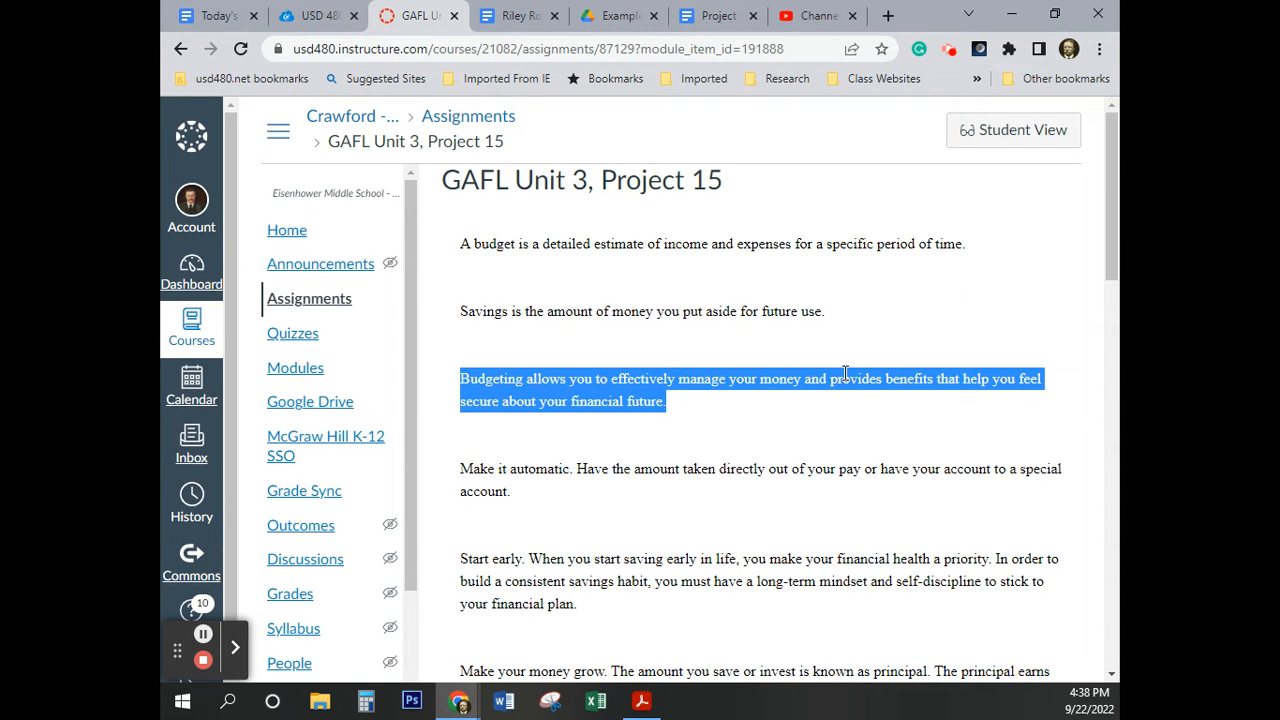
pyautogui.scroll(-1, 584, 440)
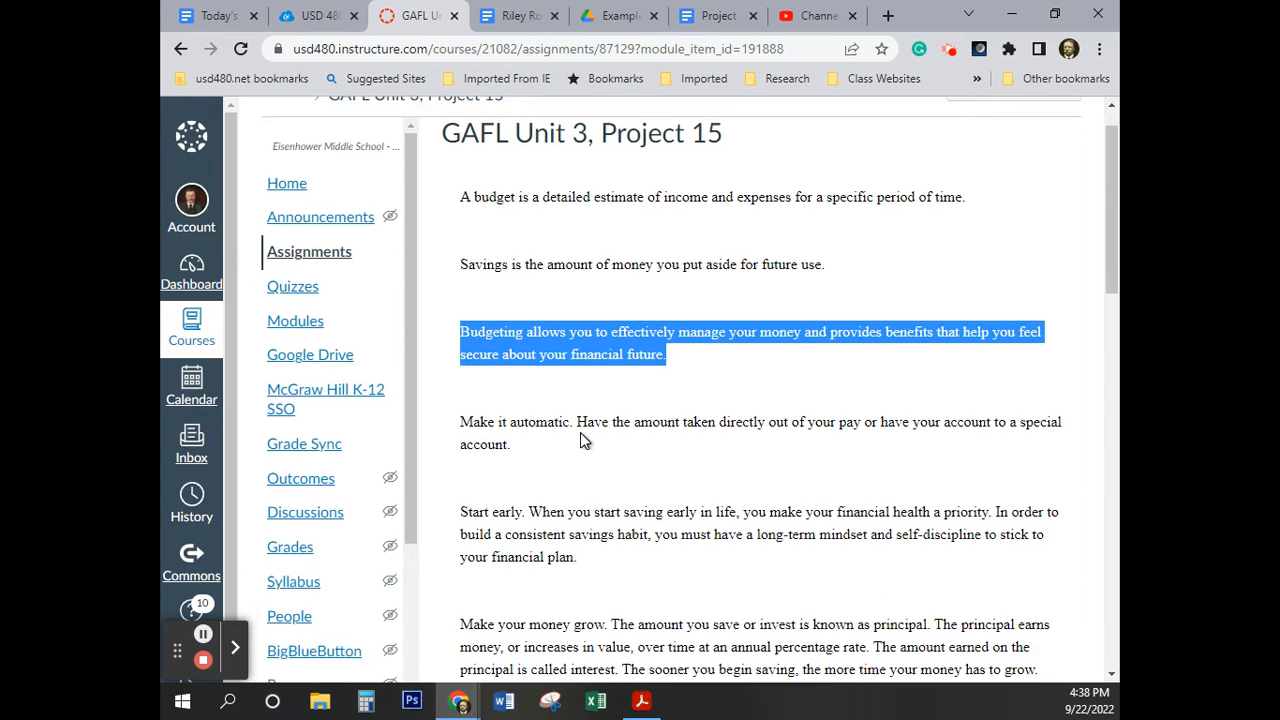
pyautogui.scroll(1, 584, 440)
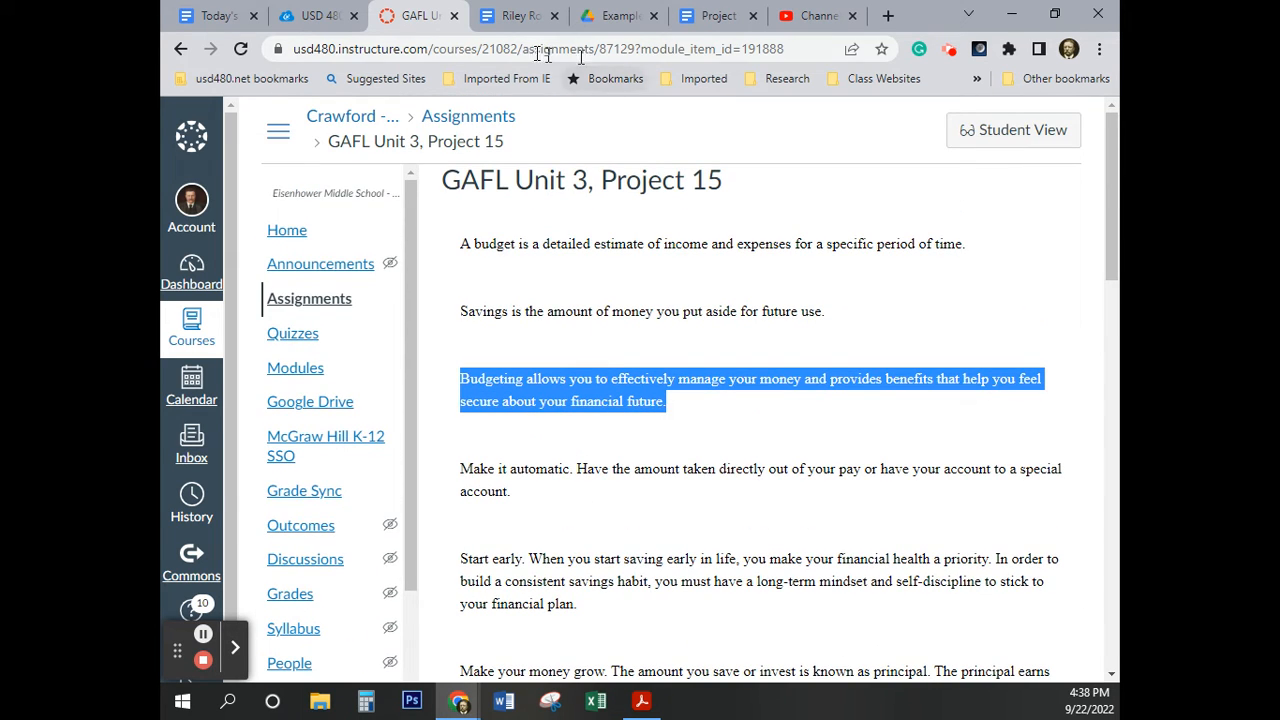
pyautogui.click(720, 16)
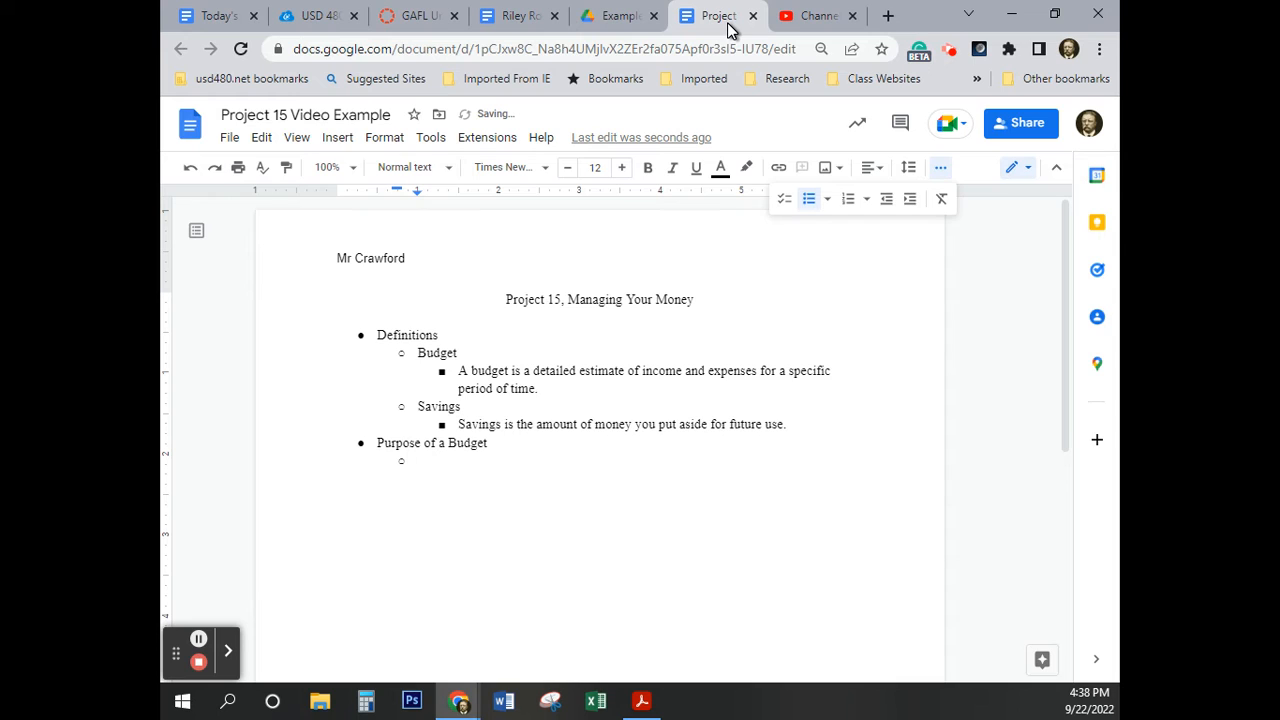
pyautogui.hotkey('ctrl', 'v')
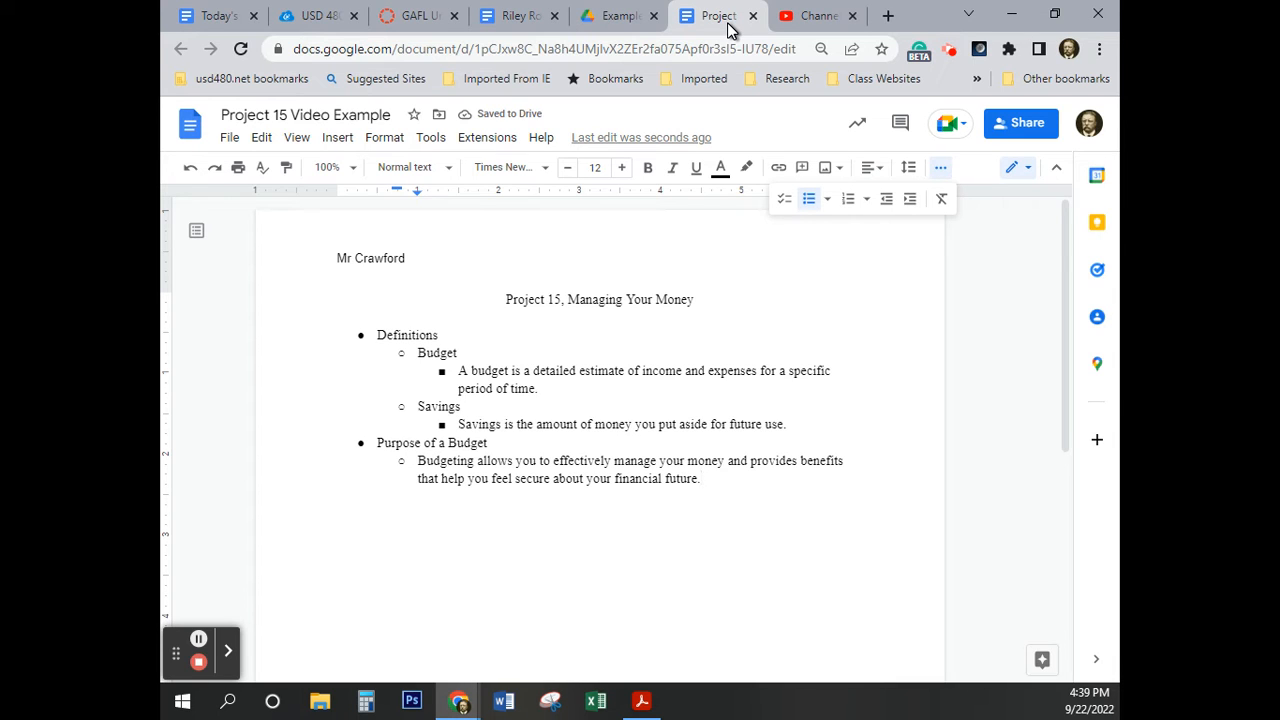
# Add a top-level bullet reading "Strategies for building a successful savings plan" at the end of the outline.
pyautogui.press('Return')
pyautogui.hotkey('shift', 'Tab')
pyautogui.write('Strati')
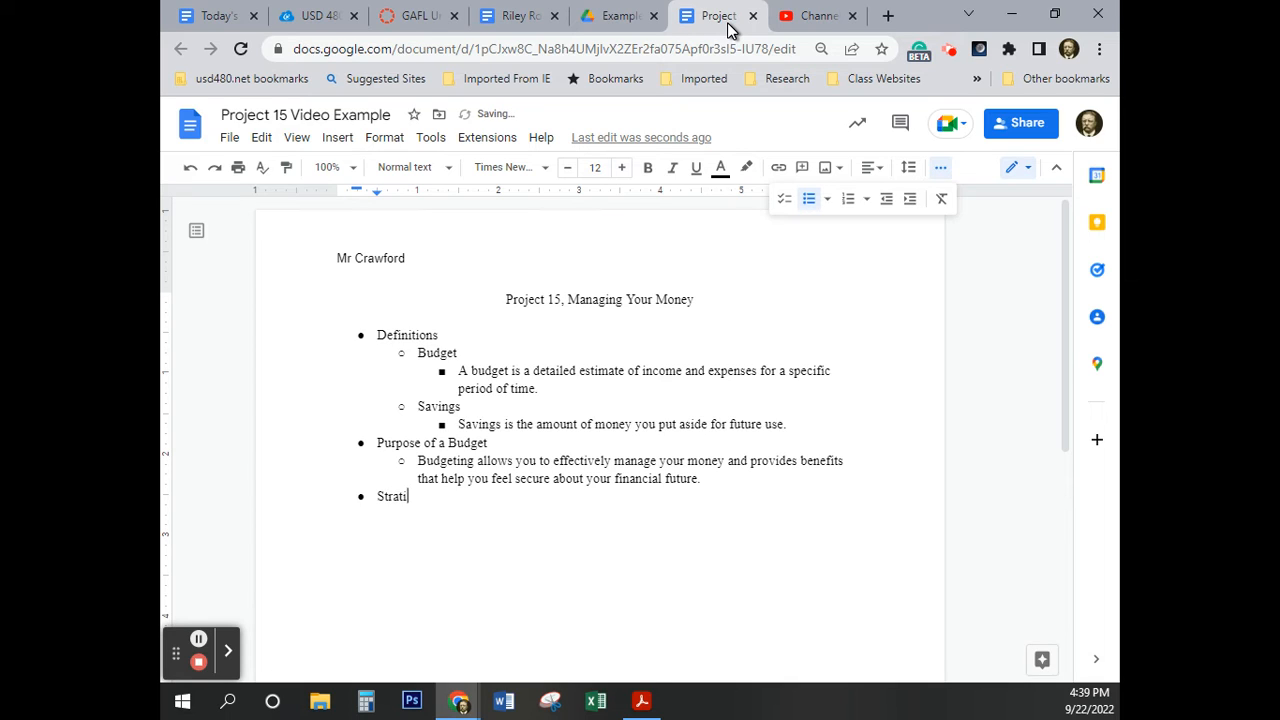
pyautogui.press('BackSpace')
pyautogui.write('egies for ')
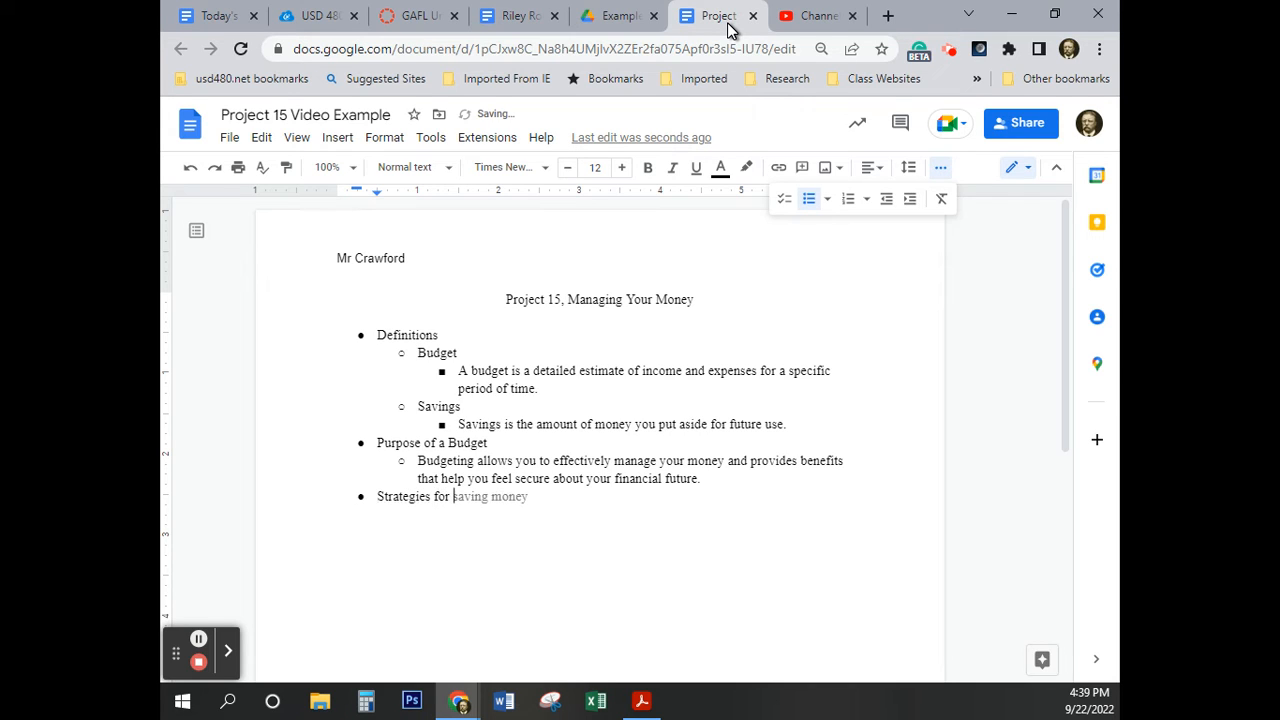
pyautogui.write('building a successf')
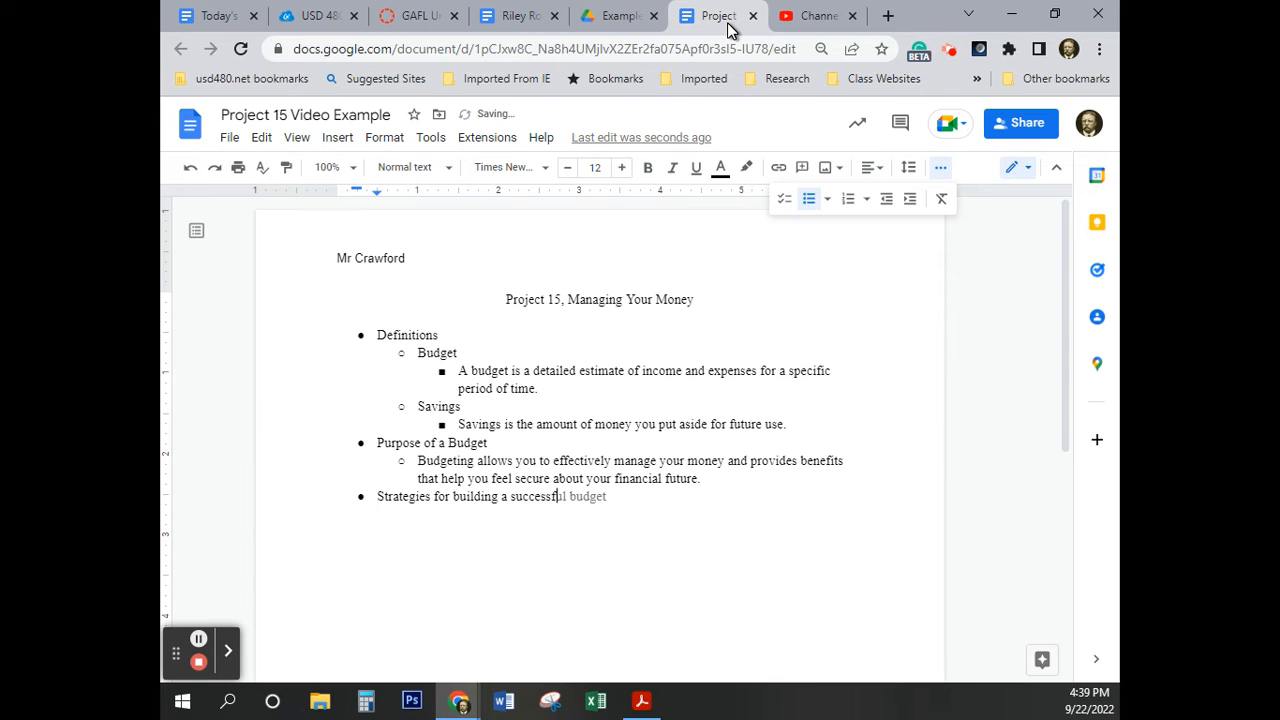
pyautogui.write('ul savings plan')
# Copy the assignment's "Make it automatic" paragraph into a sub-bullet under the savings plan strategies heading.
pyautogui.press('Return')
pyautogui.press('Tab')
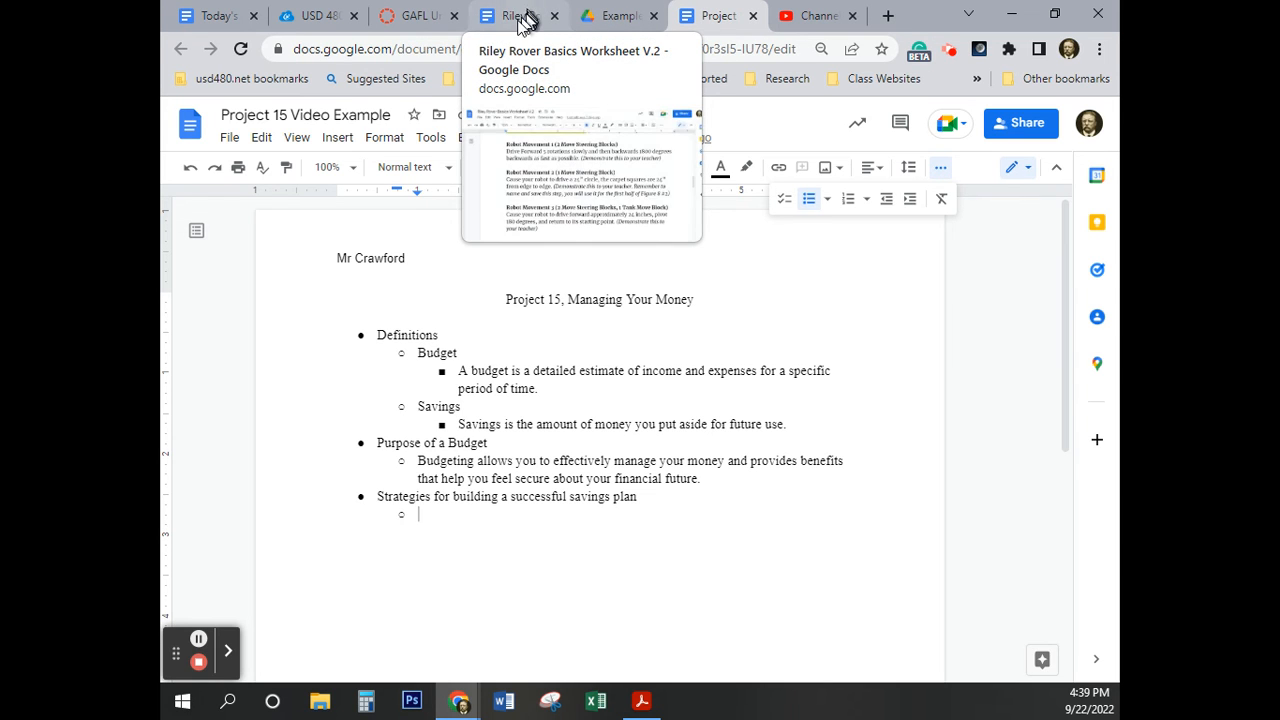
pyautogui.click(420, 17)
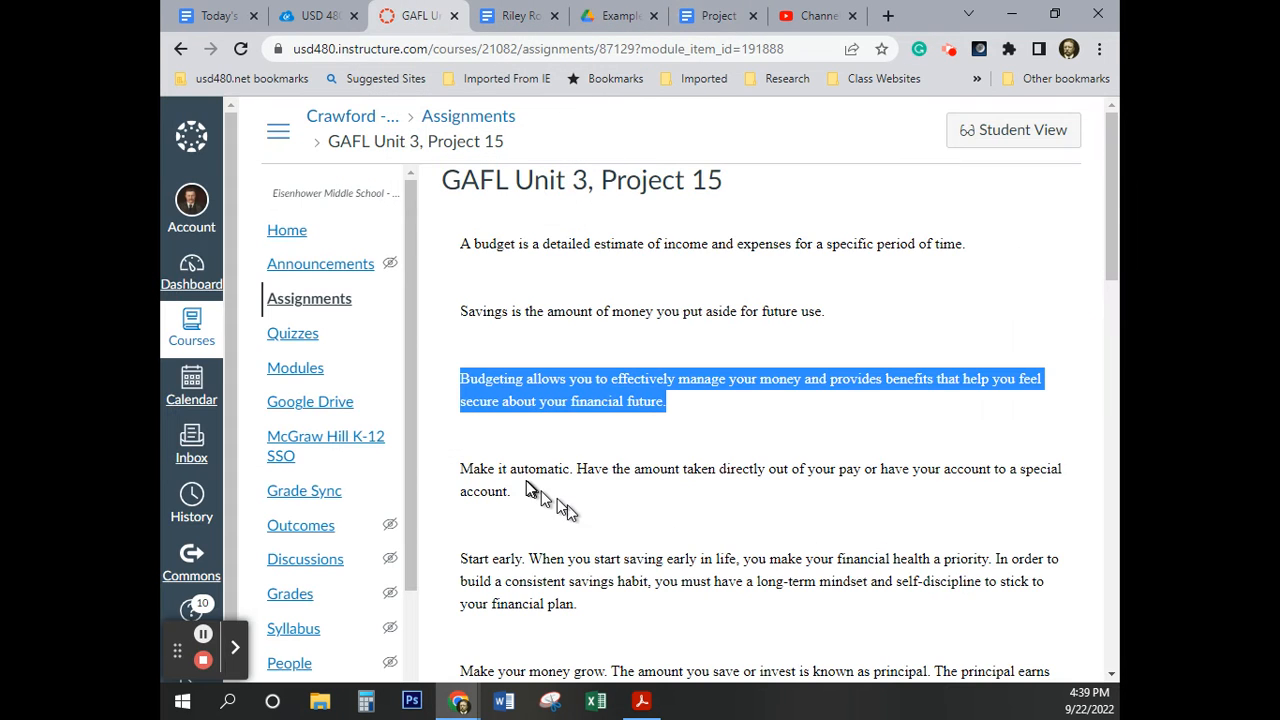
pyautogui.moveTo(462, 468); pyautogui.dragTo(525, 497)
pyautogui.hotkey('ctrl', 'c')
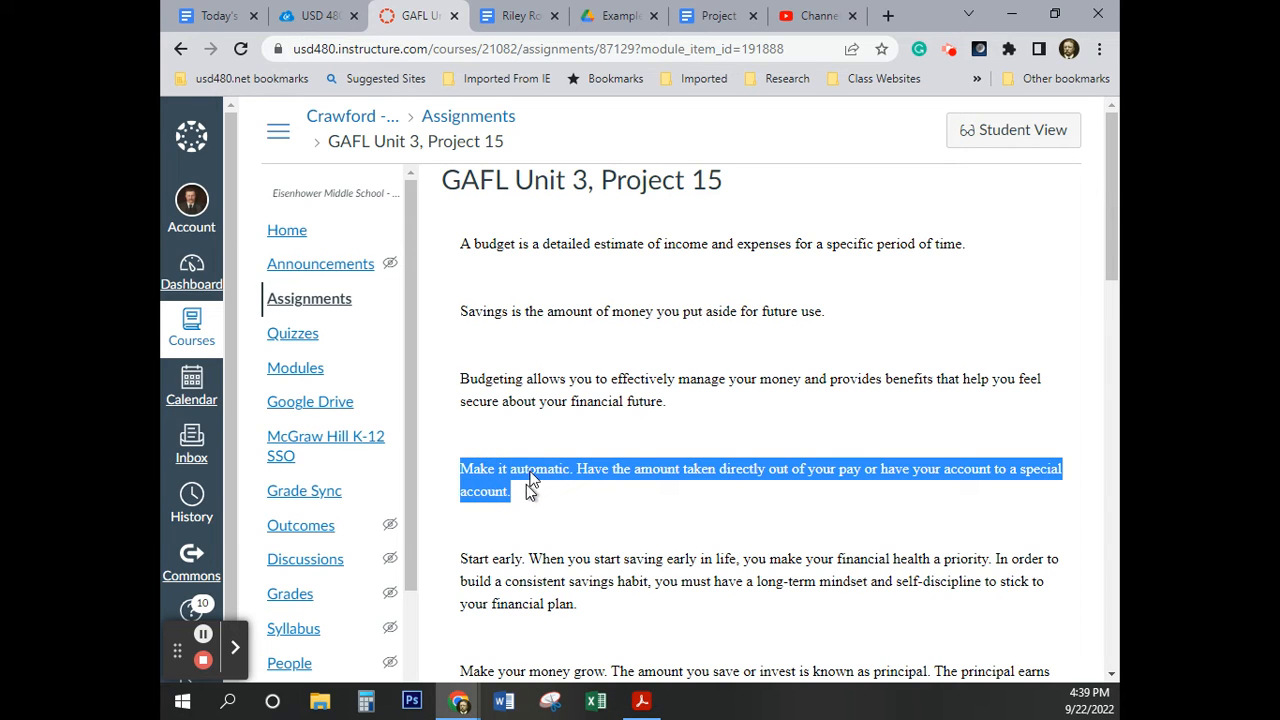
pyautogui.click(718, 18)
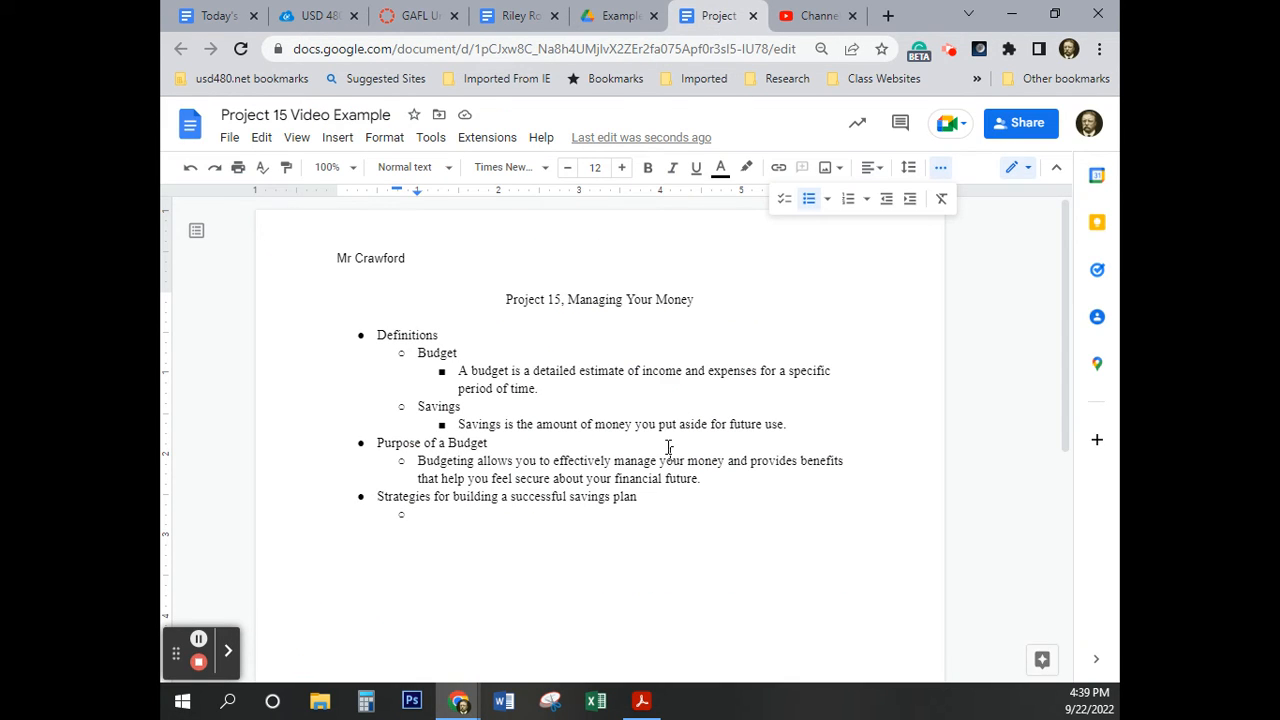
pyautogui.hotkey('ctrl', 'v')
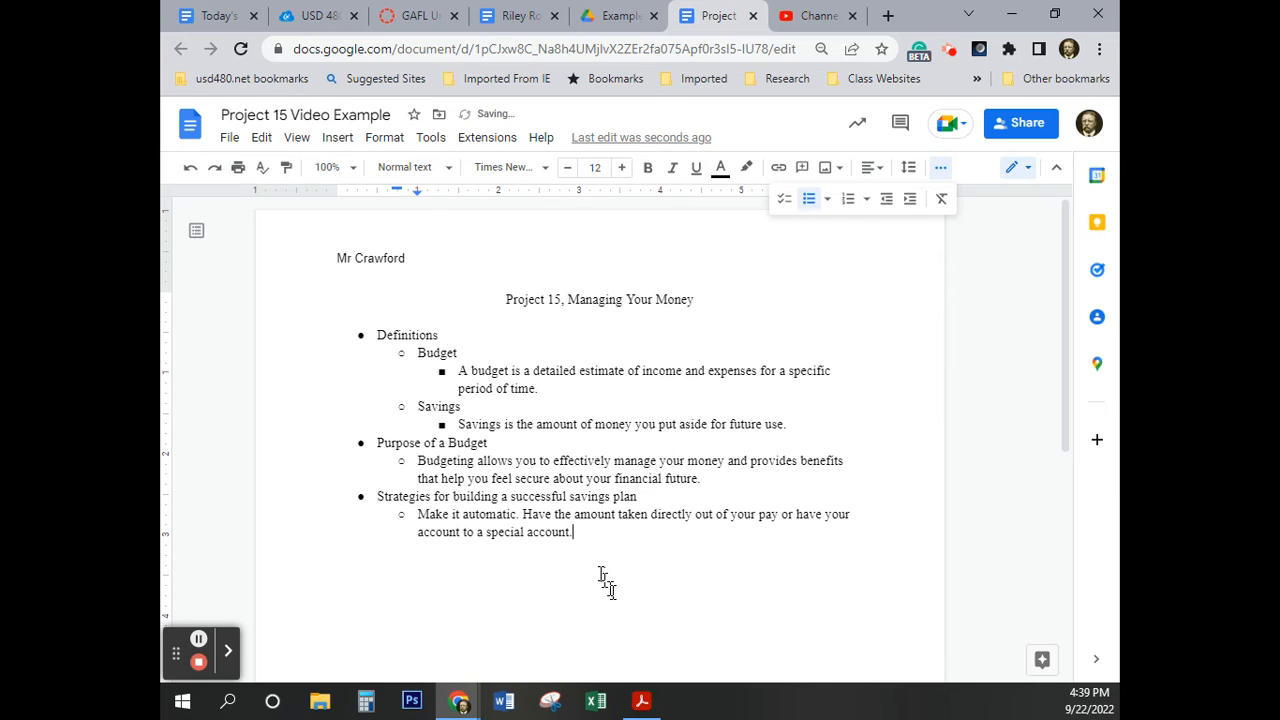
# Split the text after "Make it automatic." into its own bullet nested one level deeper.
pyautogui.click(527, 517)
pyautogui.press('Return')
pyautogui.press('Tab')
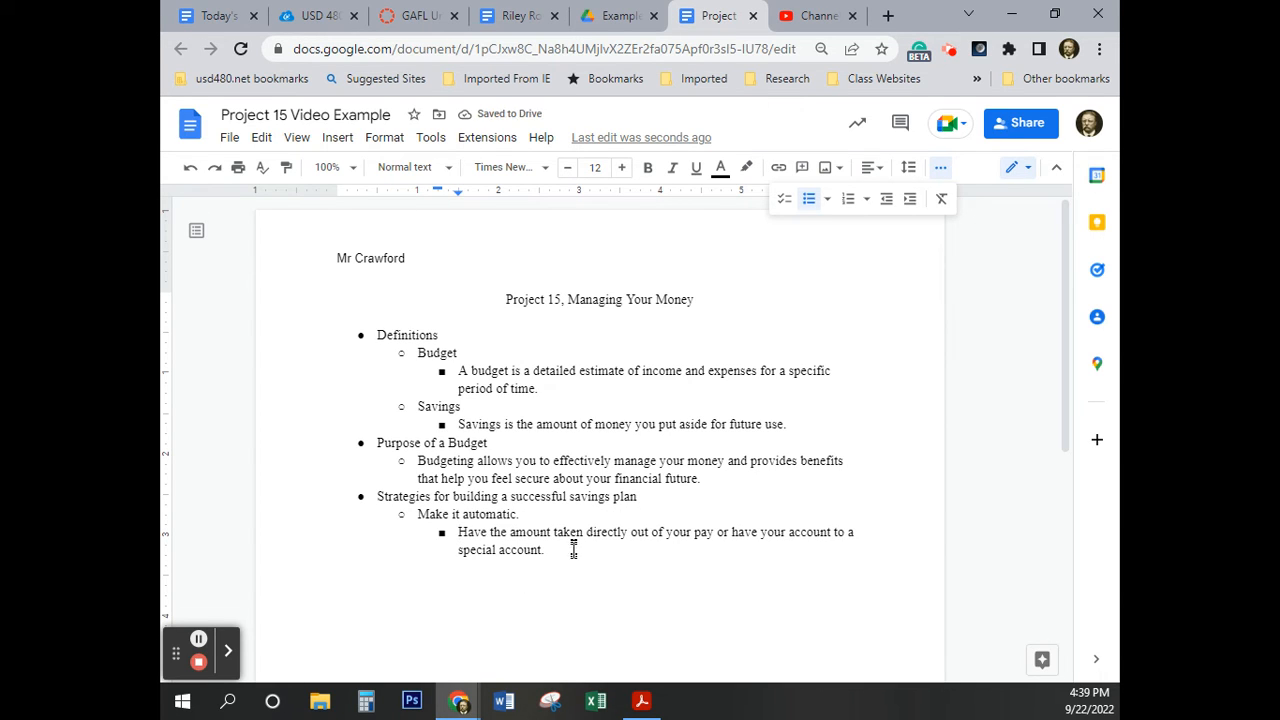
# Copy the assignment's "Start early" paragraph into a new sub-bullet at the same level as "Make it automatic.".
pyautogui.click(558, 557)
pyautogui.press('Return')
pyautogui.hotkey('shift', 'Tab')
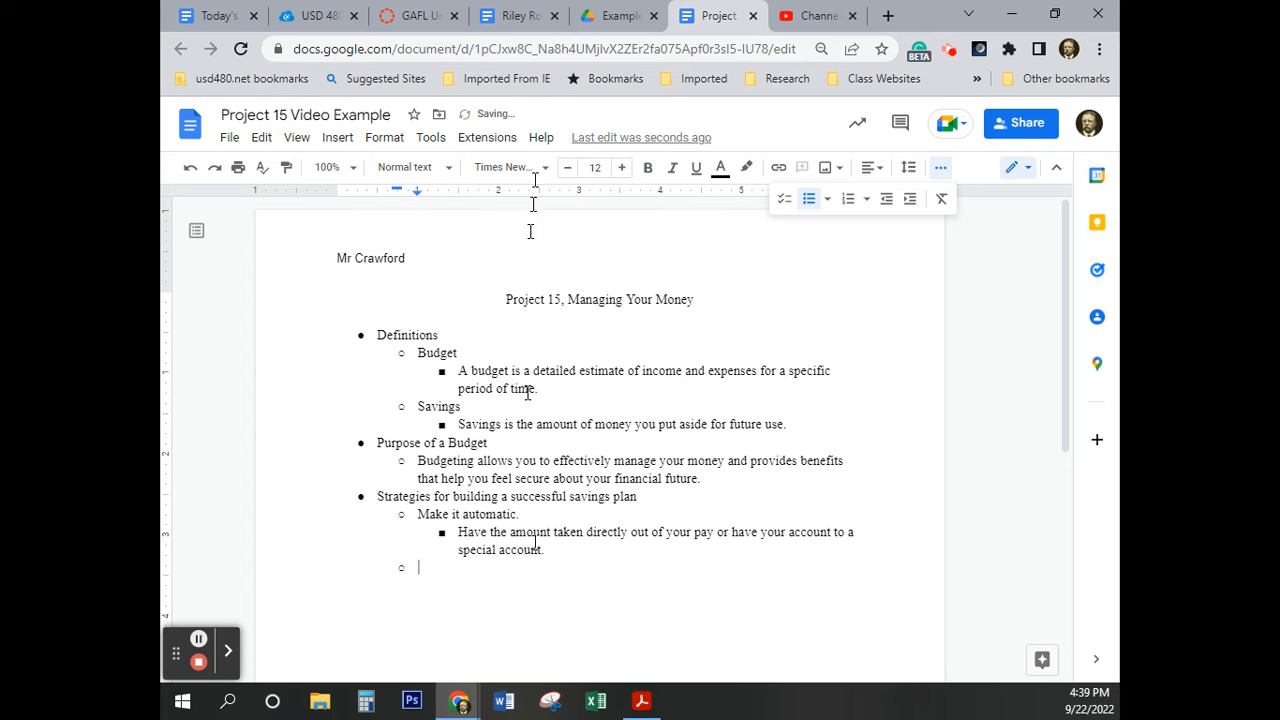
pyautogui.click(418, 16)
pyautogui.moveTo(463, 558); pyautogui.dragTo(578, 604)
pyautogui.hotkey('ctrl', 'c')
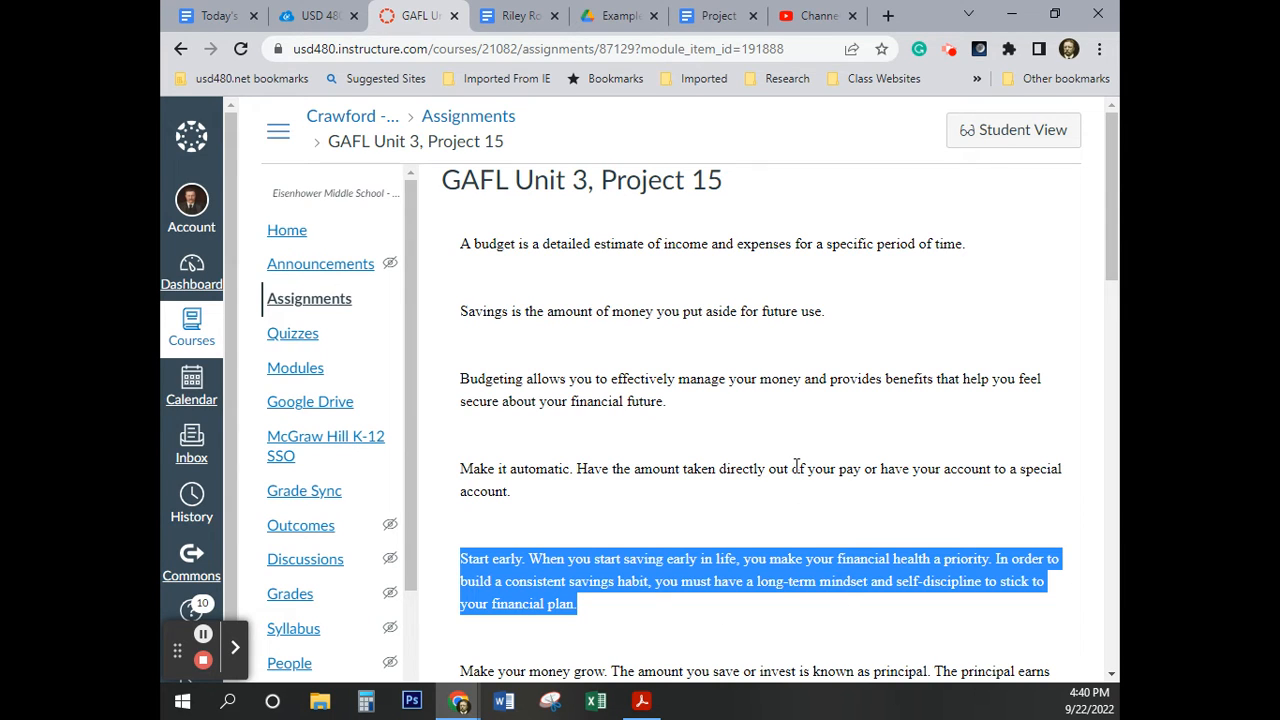
pyautogui.click(524, 22)
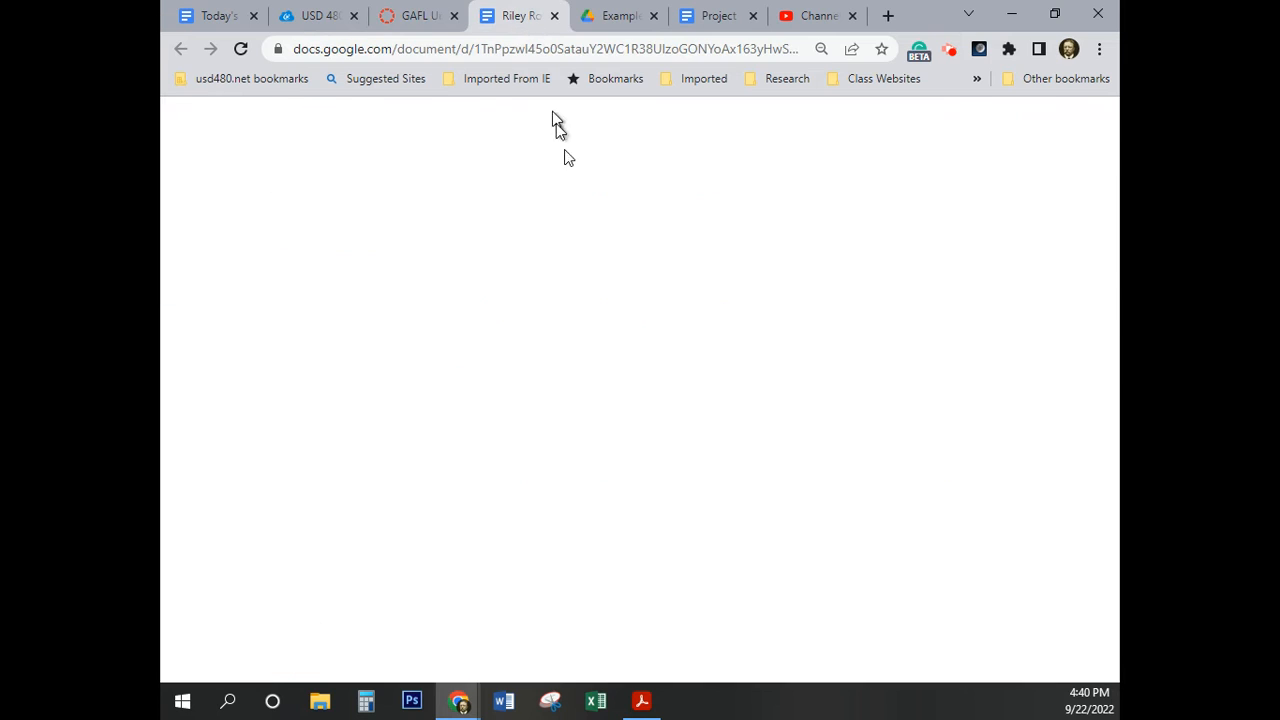
pyautogui.click(712, 16)
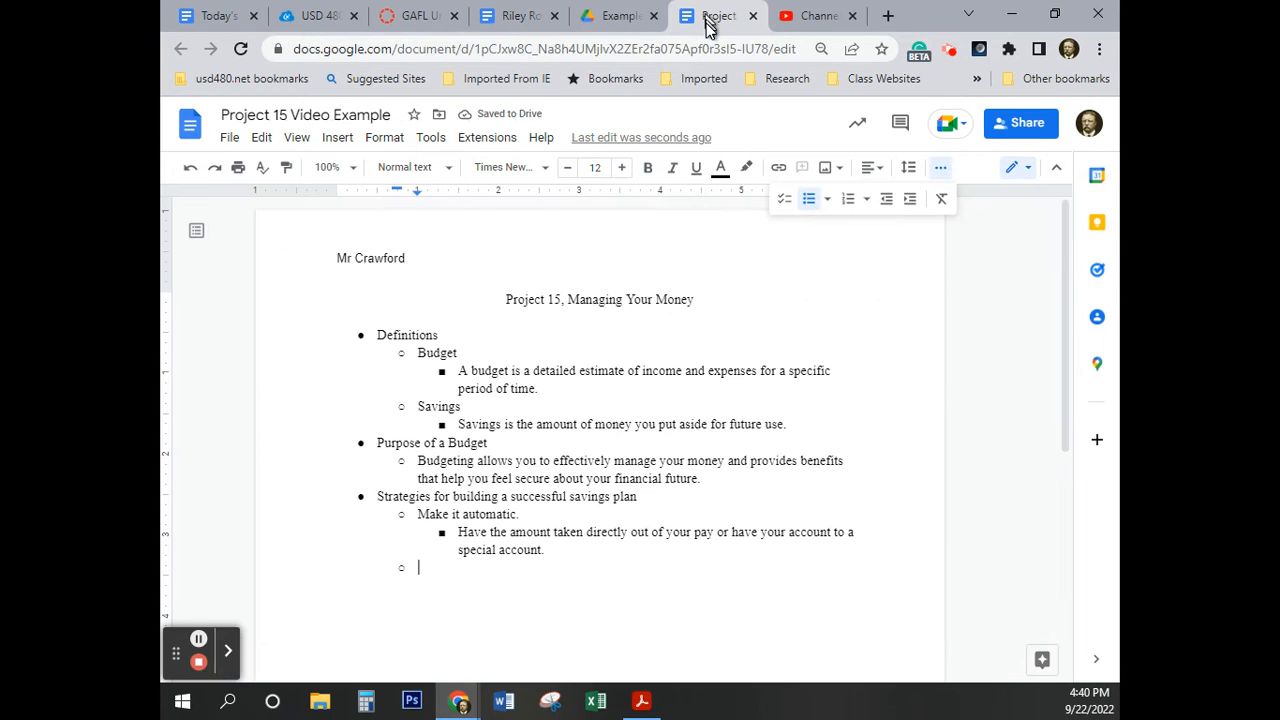
pyautogui.hotkey('ctrl', 'v')
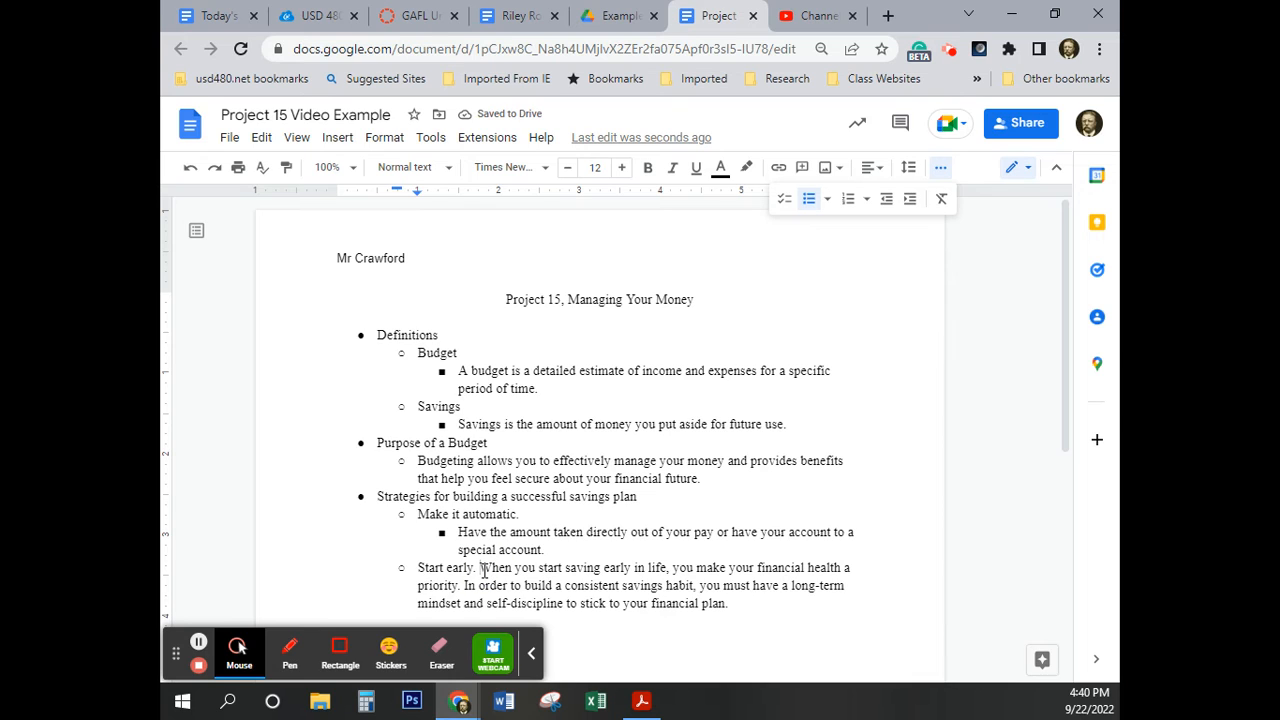
# Split the two sentences after "Start early." into separate bullets nested one level beneath it.
pyautogui.press('Return')
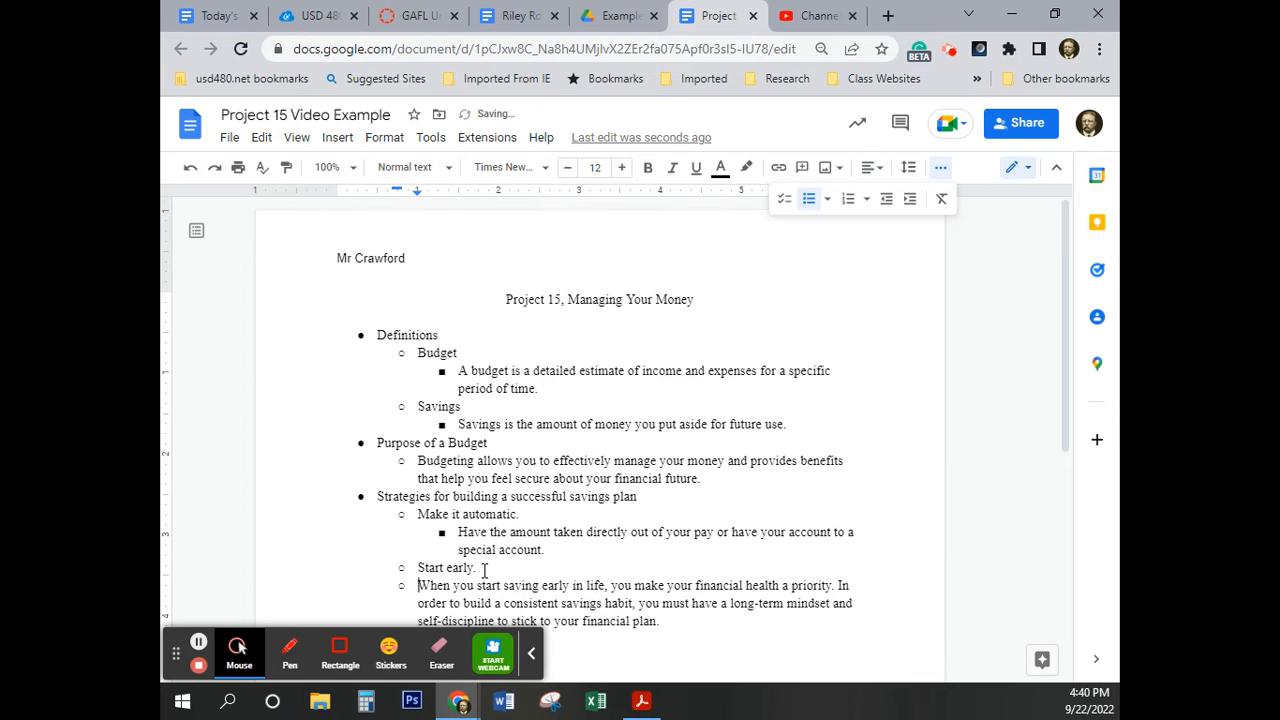
pyautogui.scroll(-3, 565, 520)
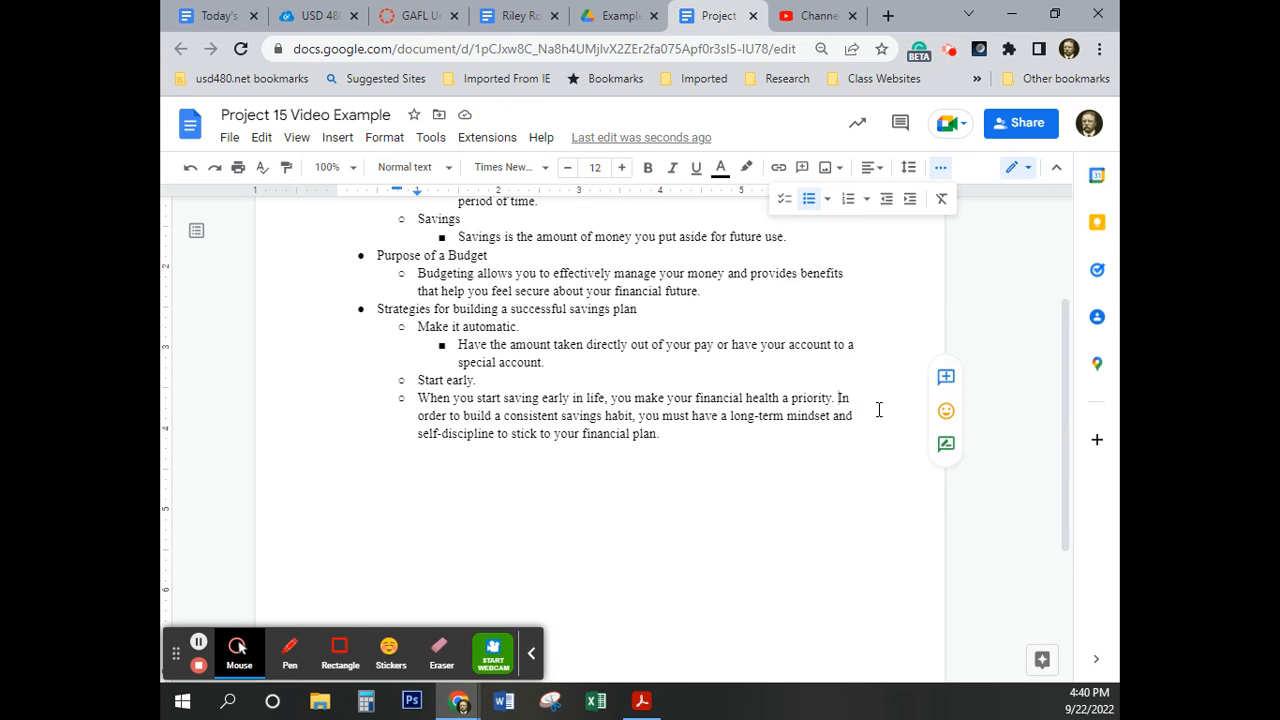
pyautogui.press('Return')
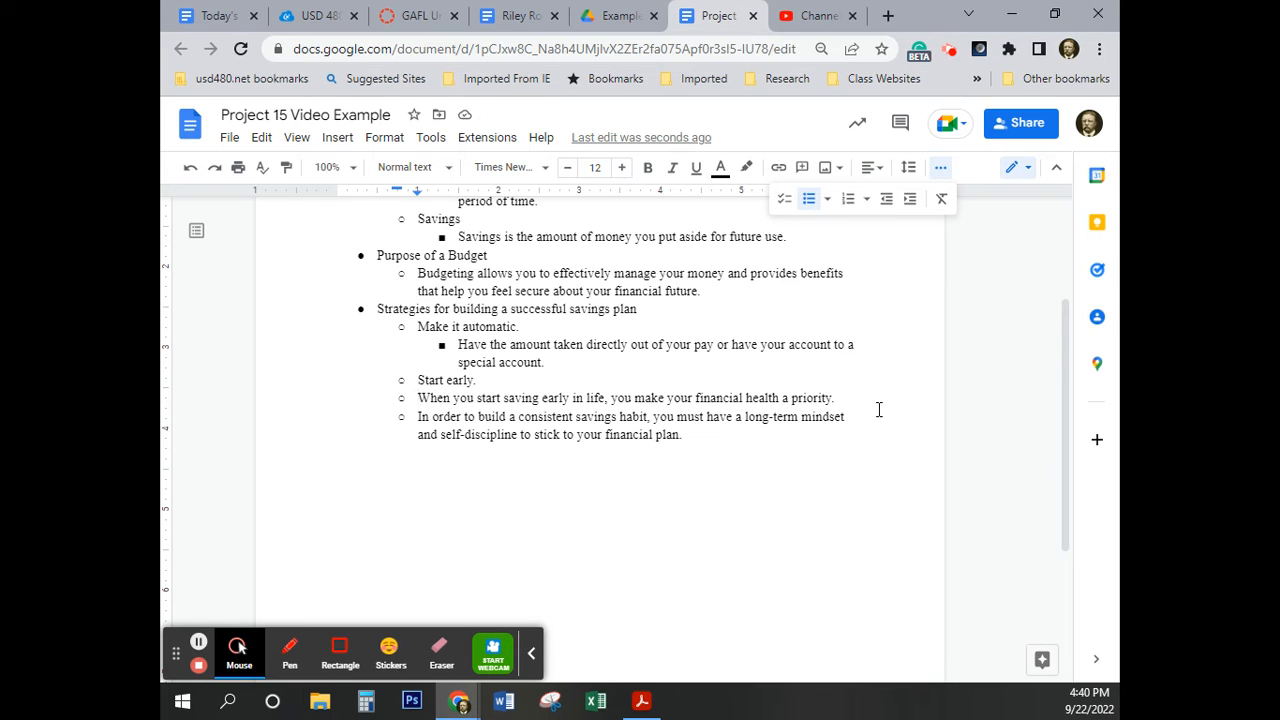
pyautogui.press('Tab')
pyautogui.press('Down')
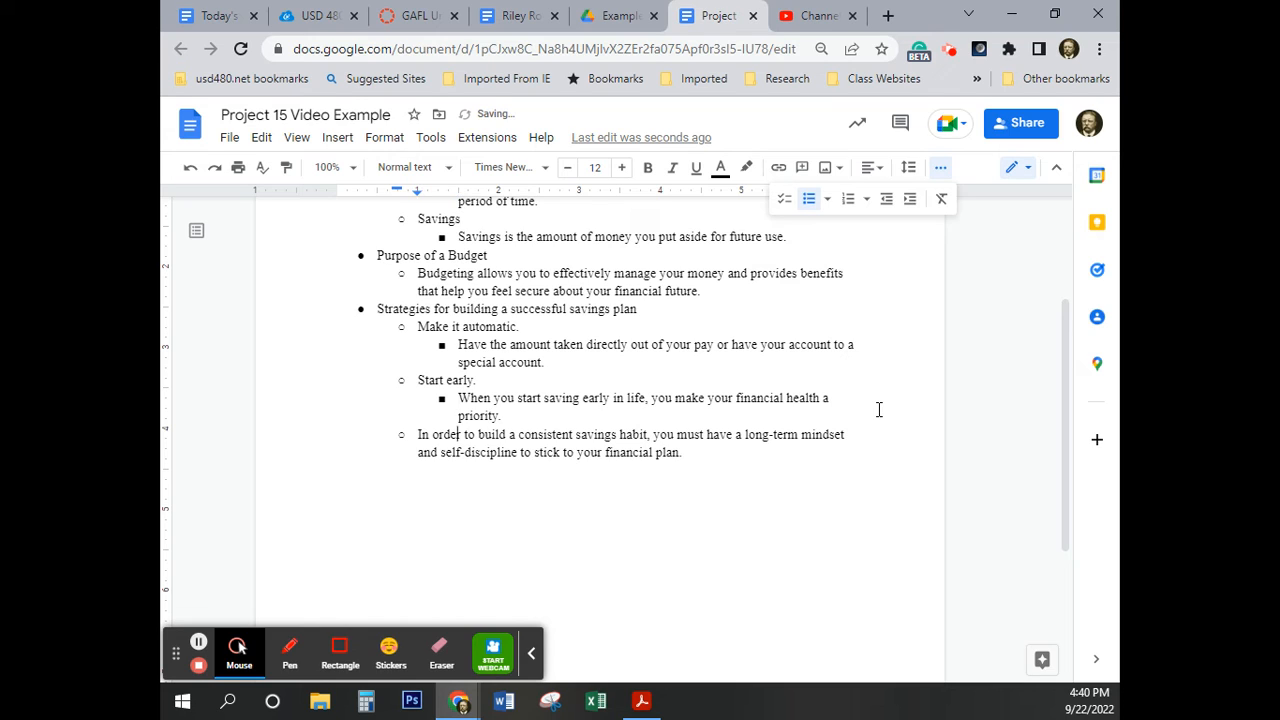
pyautogui.press('Left')
pyautogui.press('Left')
pyautogui.press('Tab')
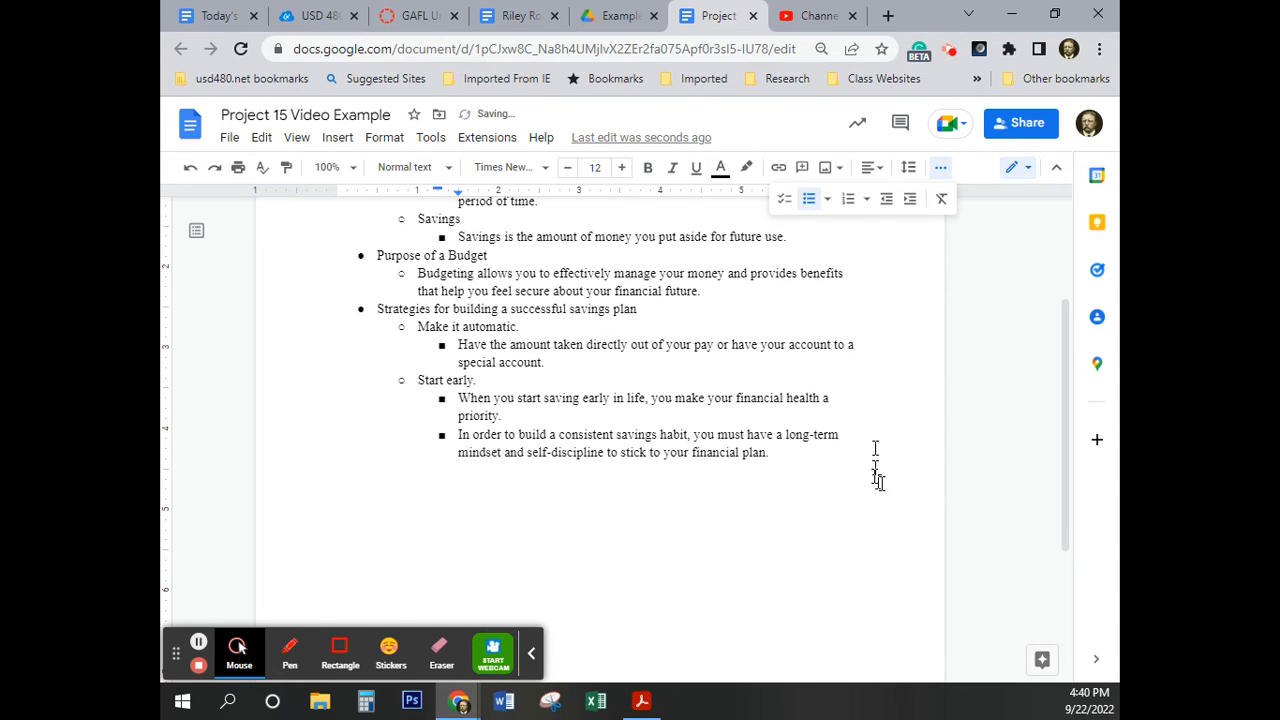
# Copy the assignment's "Make your money grow" paragraph into a new sub-bullet at the same level as "Start early.".
pyautogui.click(770, 452)
pyautogui.press('Return')
pyautogui.hotkey('shift', 'Tab')
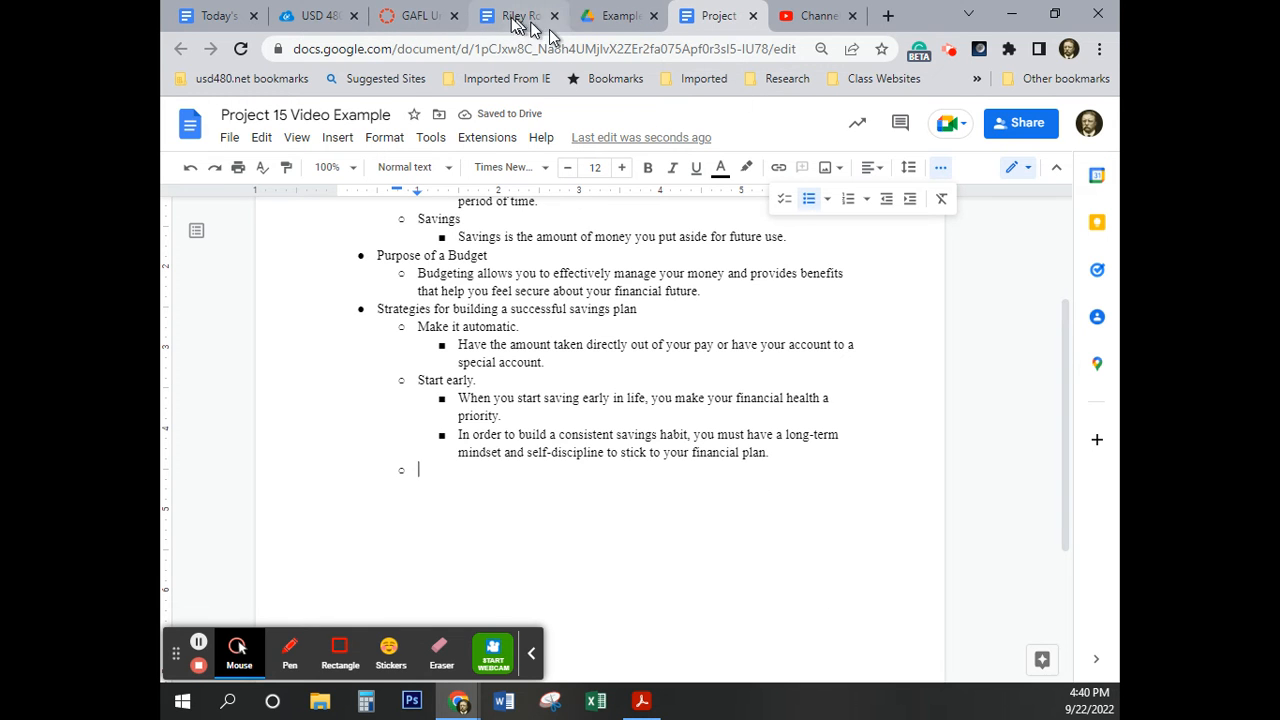
pyautogui.click(404, 22)
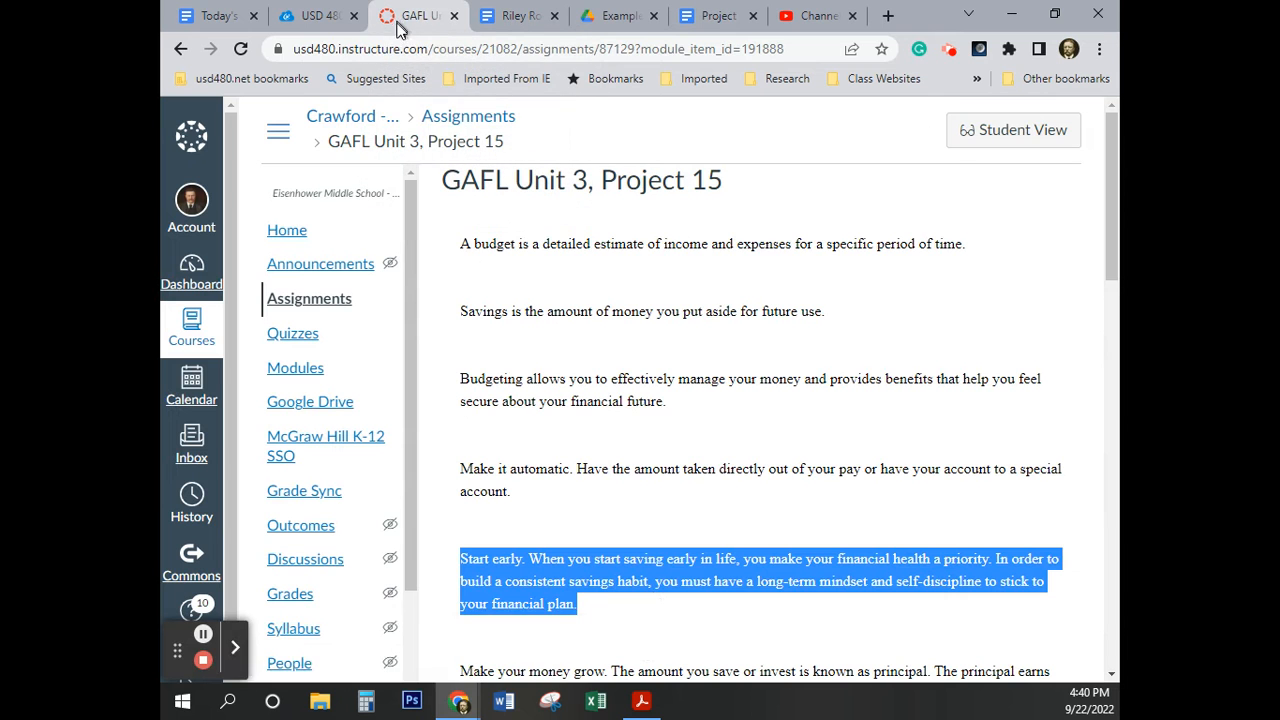
pyautogui.scroll(-1, 712, 498)
pyautogui.scroll(-4, 712, 498)
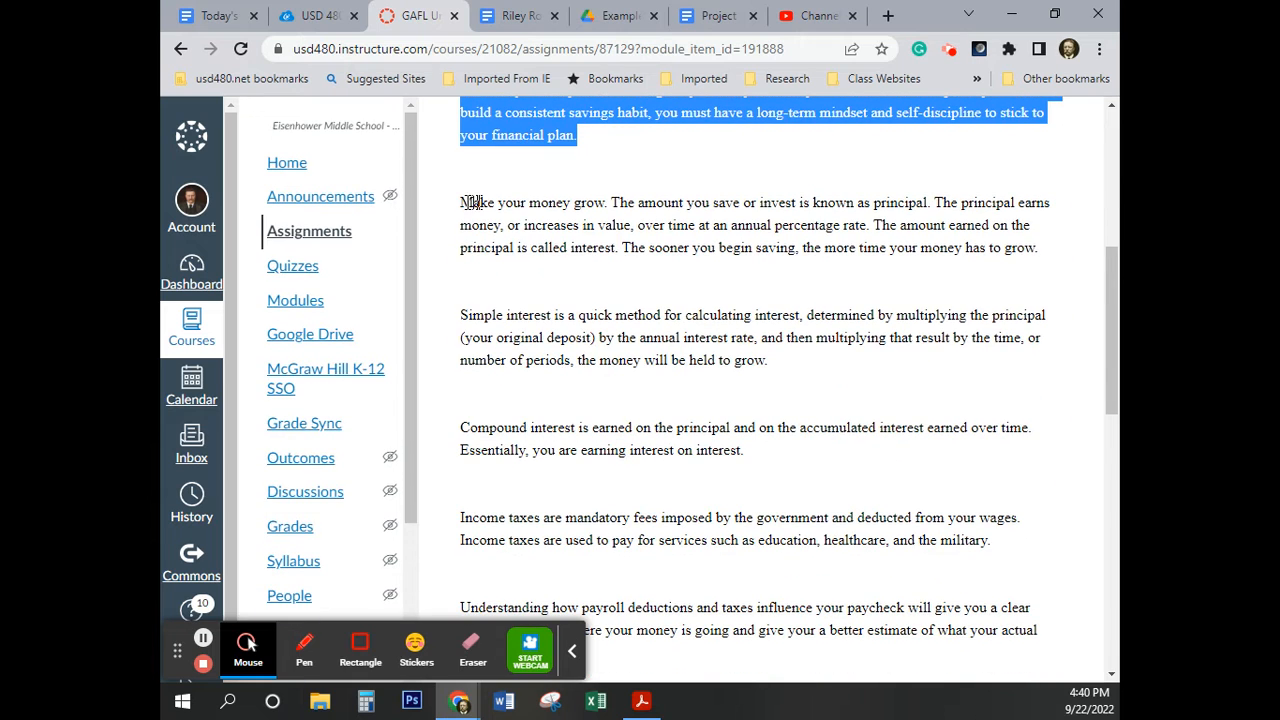
pyautogui.moveTo(465, 203); pyautogui.dragTo(963, 276)
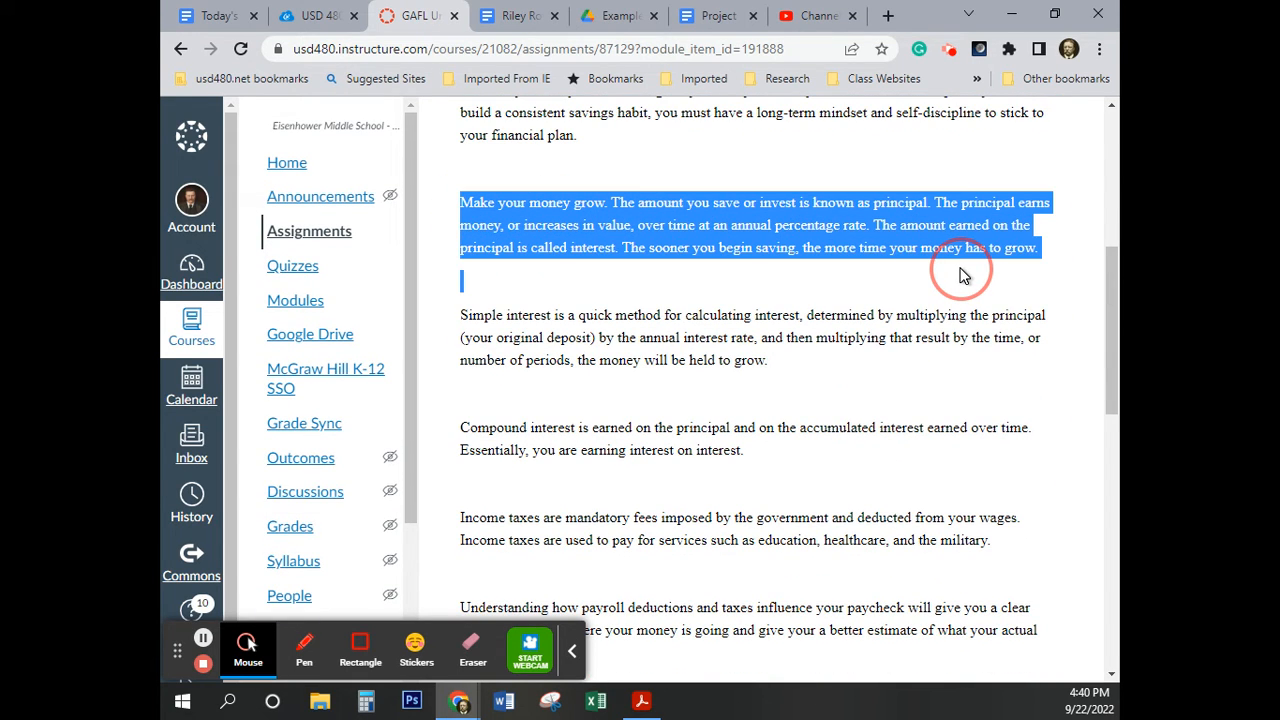
pyautogui.moveTo(963, 276); pyautogui.dragTo(1037, 251)
pyautogui.hotkey('ctrl', 'c')
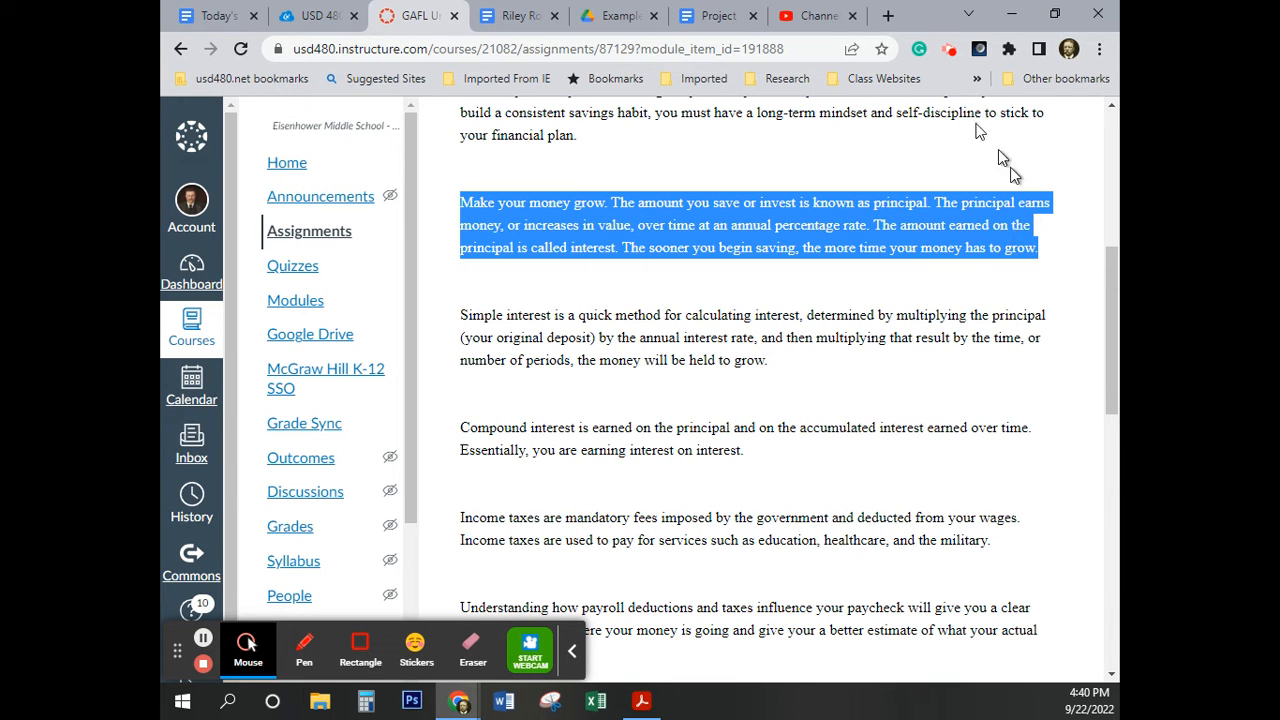
pyautogui.click(715, 15)
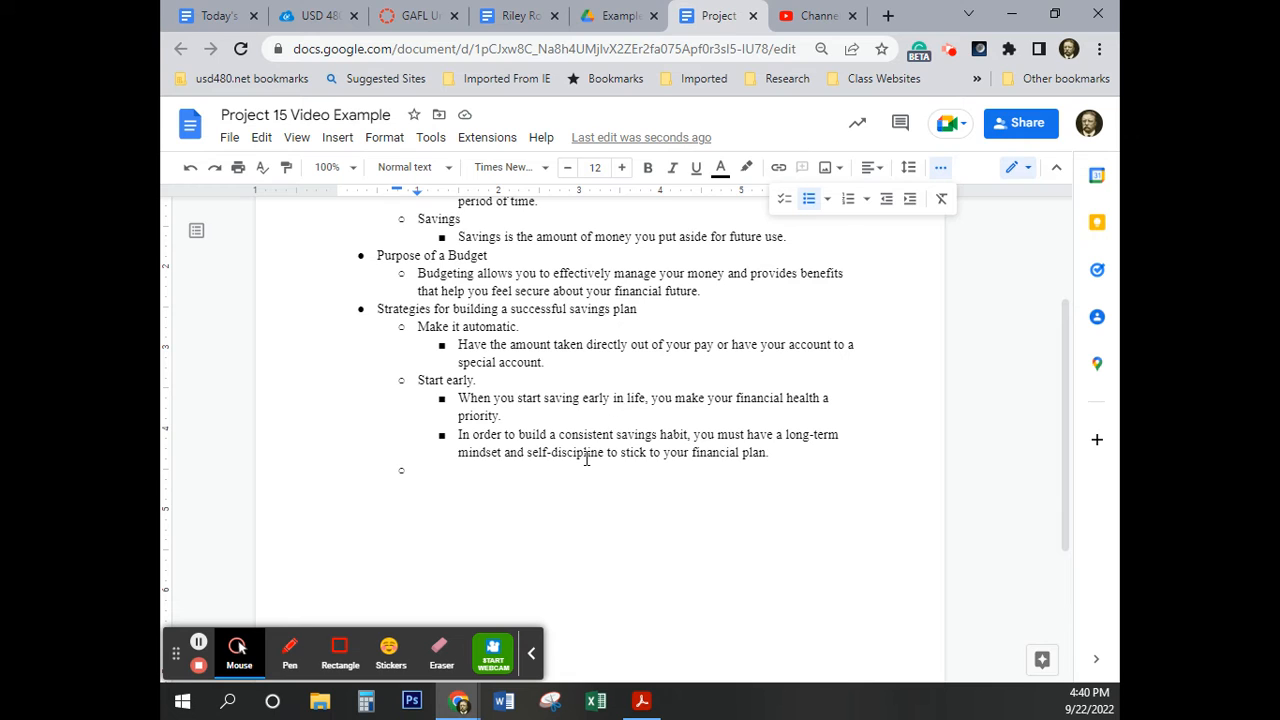
pyautogui.hotkey('ctrl', 'v')
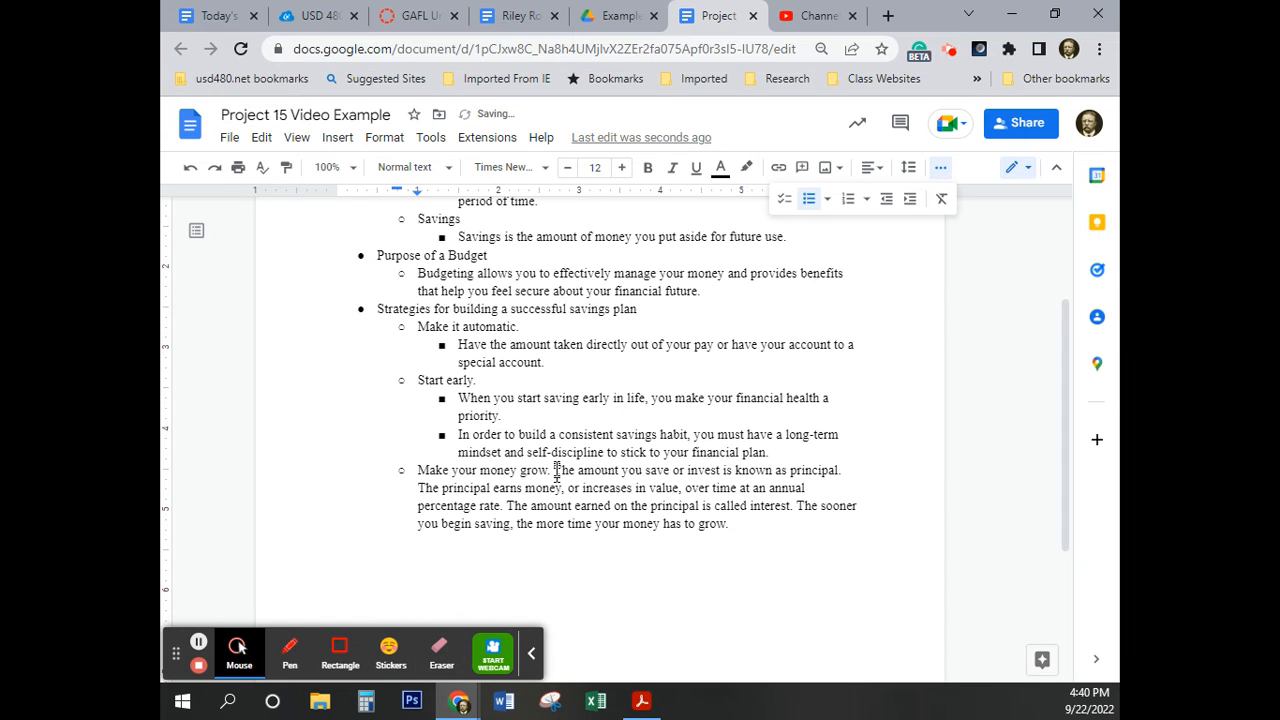
# Split the text after "Make your money grow." into three bullets one level deeper, starting at "The amount you save," "The principal earns" and "The sooner.".
pyautogui.press('Return')
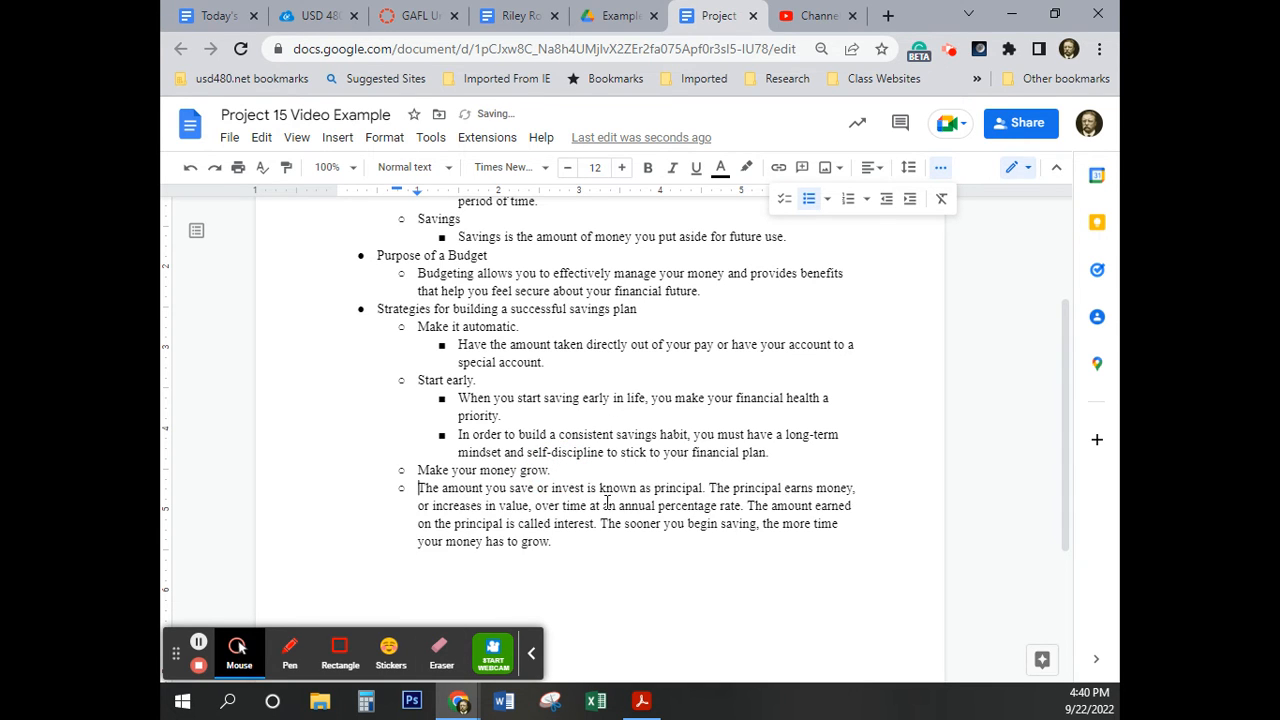
pyautogui.press('Tab')
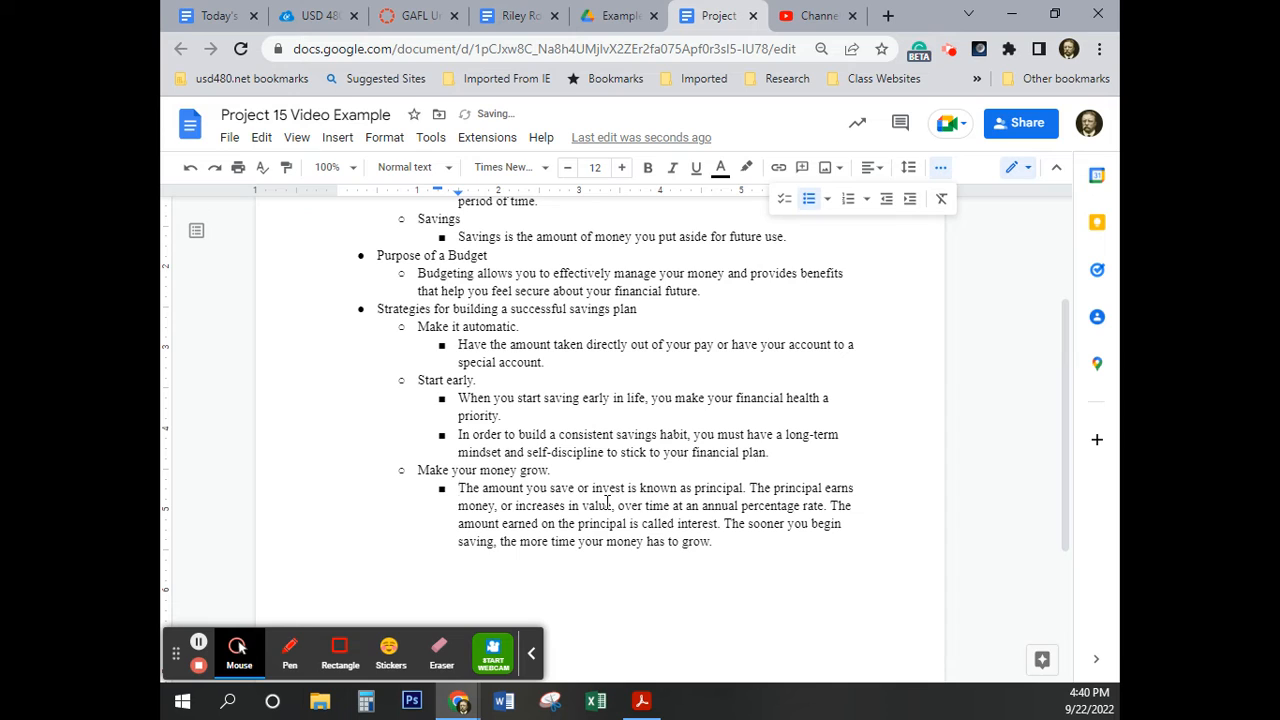
pyautogui.click(748, 487)
pyautogui.press('Return')
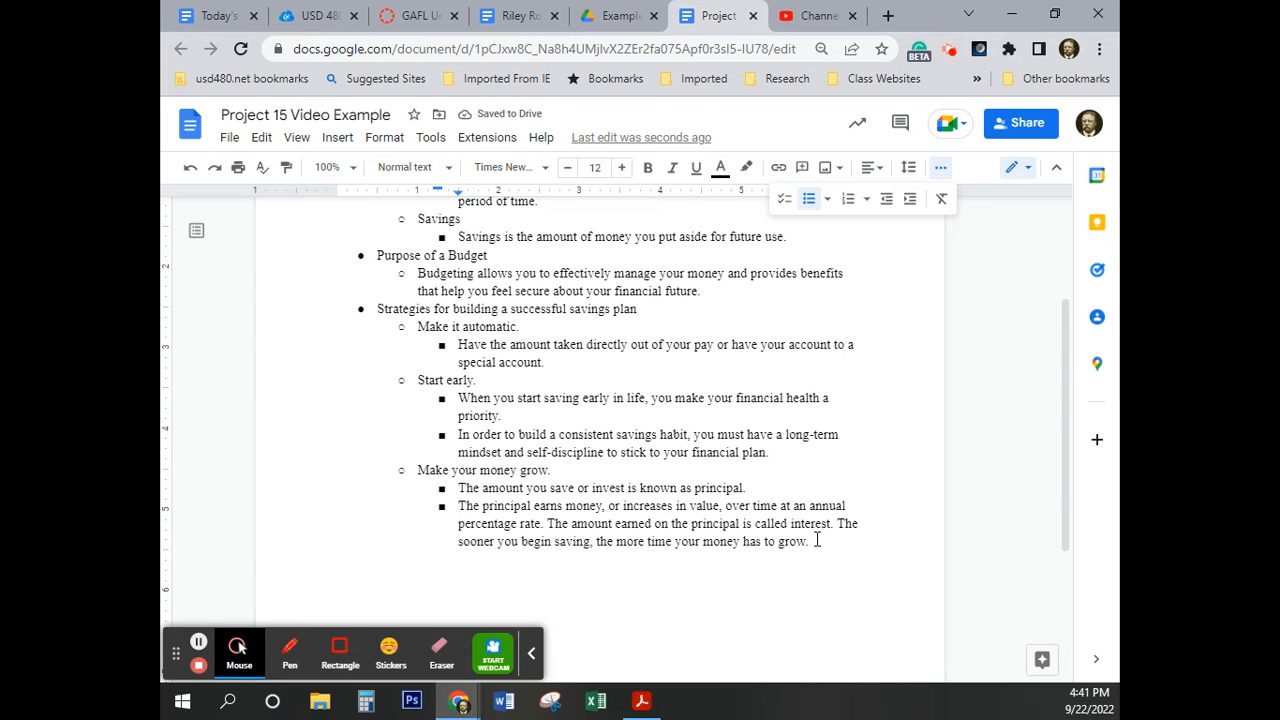
pyautogui.click(838, 524)
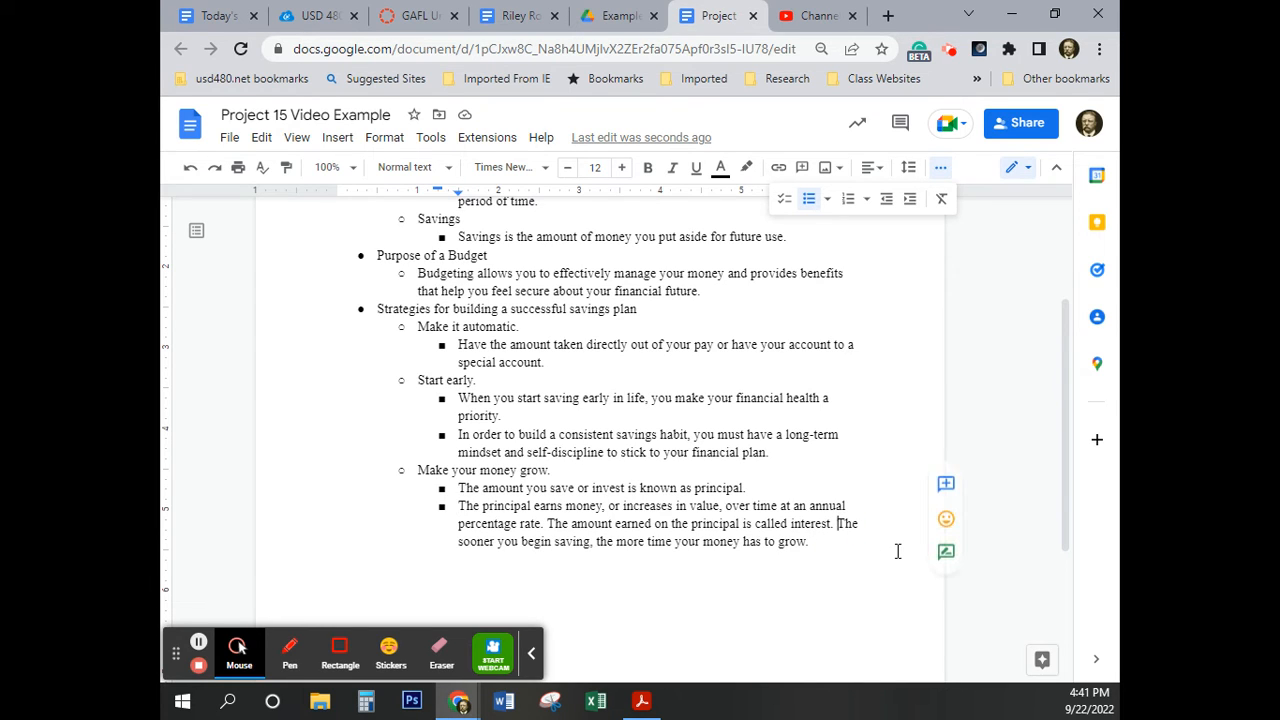
pyautogui.press('Return')
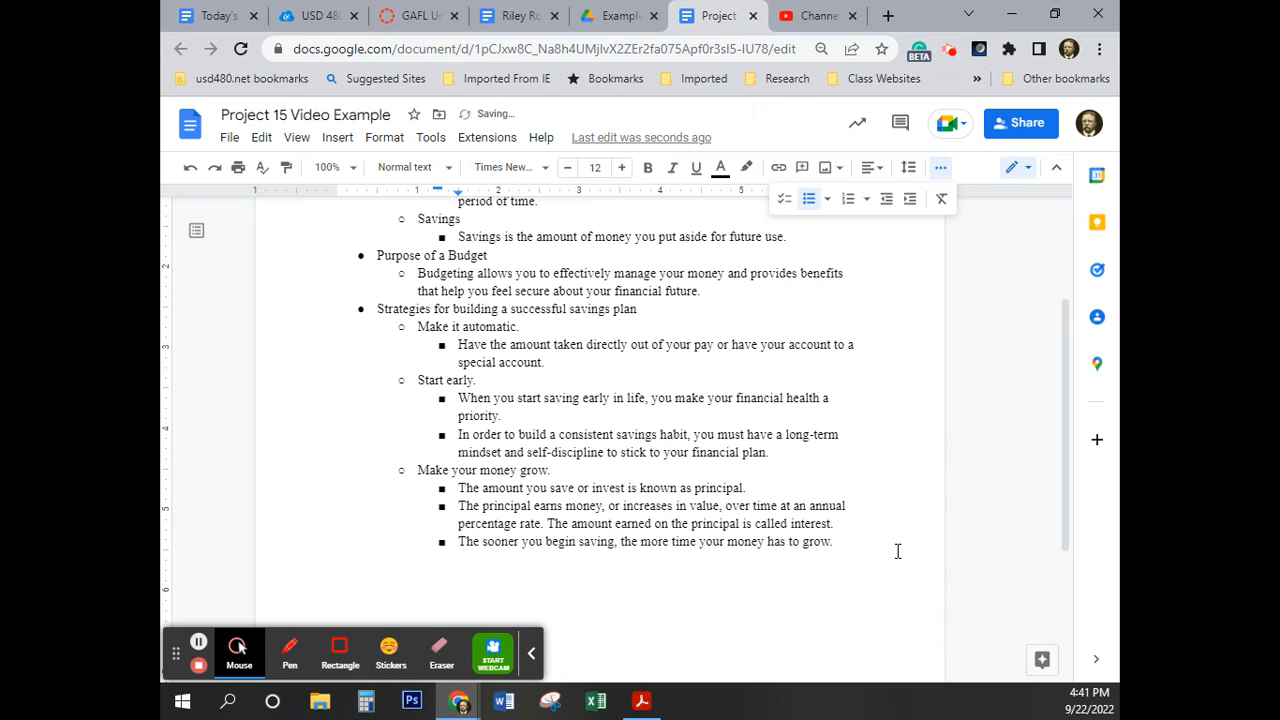
# Add a top-level bullet reading "Two ways to calculate Interest" below the savings plan strategies.
pyautogui.click(855, 547)
pyautogui.click(849, 547)
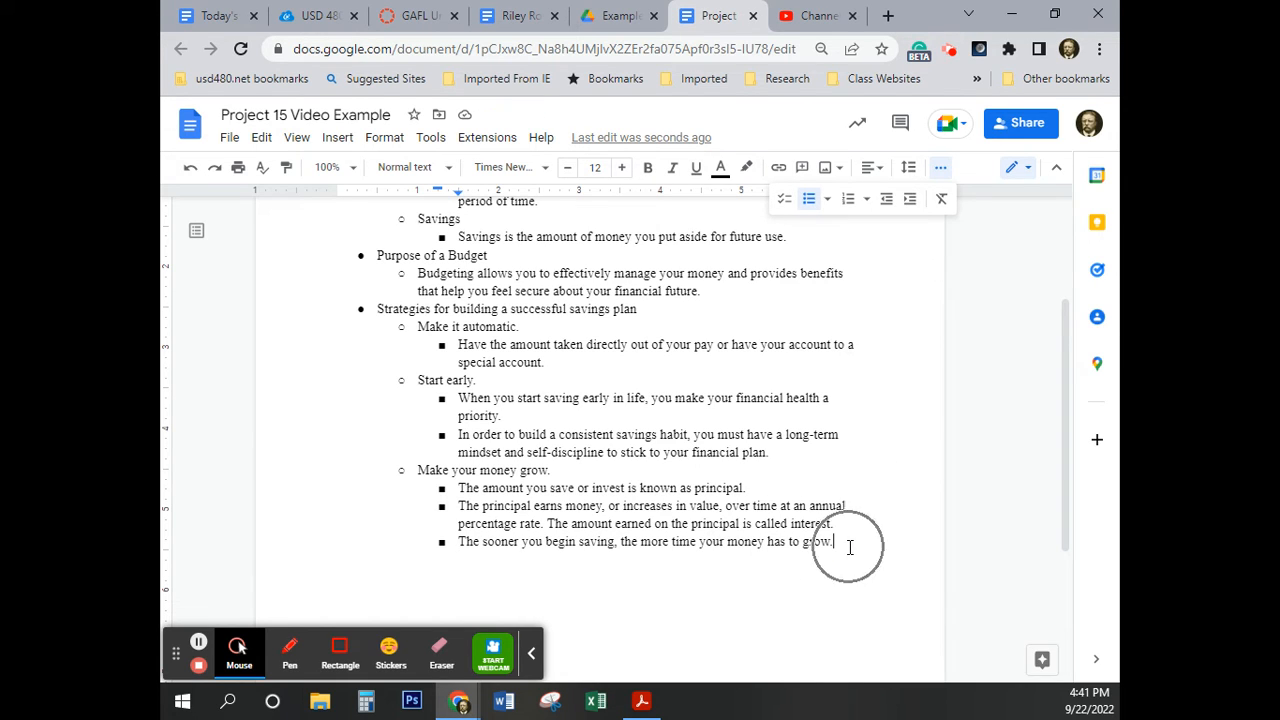
pyautogui.press('Return')
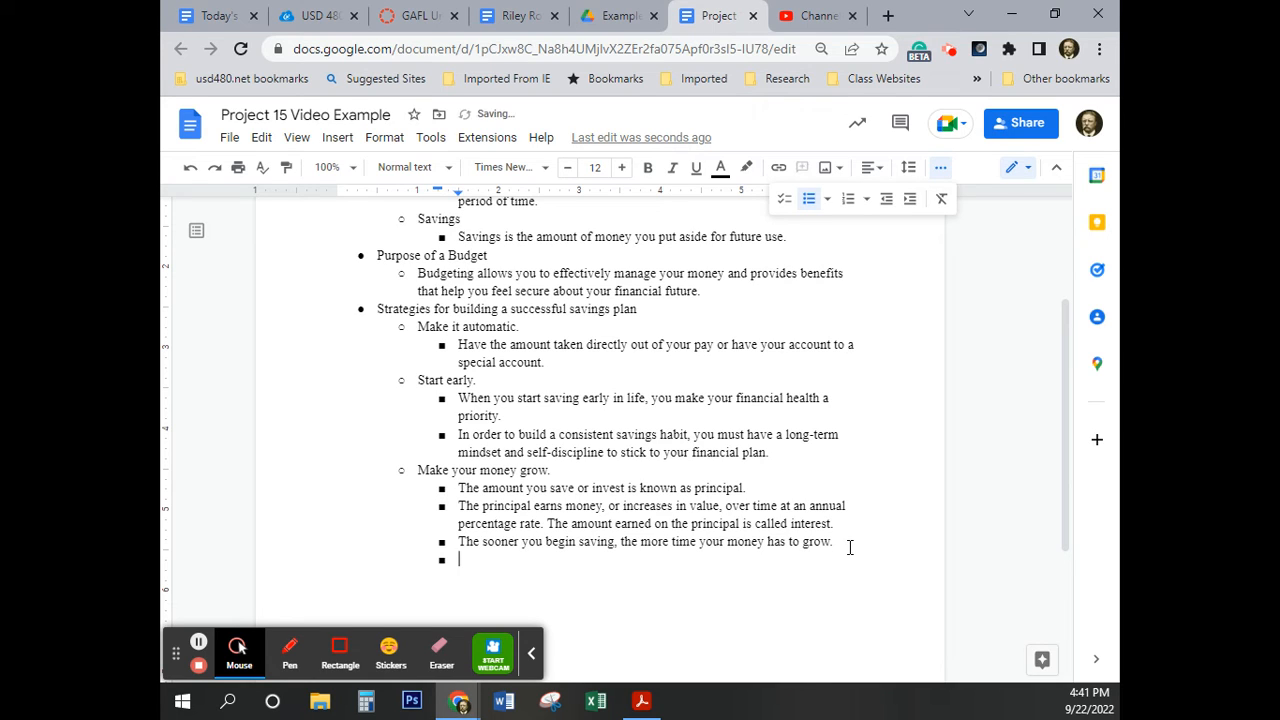
pyautogui.hotkey('shift', 'Tab')
pyautogui.hotkey('shift', 'Tab')
pyautogui.write('T')
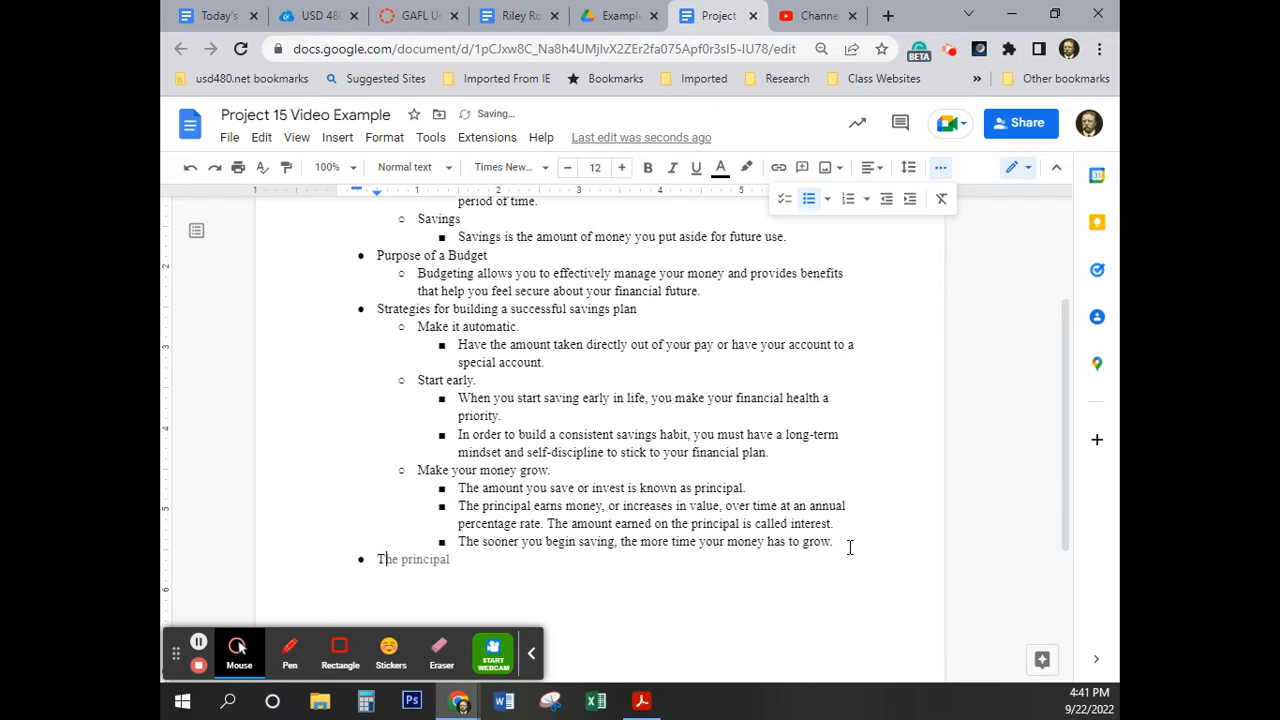
pyautogui.write('wo ways to cal')
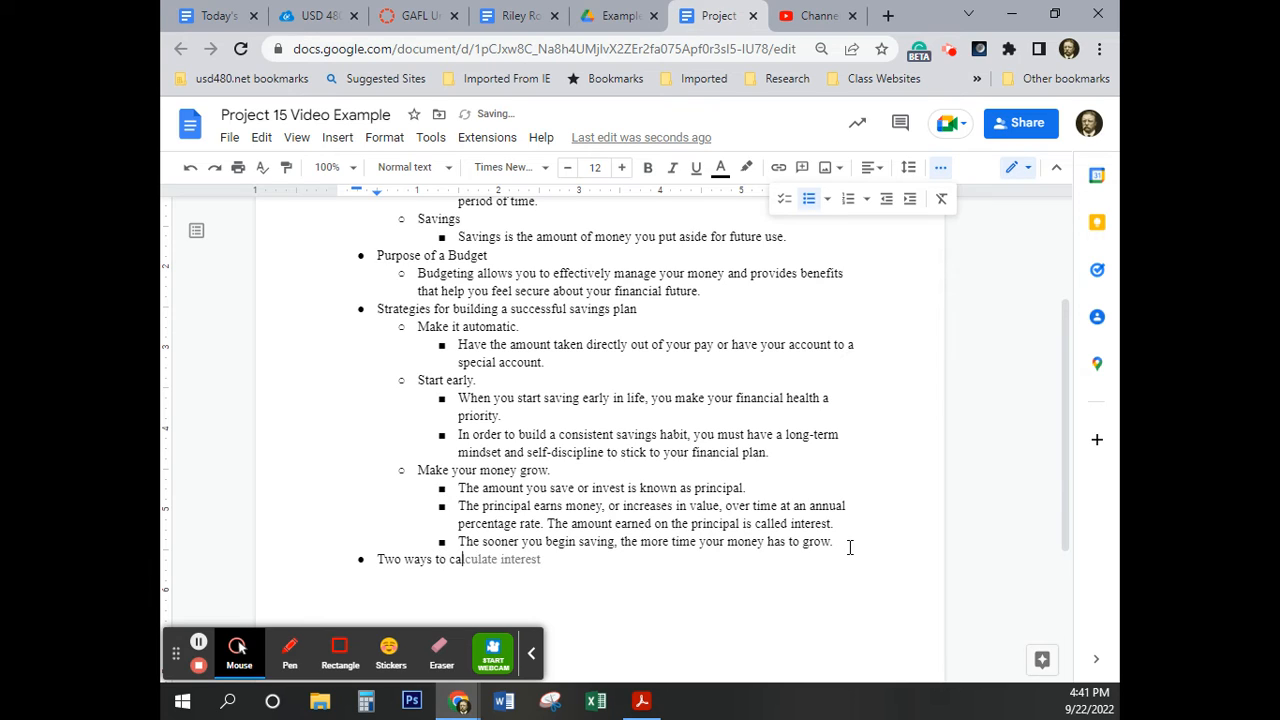
pyautogui.write('culate Interest')
# Add a "Simple Interest" sub-bullet under the interest heading and copy the assignment's simple interest paragraph into a bullet nested beneath it.
pyautogui.press('Return')
pyautogui.press('Tab')
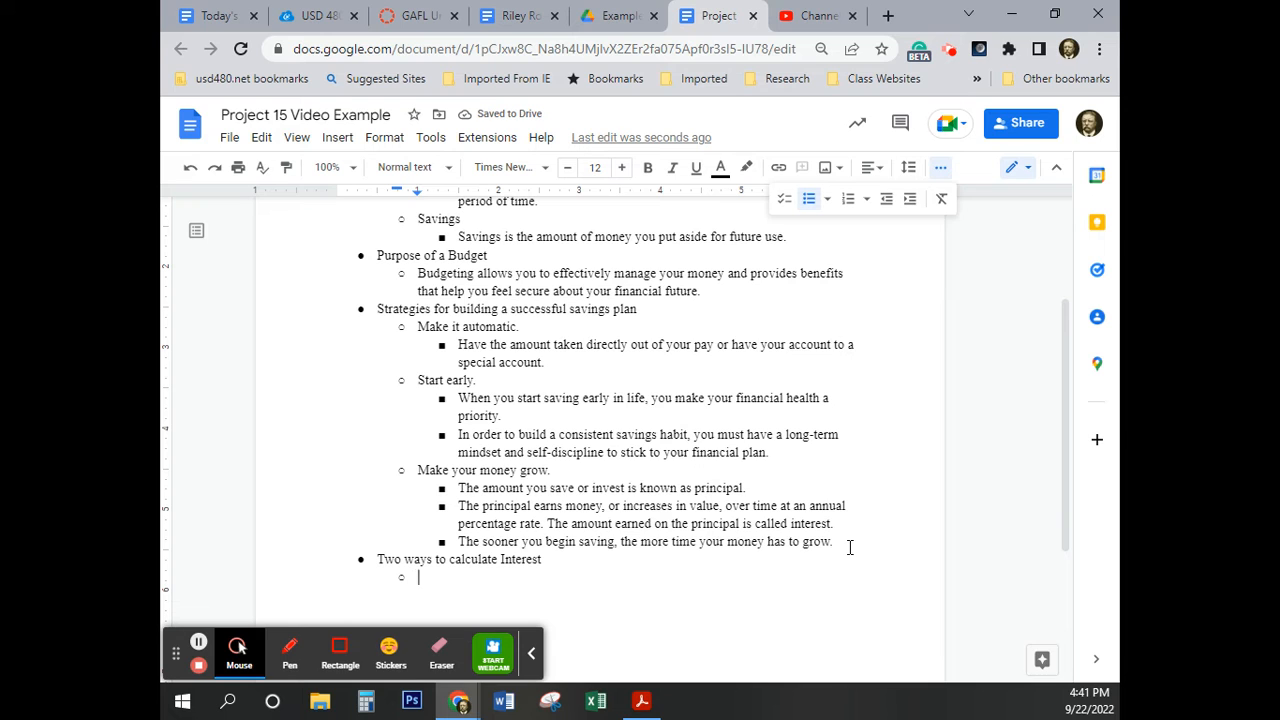
pyautogui.click(428, 20)
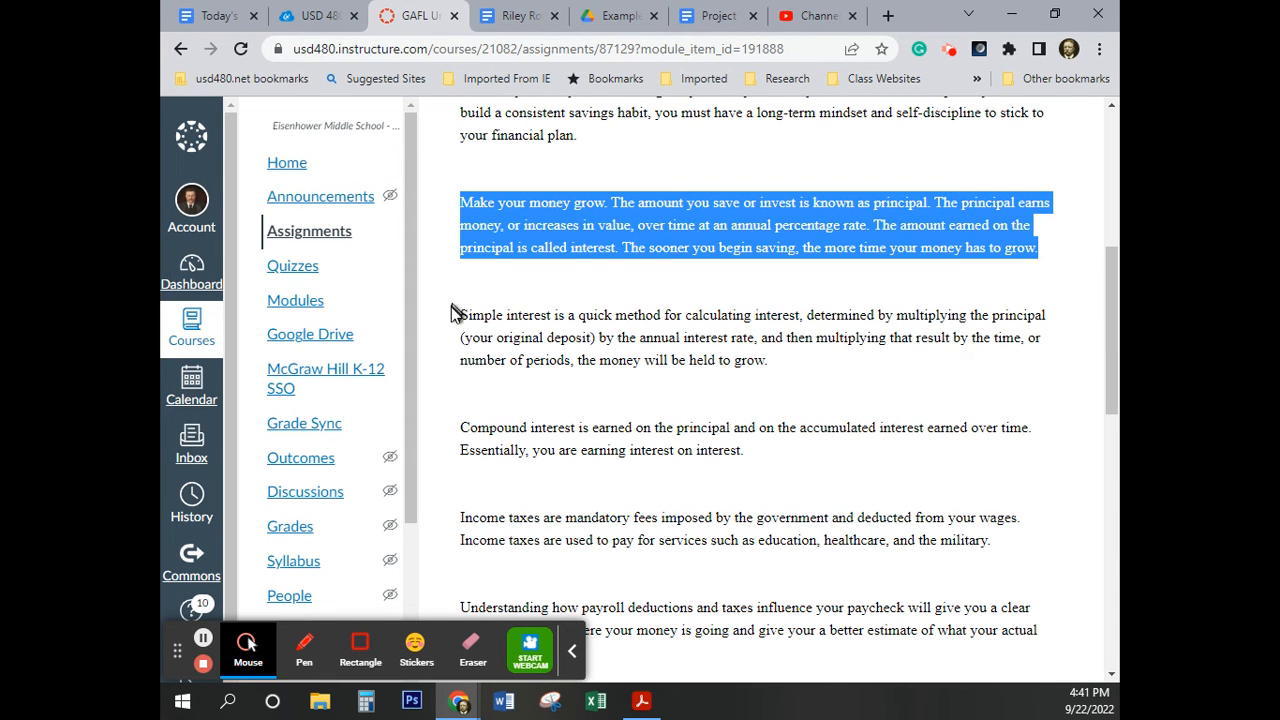
pyautogui.moveTo(458, 315); pyautogui.dragTo(768, 362)
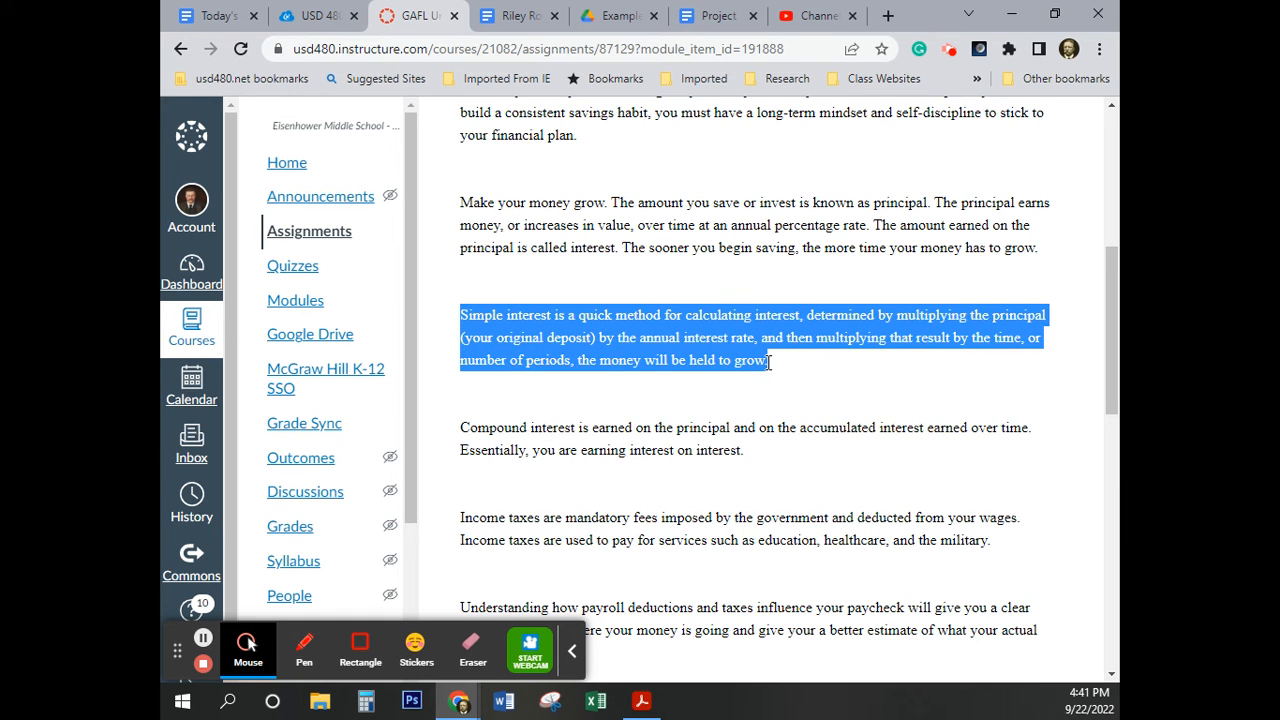
pyautogui.click(718, 18)
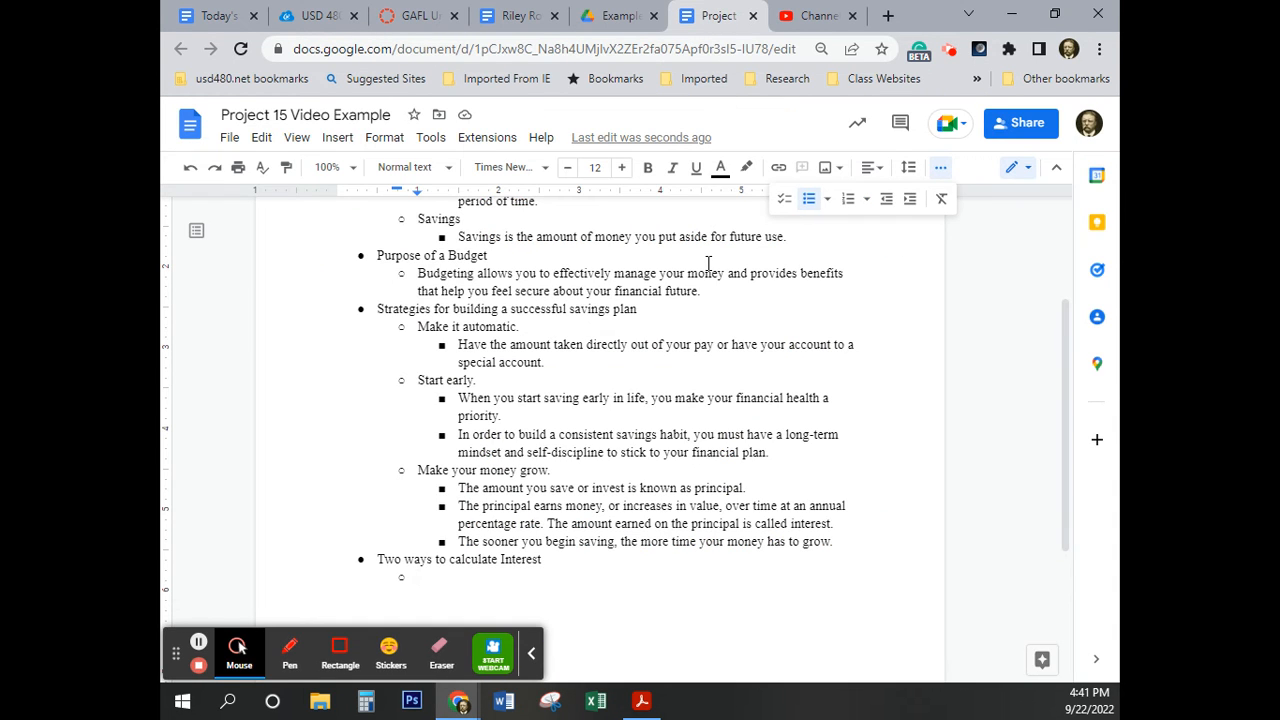
pyautogui.write('Simple ')
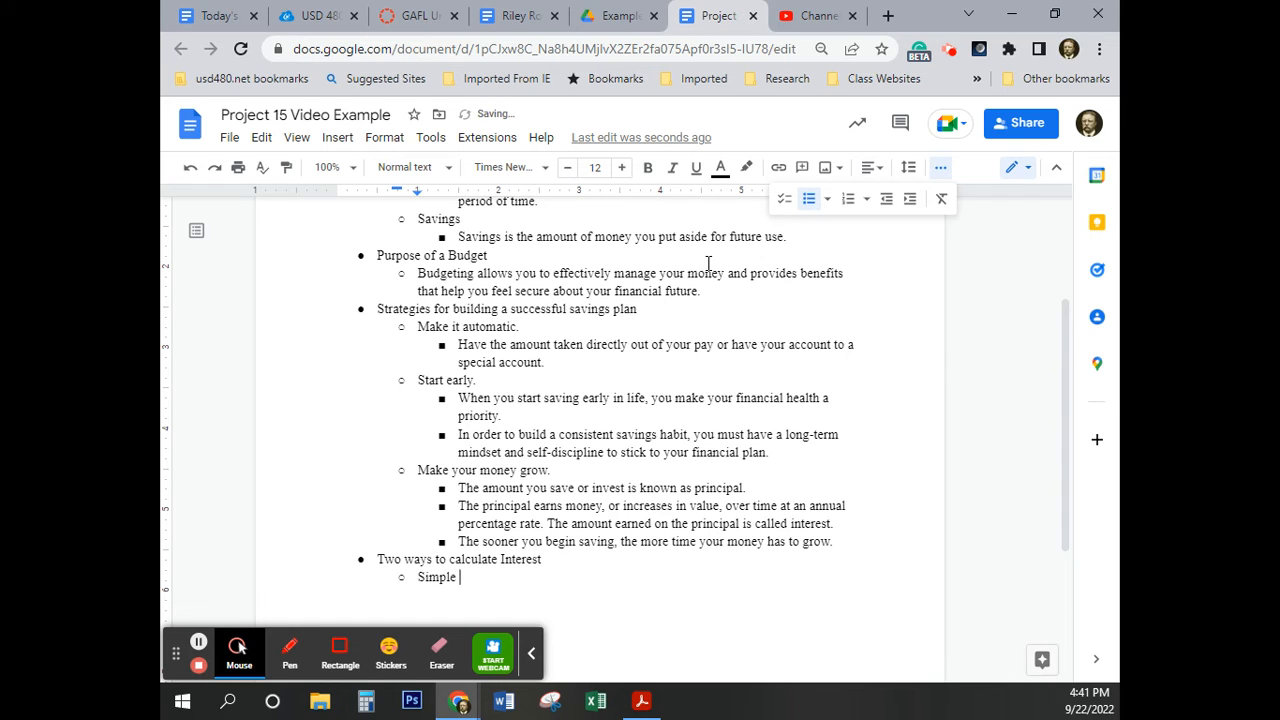
pyautogui.write('Interest')
pyautogui.press('Return')
pyautogui.press('Tab')
pyautogui.write('Simple interest is a quick method for calculating interest, determined by multiplying the principal (your original deposit) by the annual interest rate, and then multiplying that result by the time, or number of periods, the money is held to grow.')
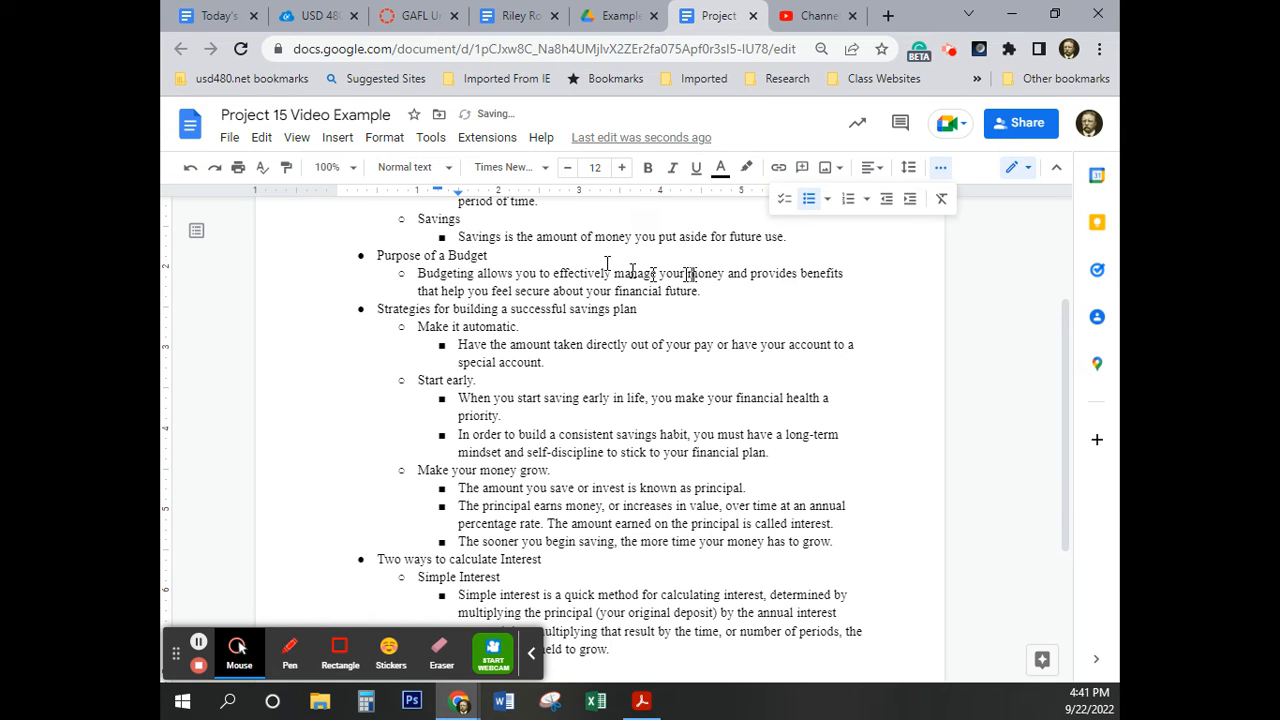
# Add a "Compound Interest" sub-bullet at the same level as "Simple Interest.".
pyautogui.scroll(-3, 645, 412)
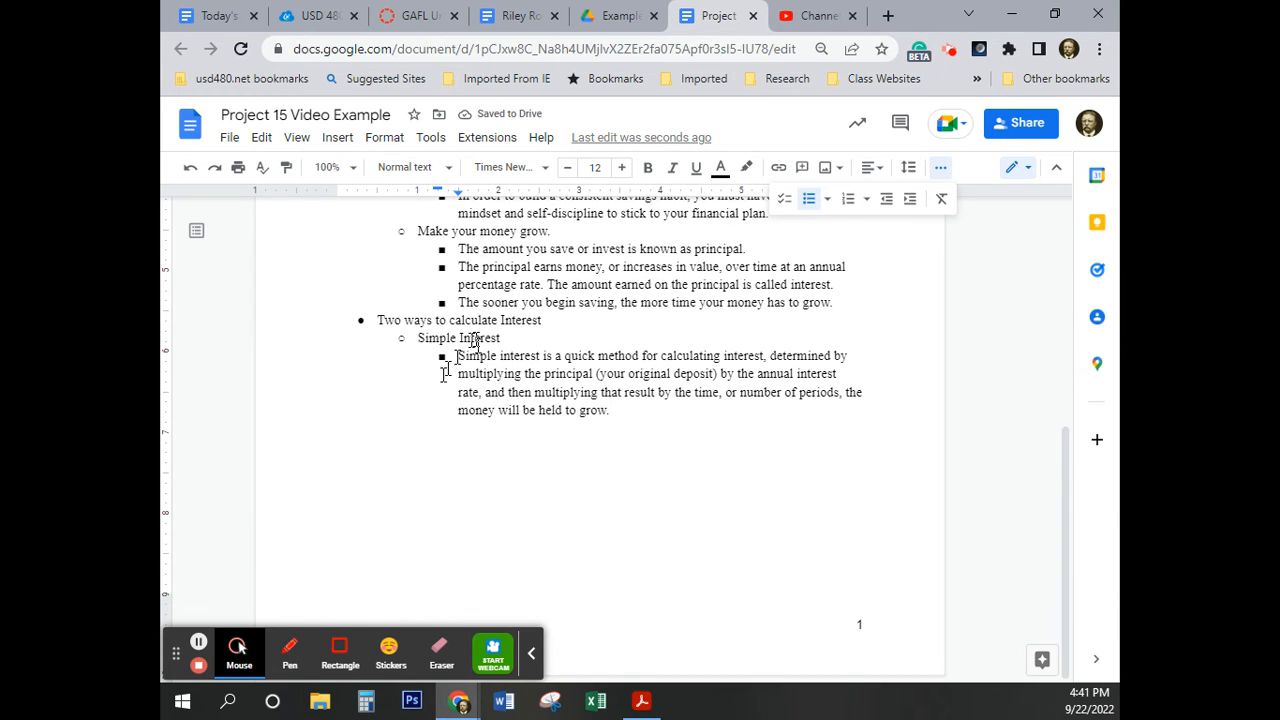
pyautogui.press('Return')
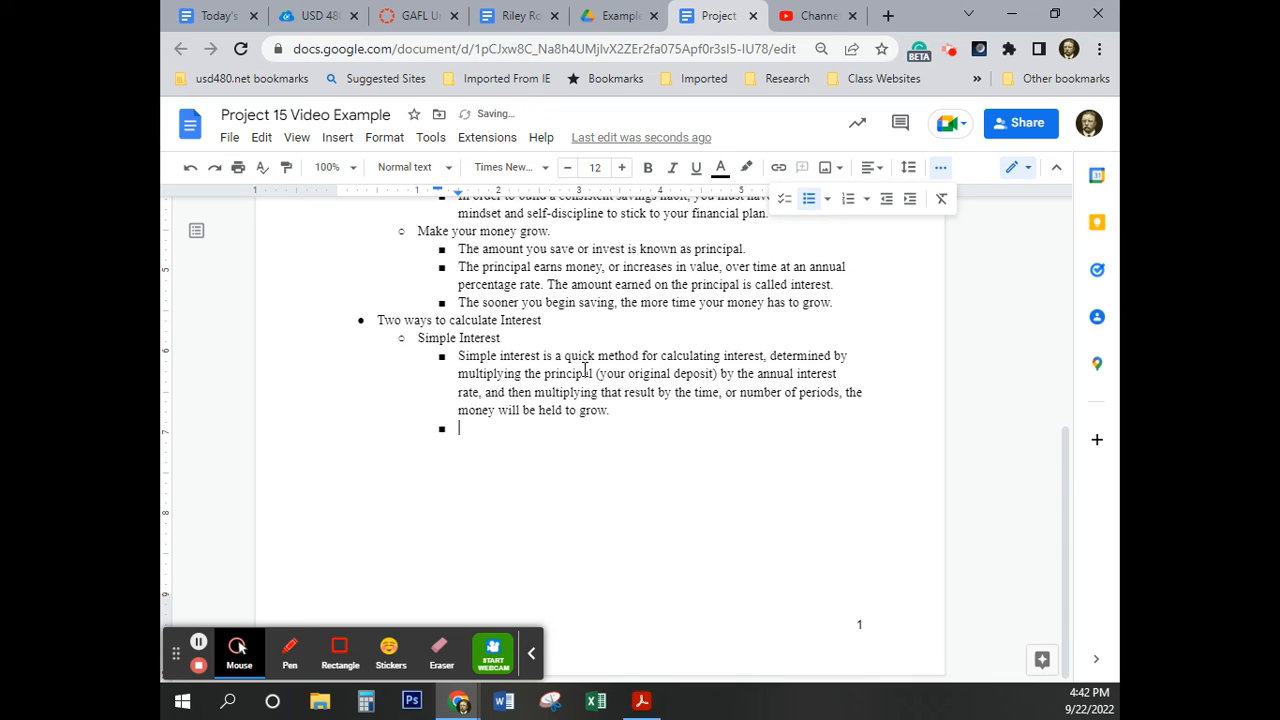
pyautogui.hotkey('shift', 'Tab')
pyautogui.write('Compoun')
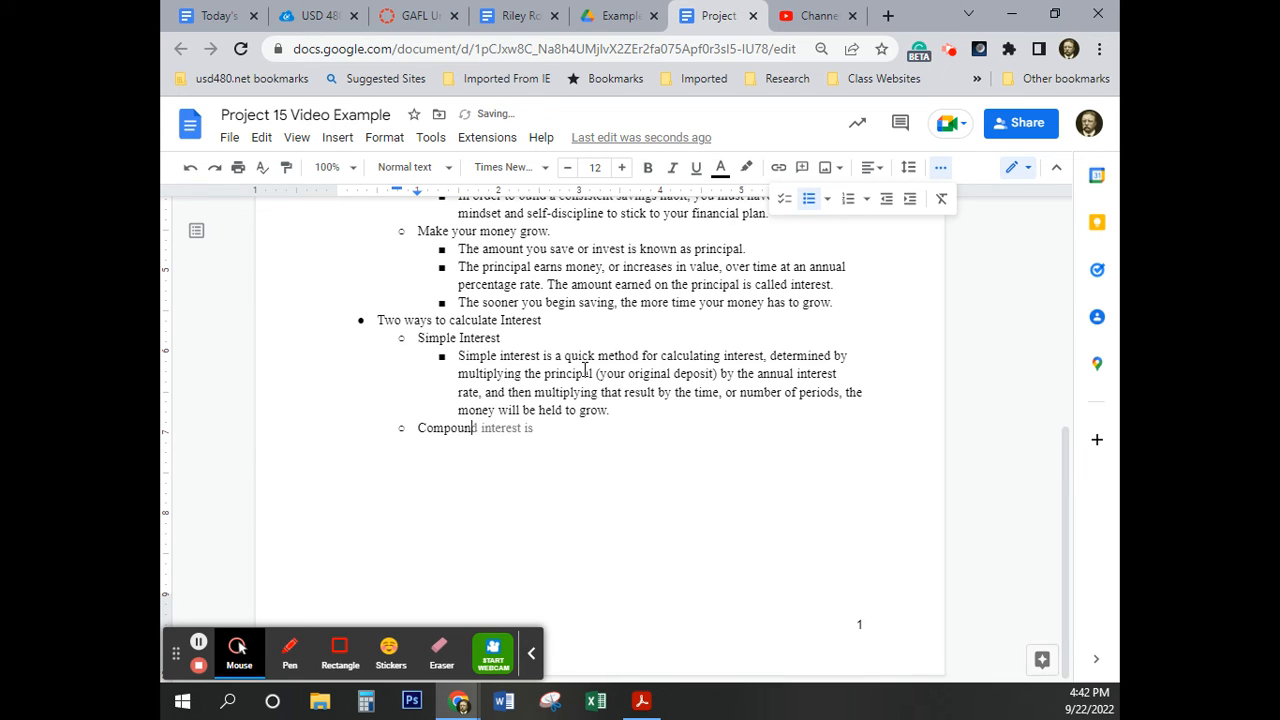
pyautogui.write('d Interest')
# Copy the assignment's compound interest paragraph into a bullet nested one level beneath "Compound Interest.".
pyautogui.press('Return')
pyautogui.press('Tab')
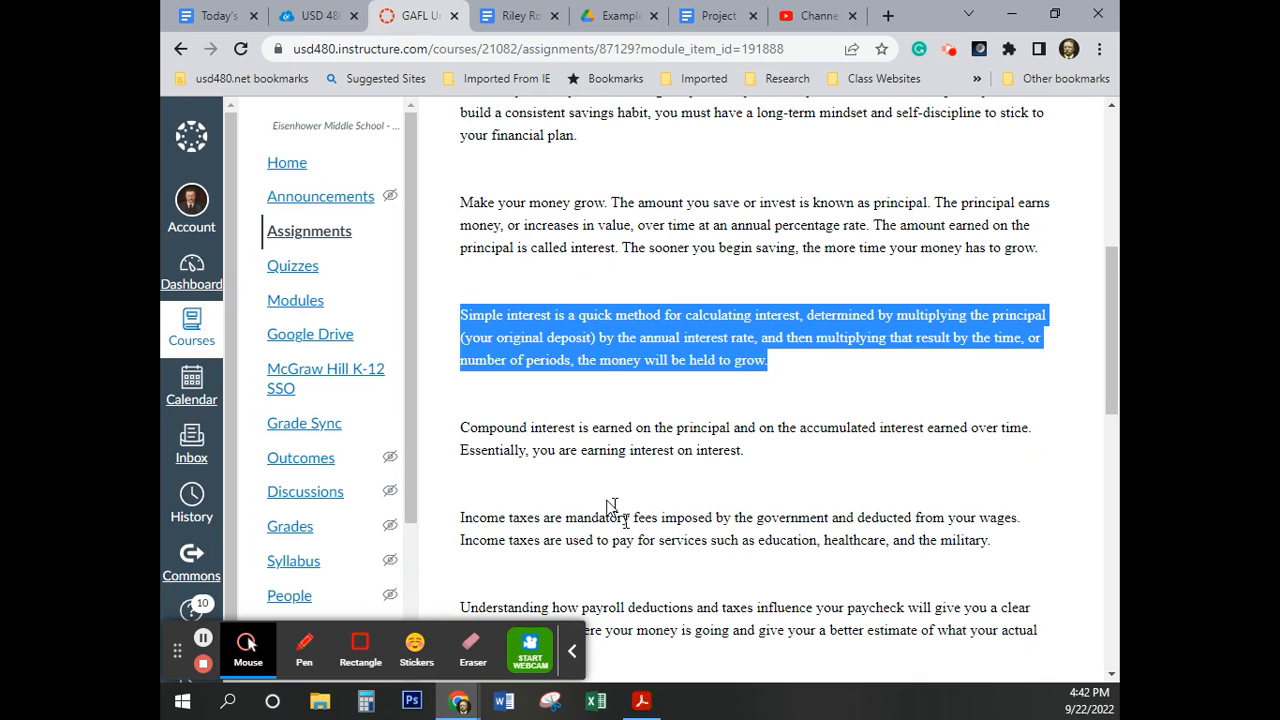
pyautogui.moveTo(747, 450); pyautogui.dragTo(463, 430)
pyautogui.hotkey('ctrl', 'c')
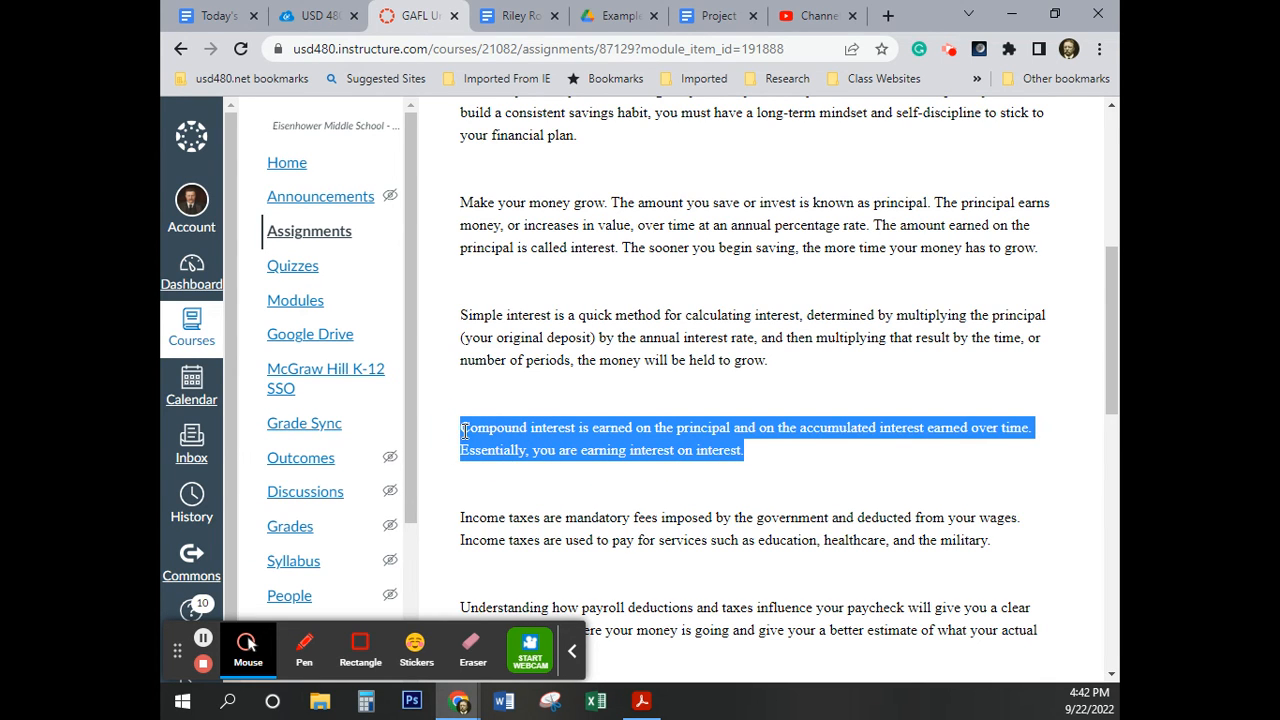
pyautogui.click(718, 15)
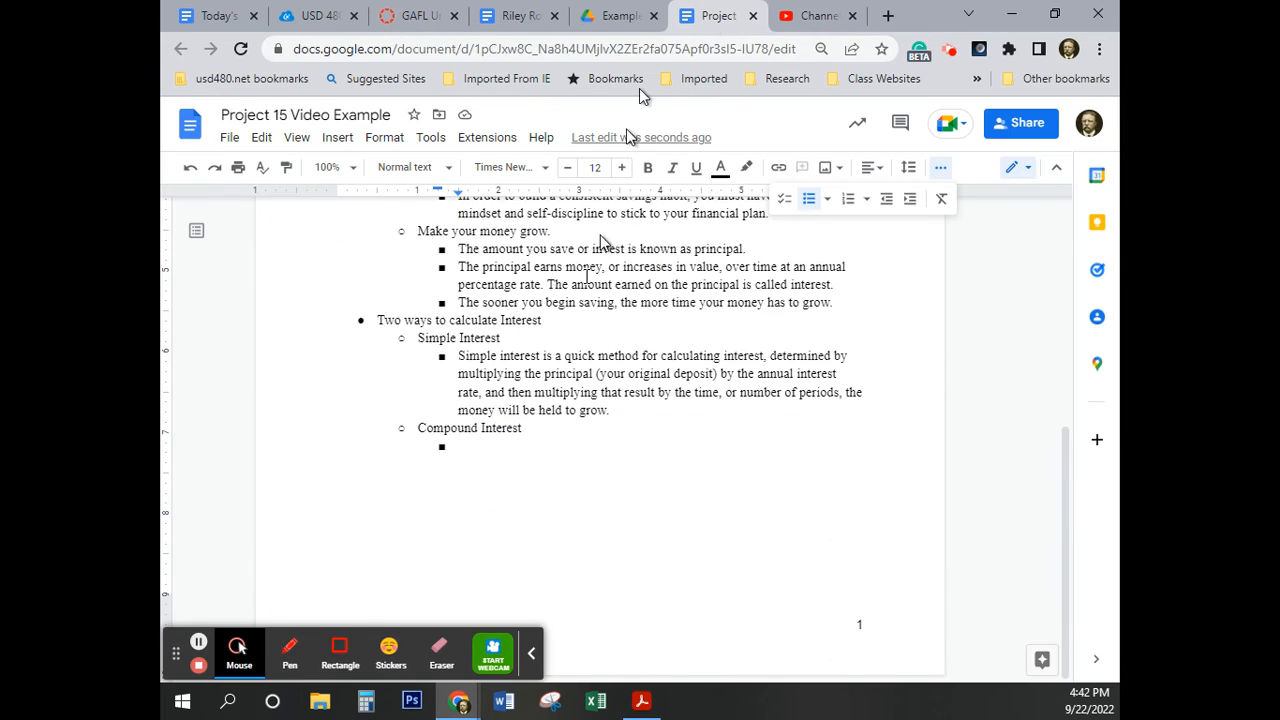
pyautogui.hotkey('ctrl', 'v')
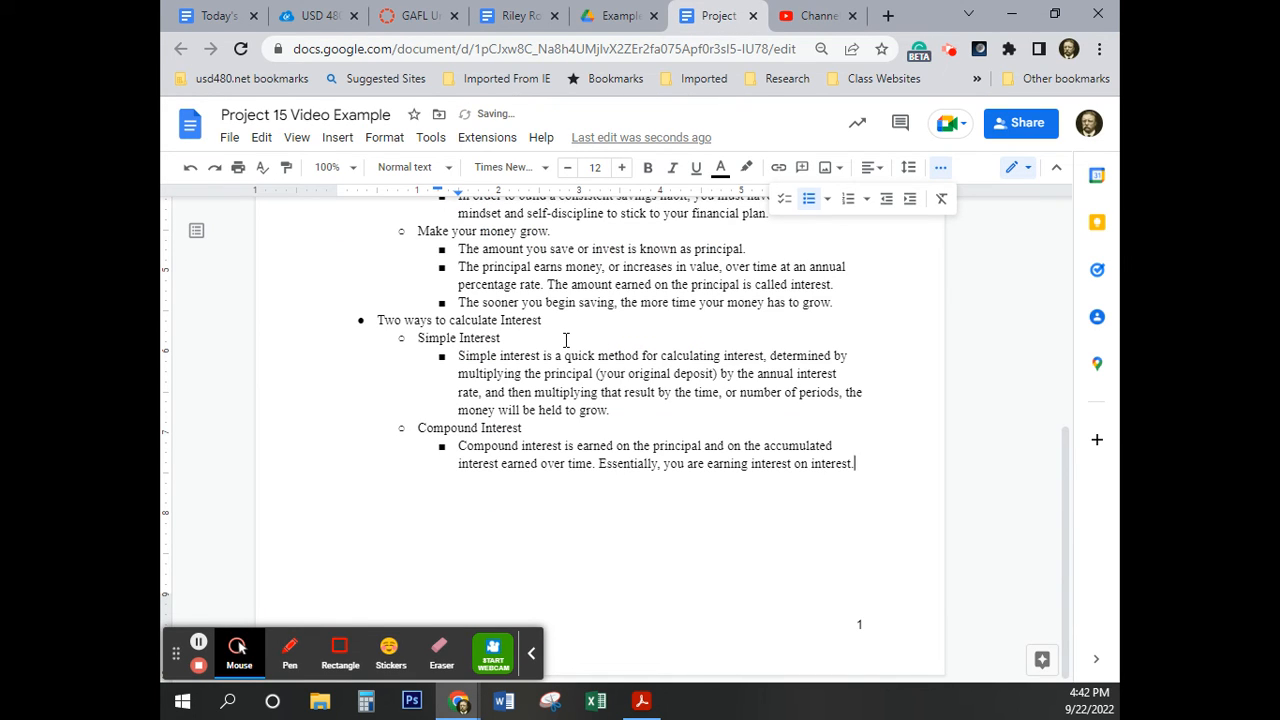
# Add a top-level bullet "Taxes and payroll deductions" with the sub-bullet "Income taxes" at the end of the outline.
pyautogui.press('Return')
pyautogui.hotkey('shift', 'Tab')
pyautogui.hotkey('shift', 'Tab')
pyautogui.write('Taxes and payroll dedu')
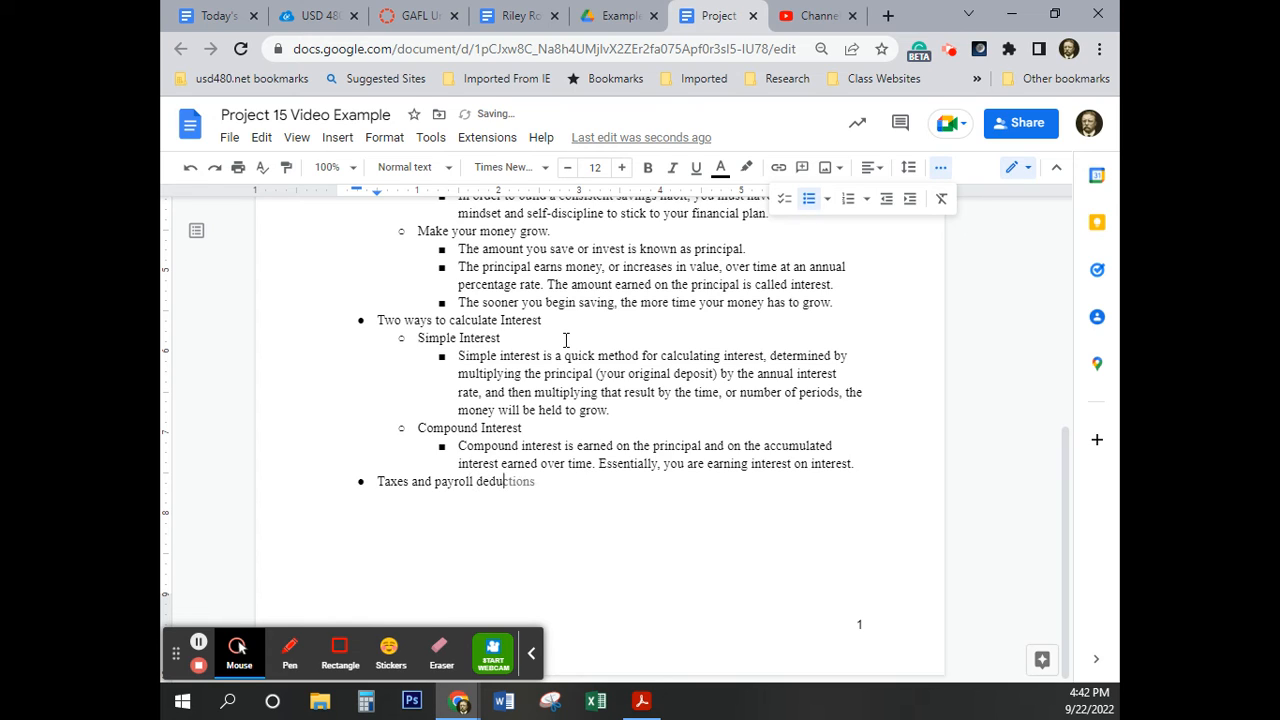
pyautogui.write('ctions')
pyautogui.press('Return')
pyautogui.press('Tab')
pyautogui.write('Inm')
pyautogui.write('ome taxes')
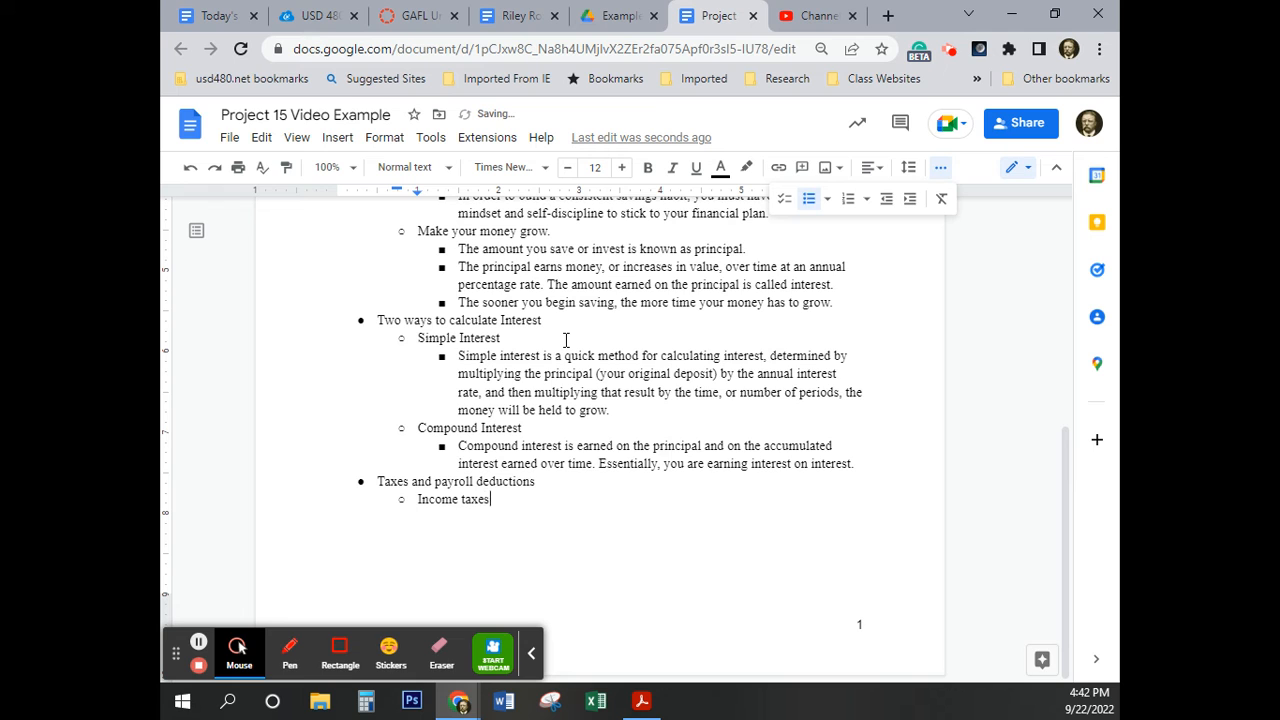
# Copy the assignment's income taxes paragraph into a bullet nested one level beneath "Income taxes.".
pyautogui.press('Return')
pyautogui.press('Tab')
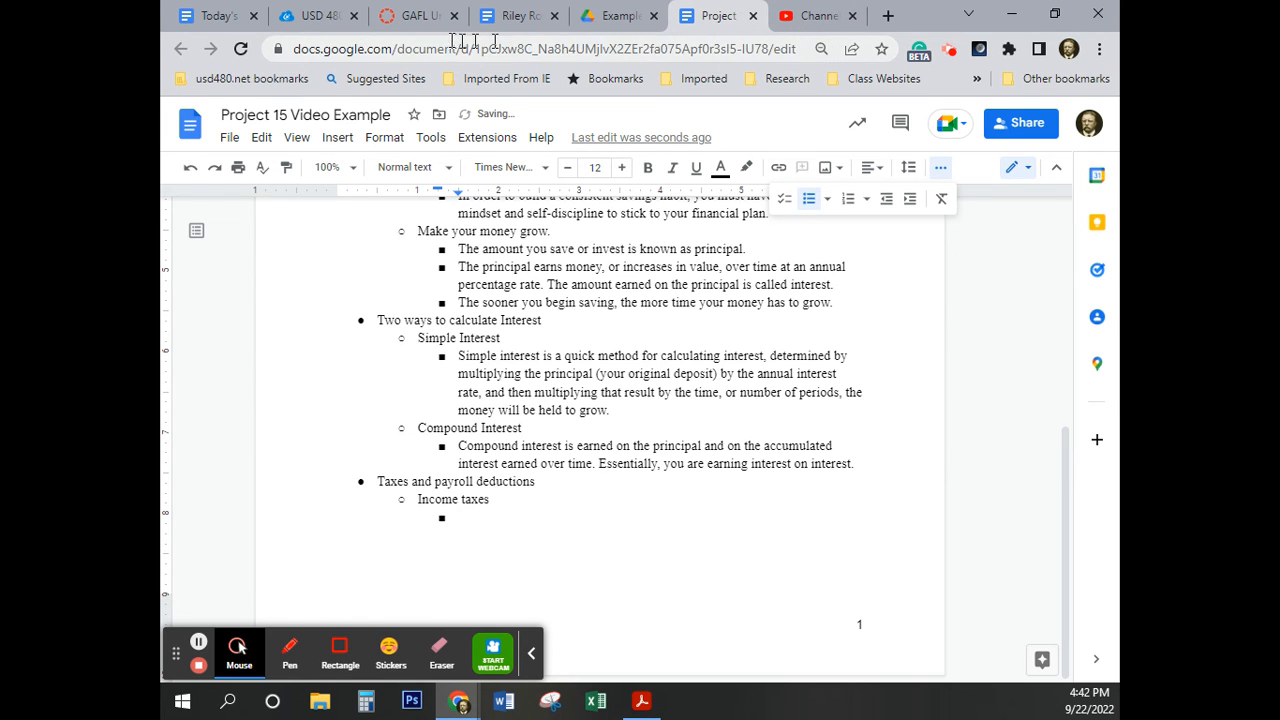
pyautogui.click(420, 16)
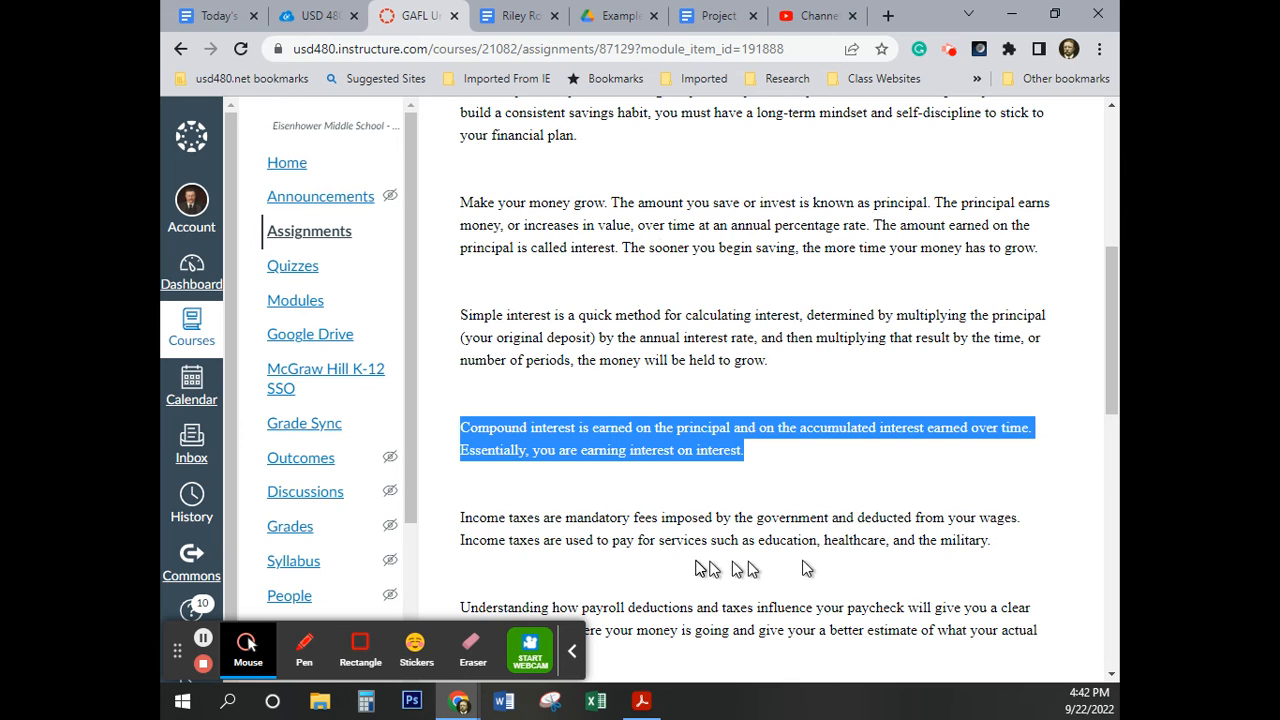
pyautogui.moveTo(460, 521); pyautogui.dragTo(997, 543)
pyautogui.hotkey('ctrl', 'c')
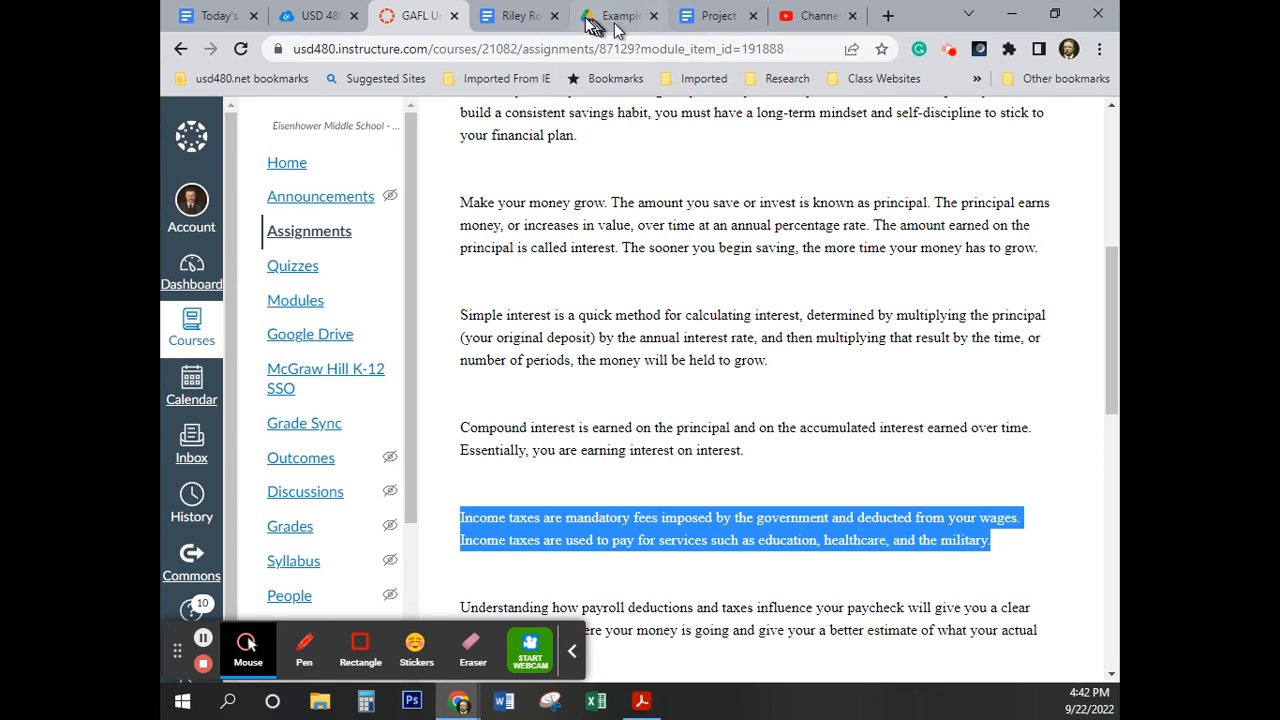
pyautogui.click(710, 16)
pyautogui.hotkey('ctrl', 'v')
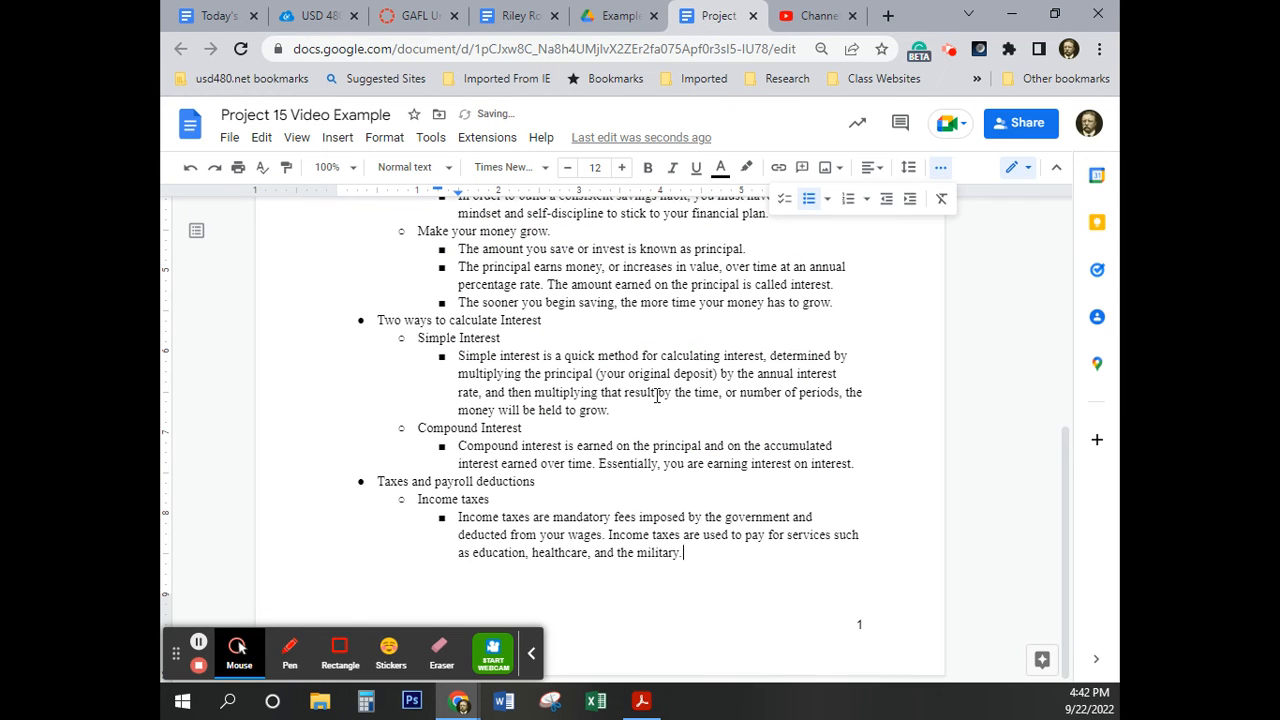
# Split the income taxes paragraph into two bullets, starting the second at "Income taxes are used to pay for services.".
pyautogui.click(606, 535)
pyautogui.press('Return')
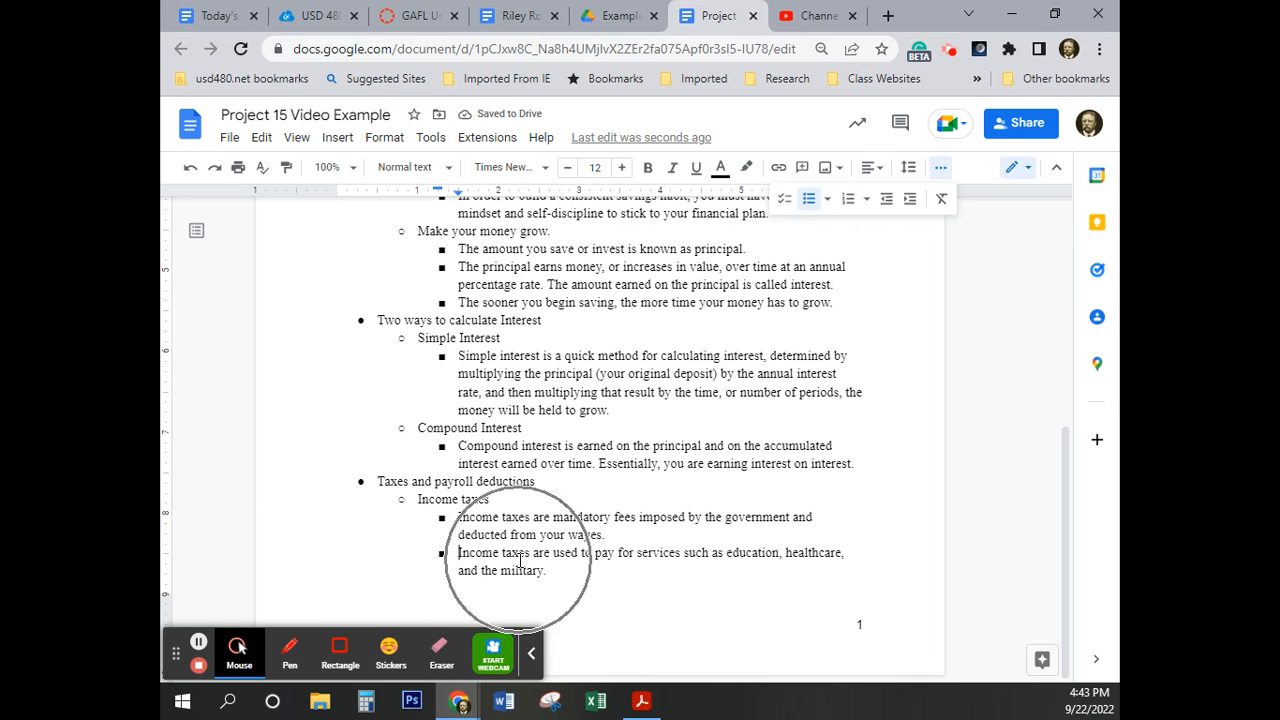
pyautogui.click(531, 653)
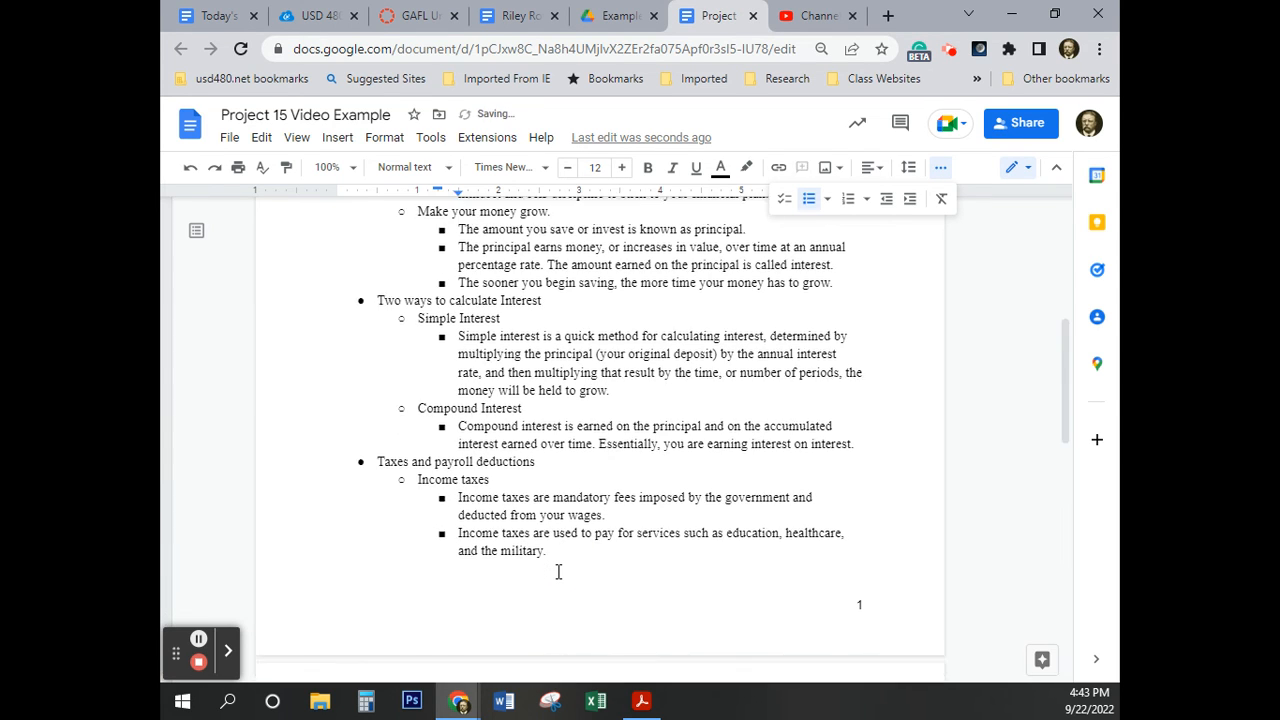
# Copy the assignment's paragraph on understanding payroll deductions and taxes into a new last bullet at the same level as "Income taxes.".
pyautogui.press('Return')
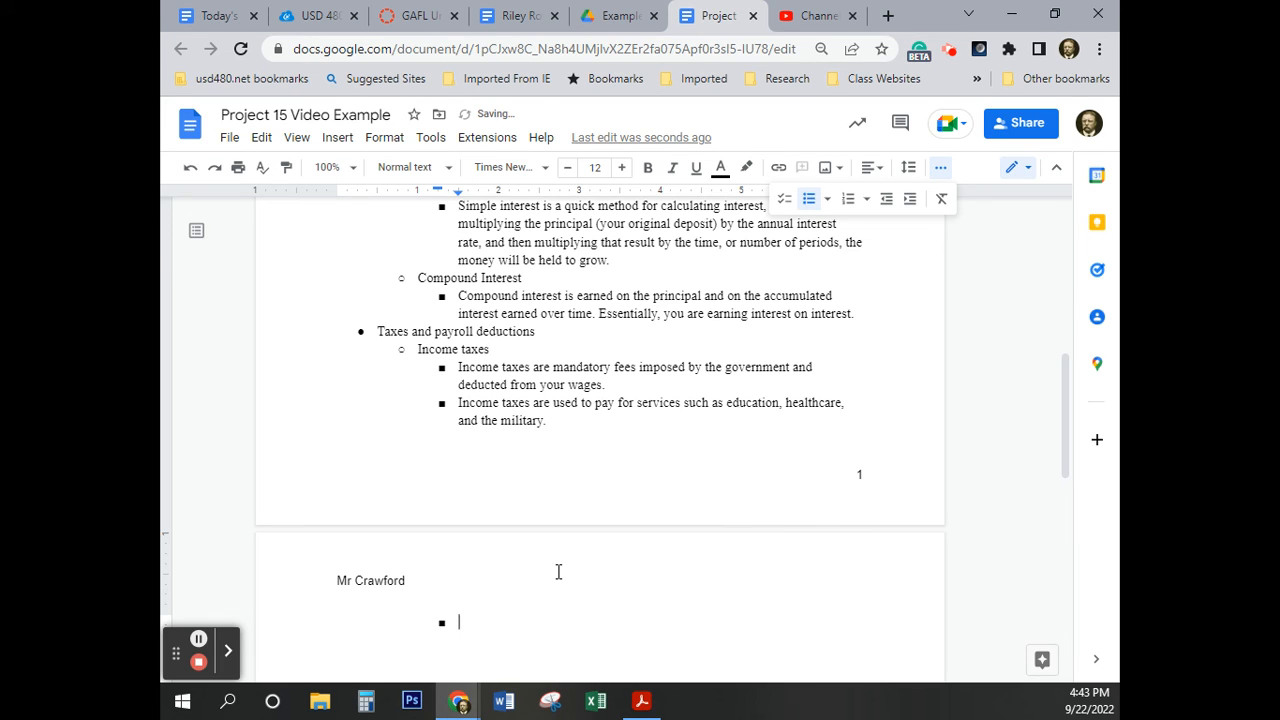
pyautogui.hotkey('shift', 'Tab')
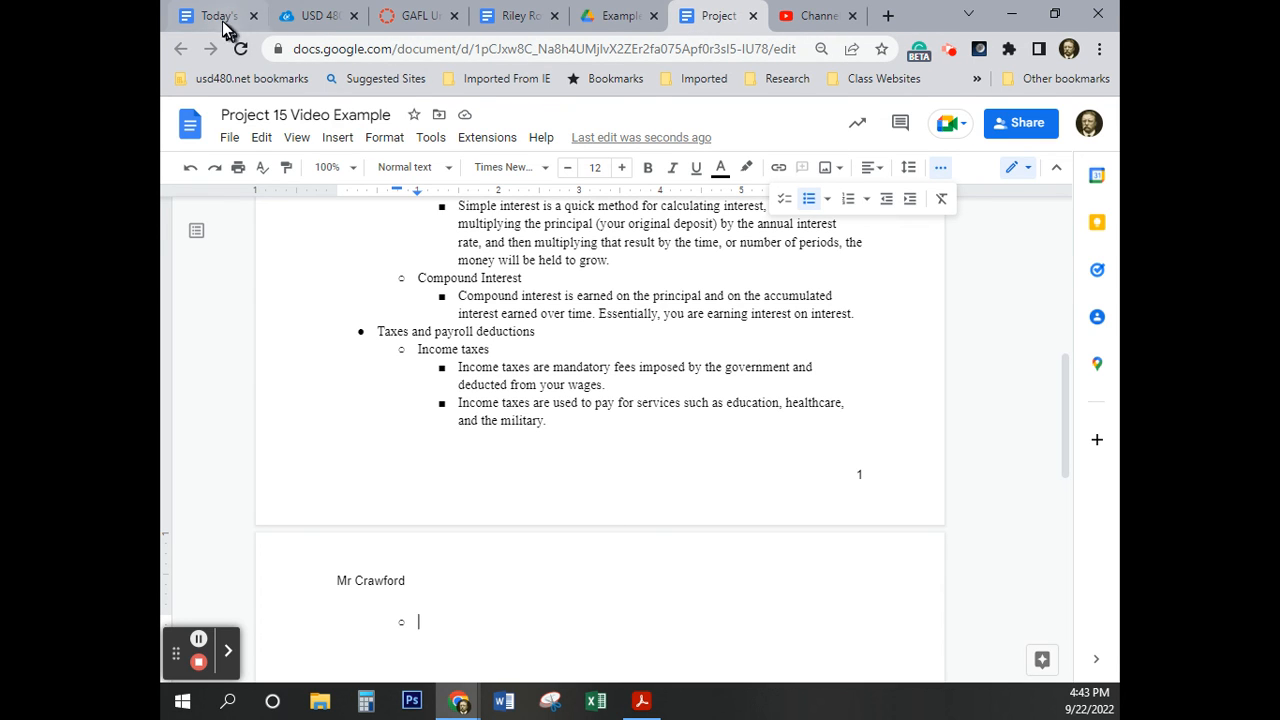
pyautogui.click(415, 16)
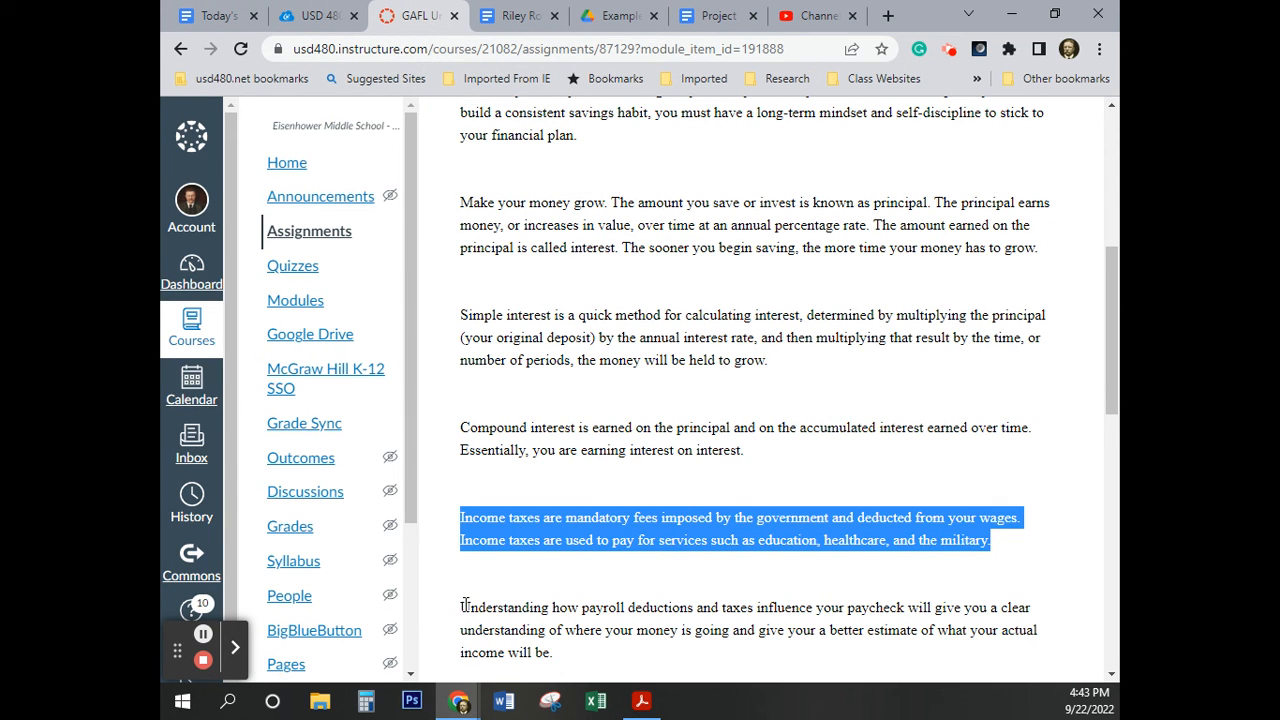
pyautogui.moveTo(465, 607); pyautogui.dragTo(566, 656)
pyautogui.hotkey('ctrl', 'c')
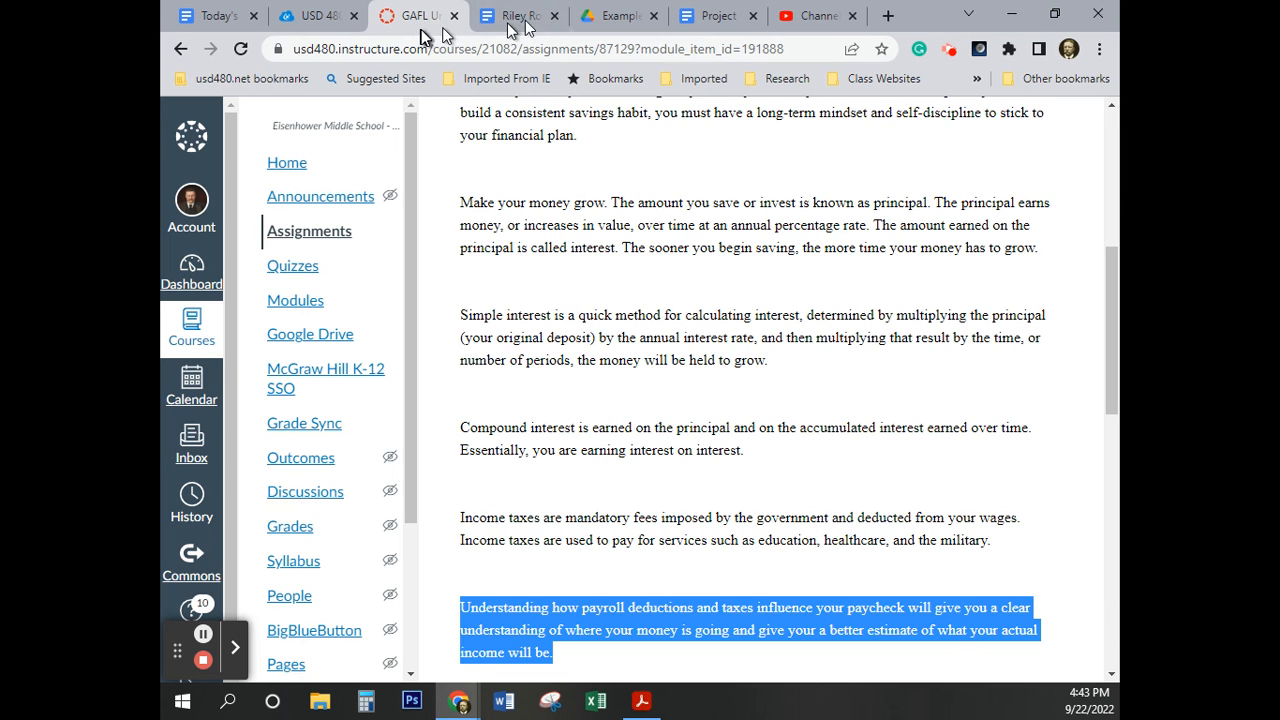
pyautogui.click(719, 18)
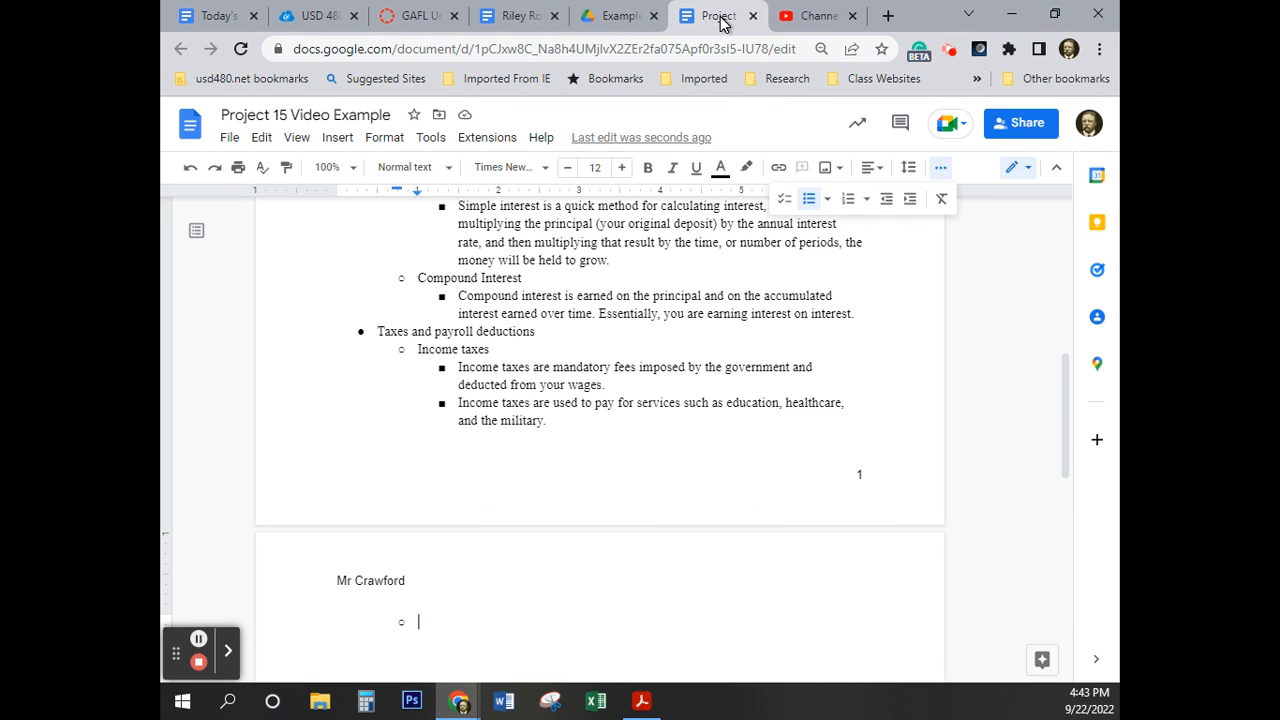
pyautogui.hotkey('ctrl', 'v')
pyautogui.scroll(-2, 649, 331)
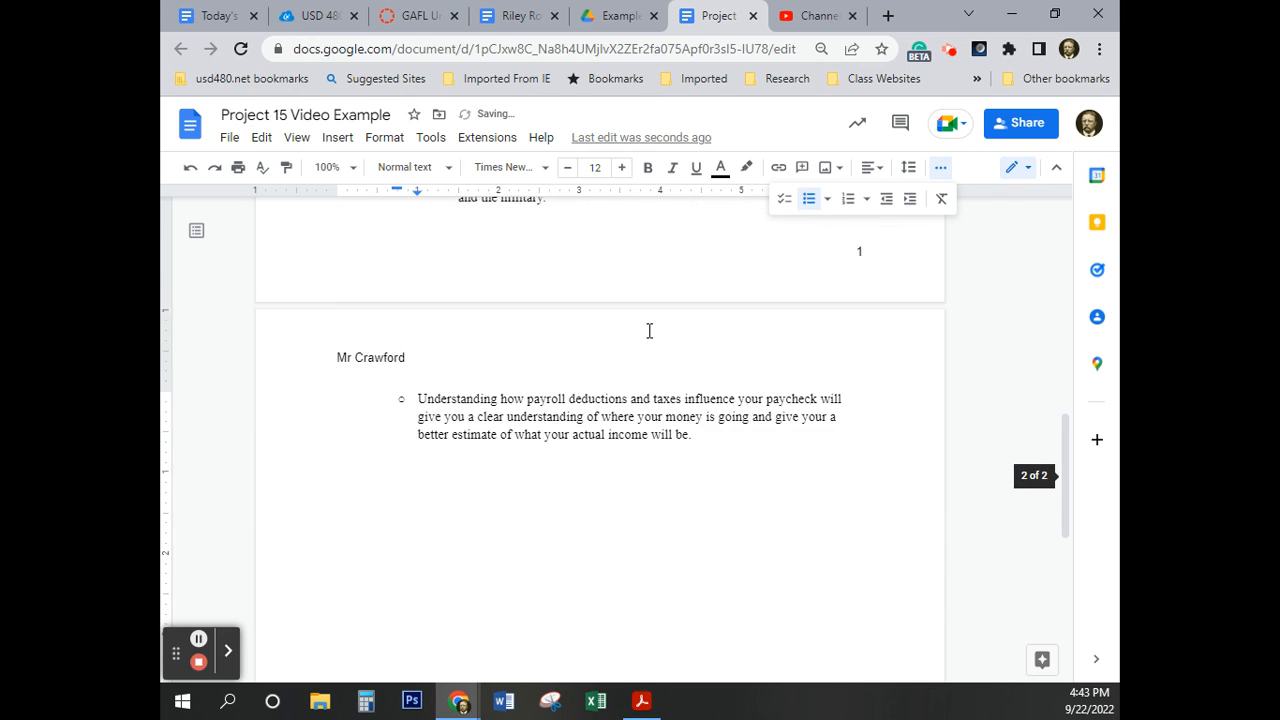
# Set the line spacing of the entire document to Double.
pyautogui.scroll(10, 649, 331)
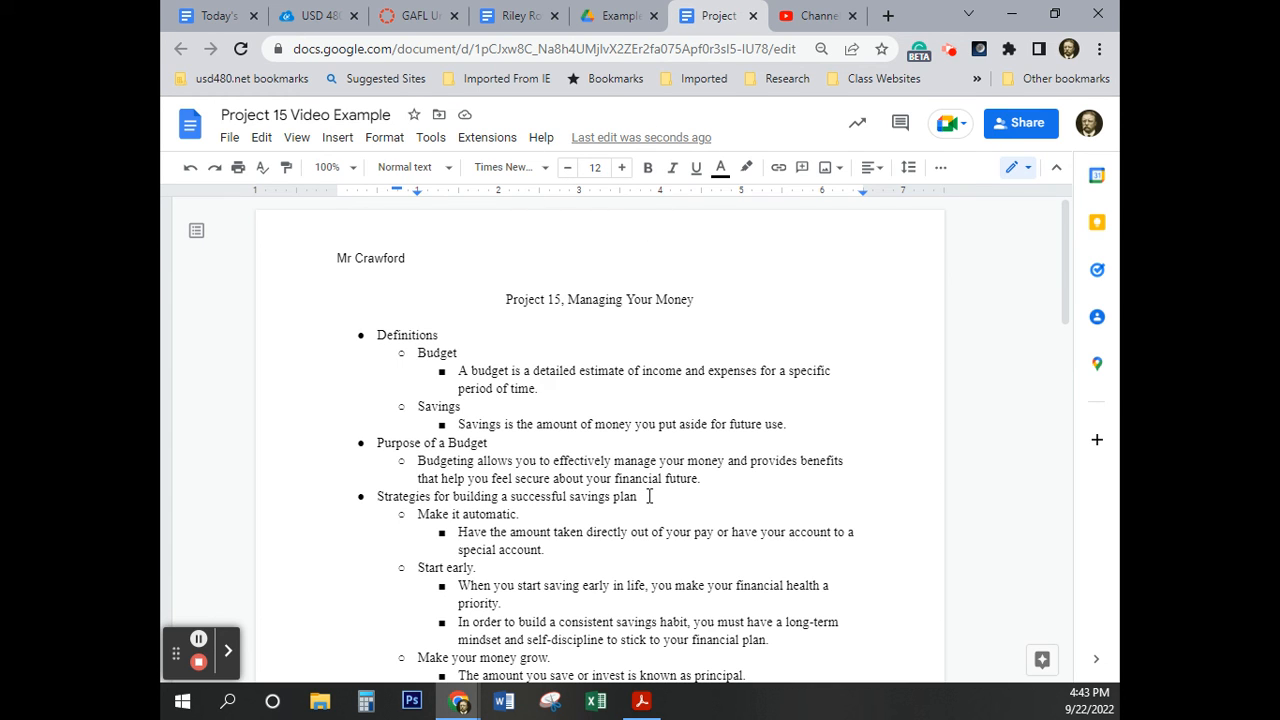
pyautogui.hotkey('ctrl', 'a')
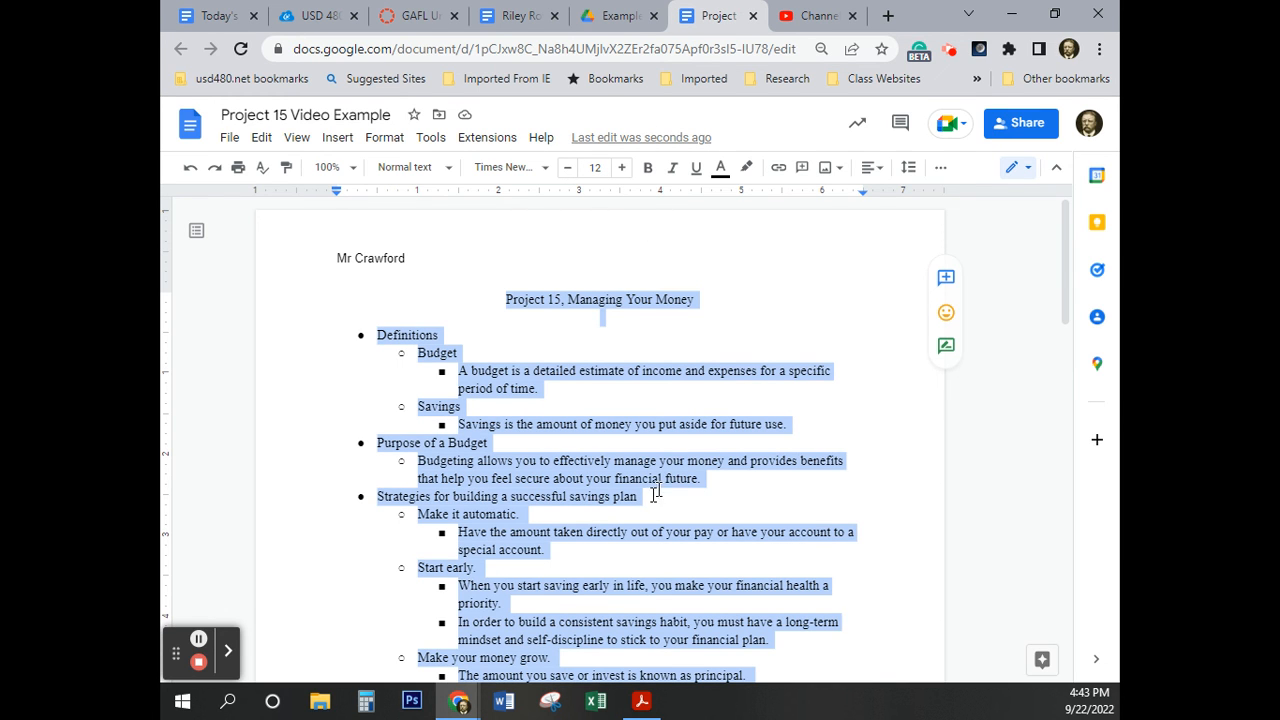
pyautogui.click(912, 177)
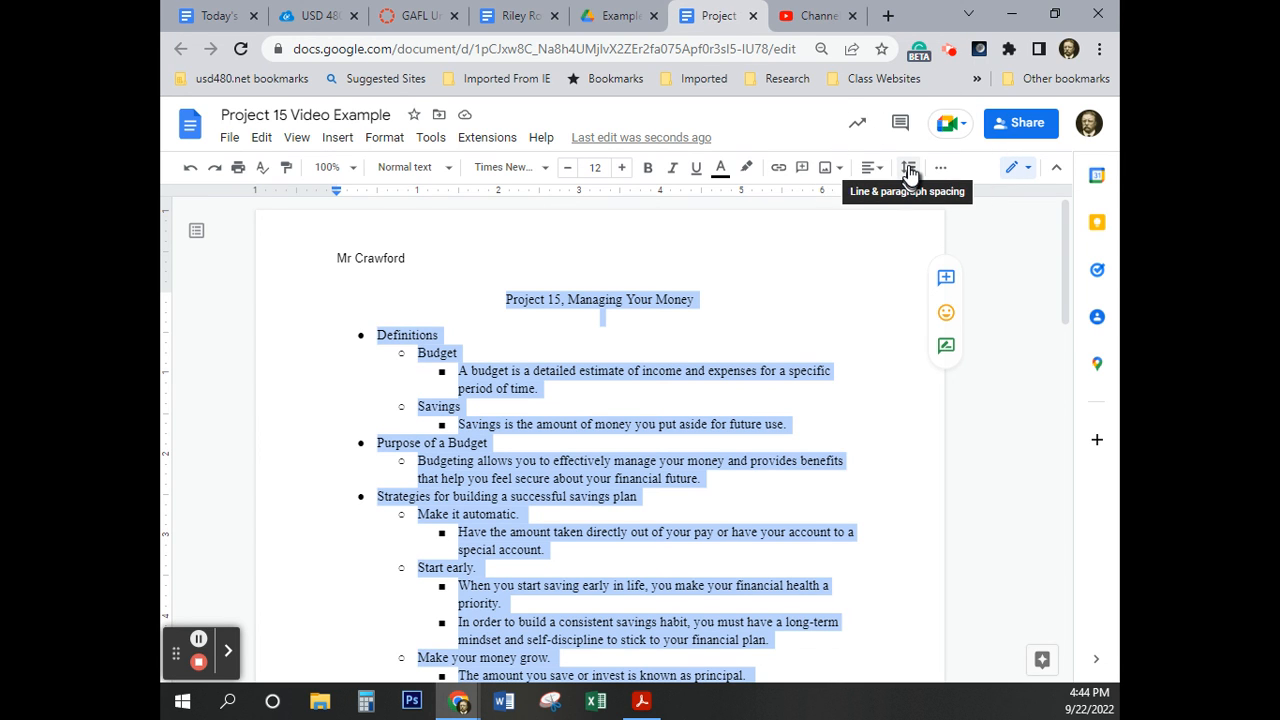
pyautogui.click(908, 170)
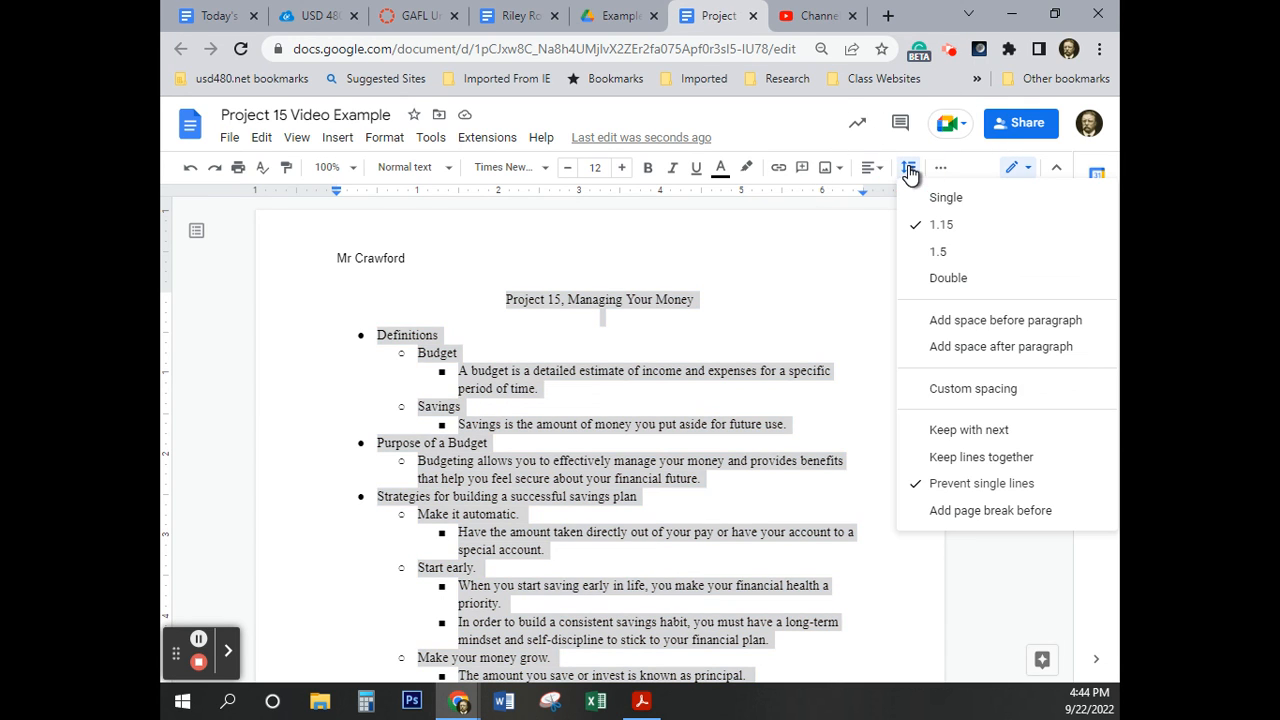
pyautogui.click(934, 278)
pyautogui.scroll(-5, 622, 392)
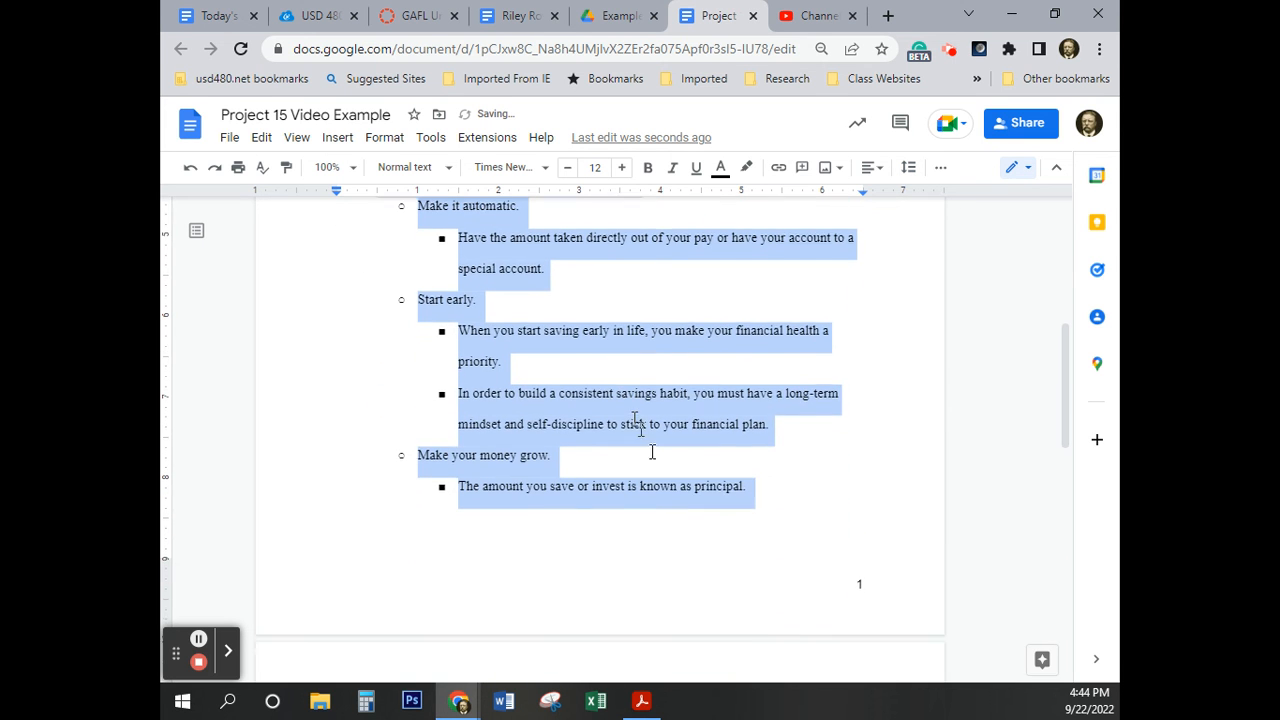
pyautogui.click(749, 500)
pyautogui.scroll(-4, 749, 500)
pyautogui.scroll(-5, 748, 502)
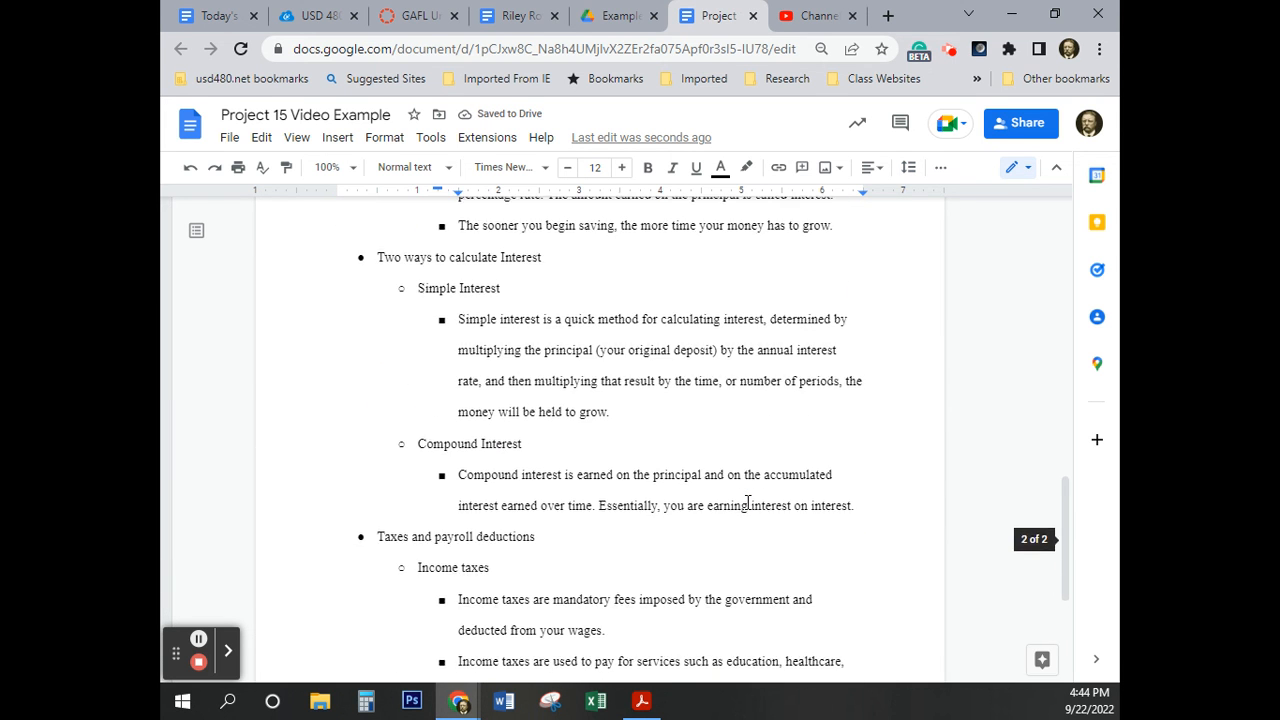